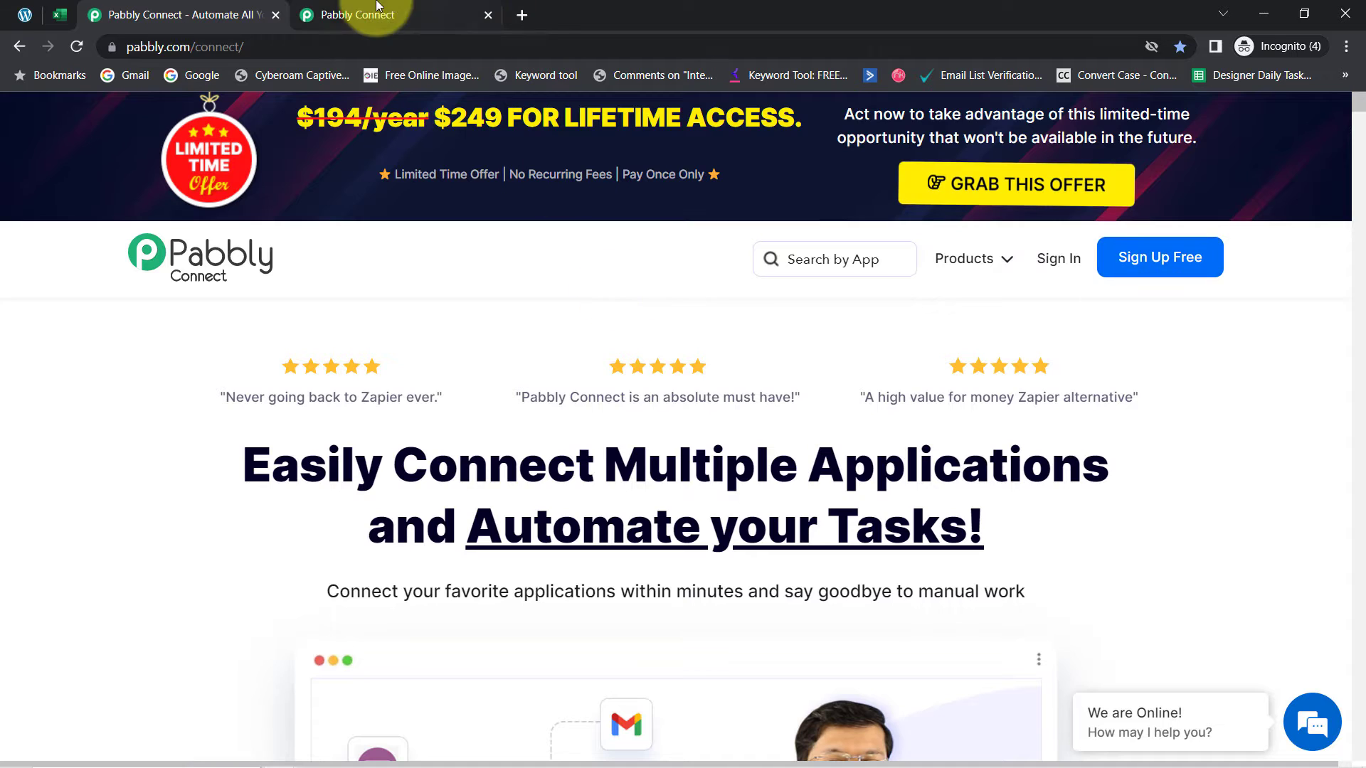
Create a new workflow named 'Sync Gravlty Form Submission with Excel' from the dashboard
click(354, 15)
click(267, 227)
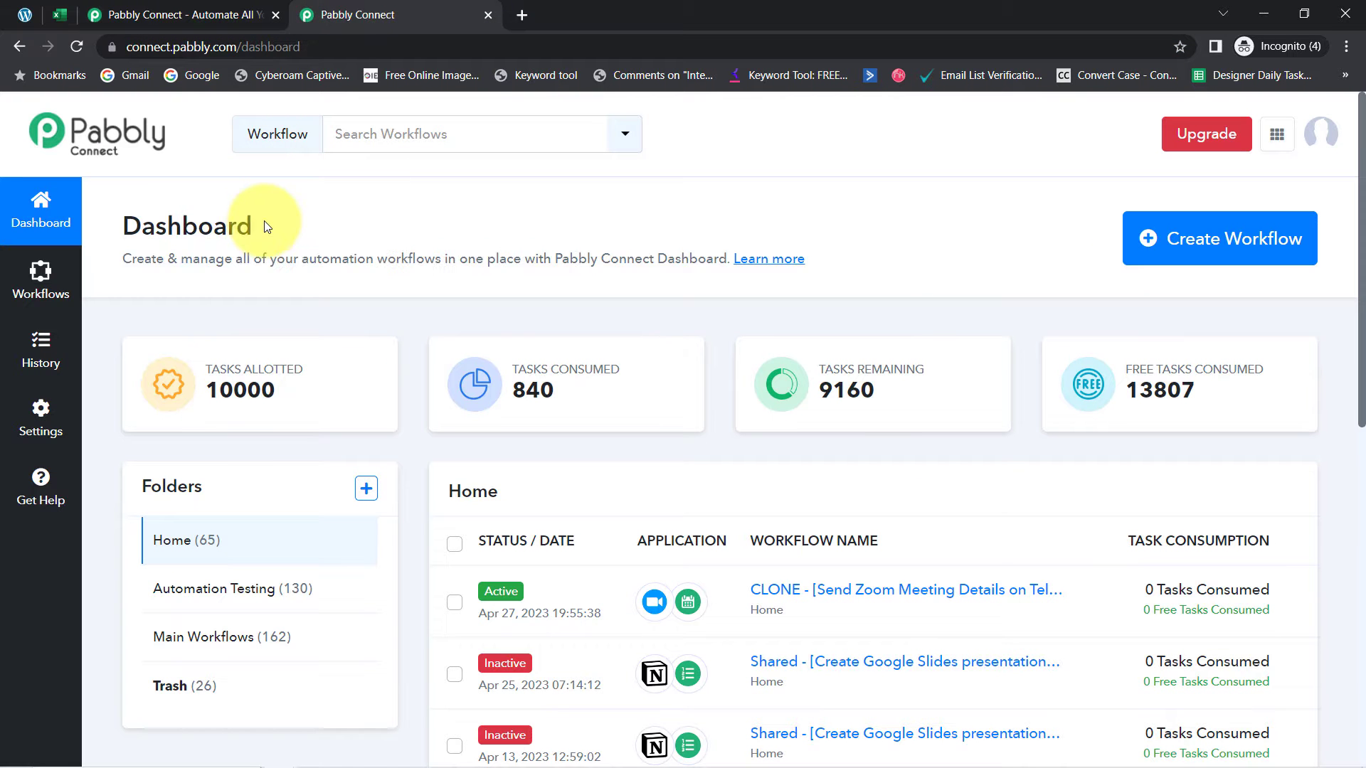
drag(132, 228, 307, 247)
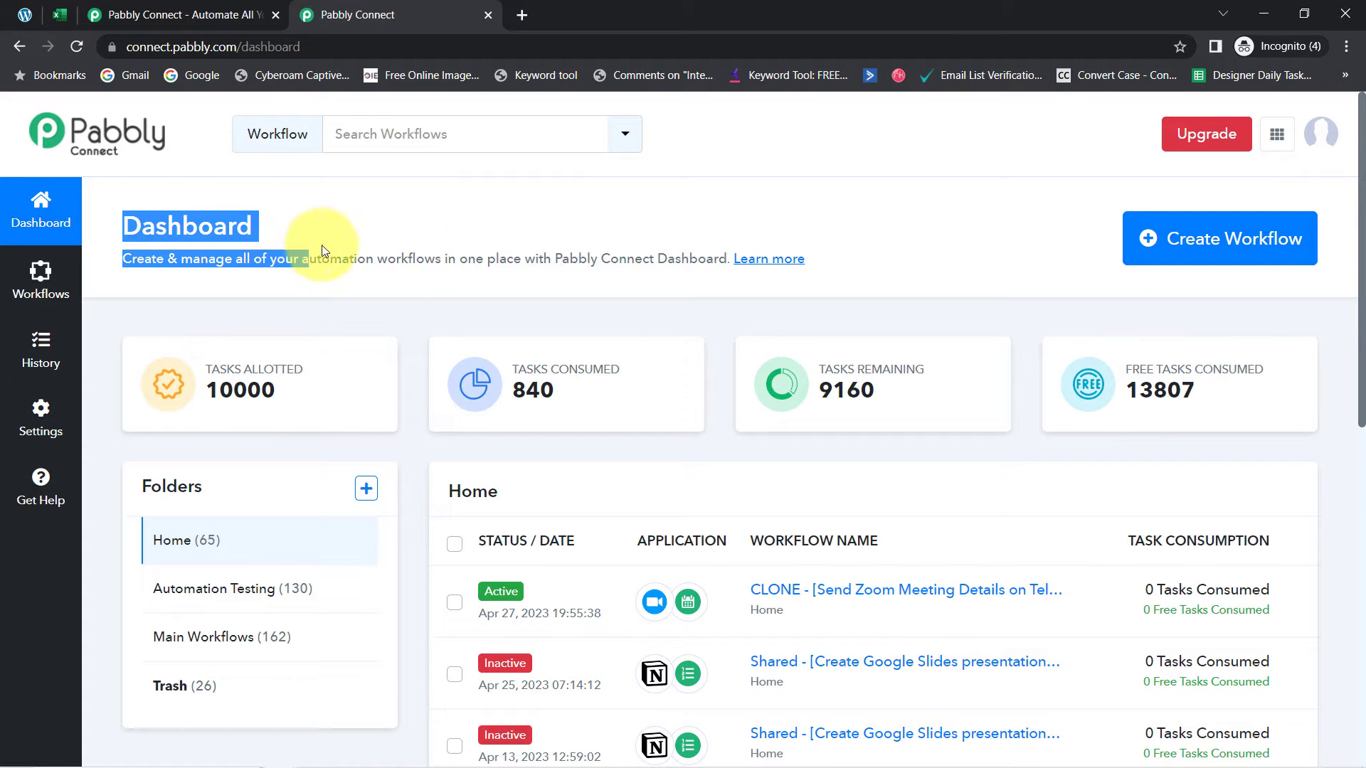
click(1193, 244)
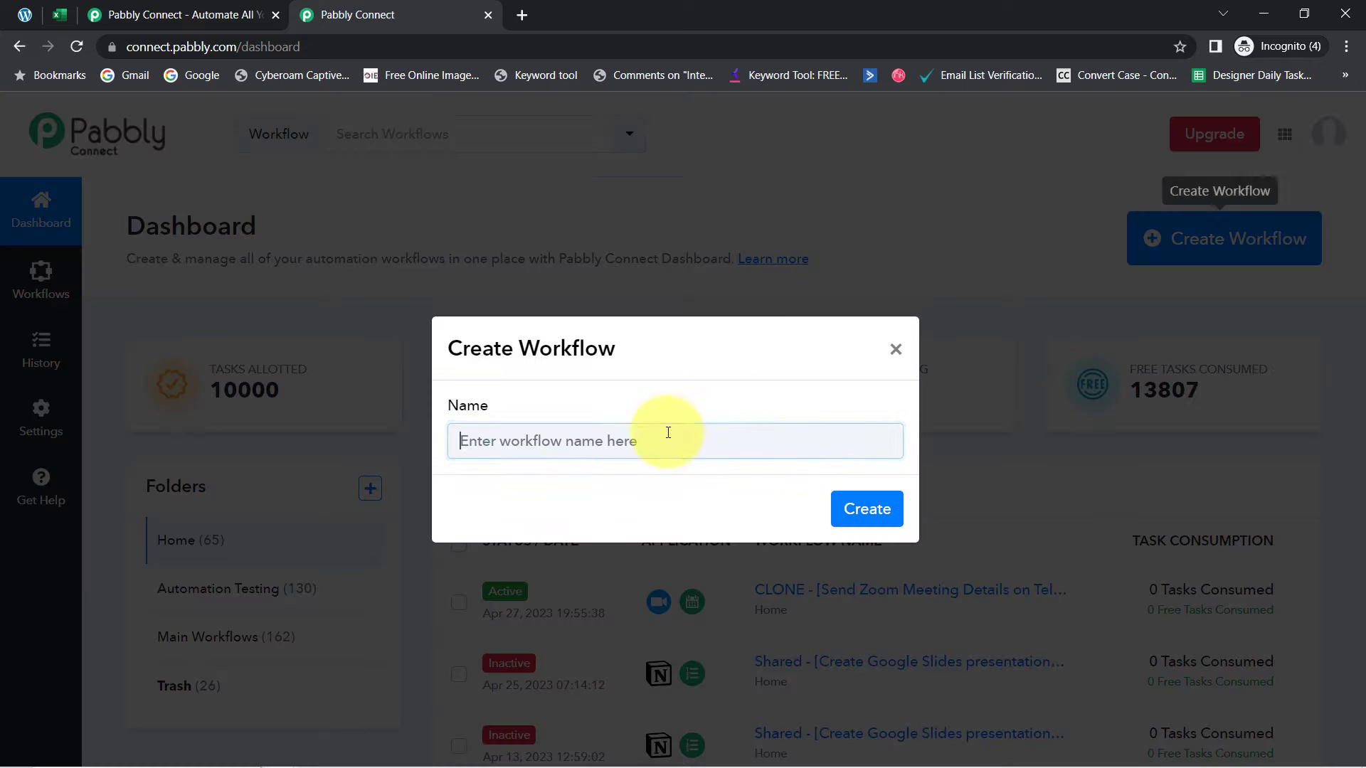
click(517, 443)
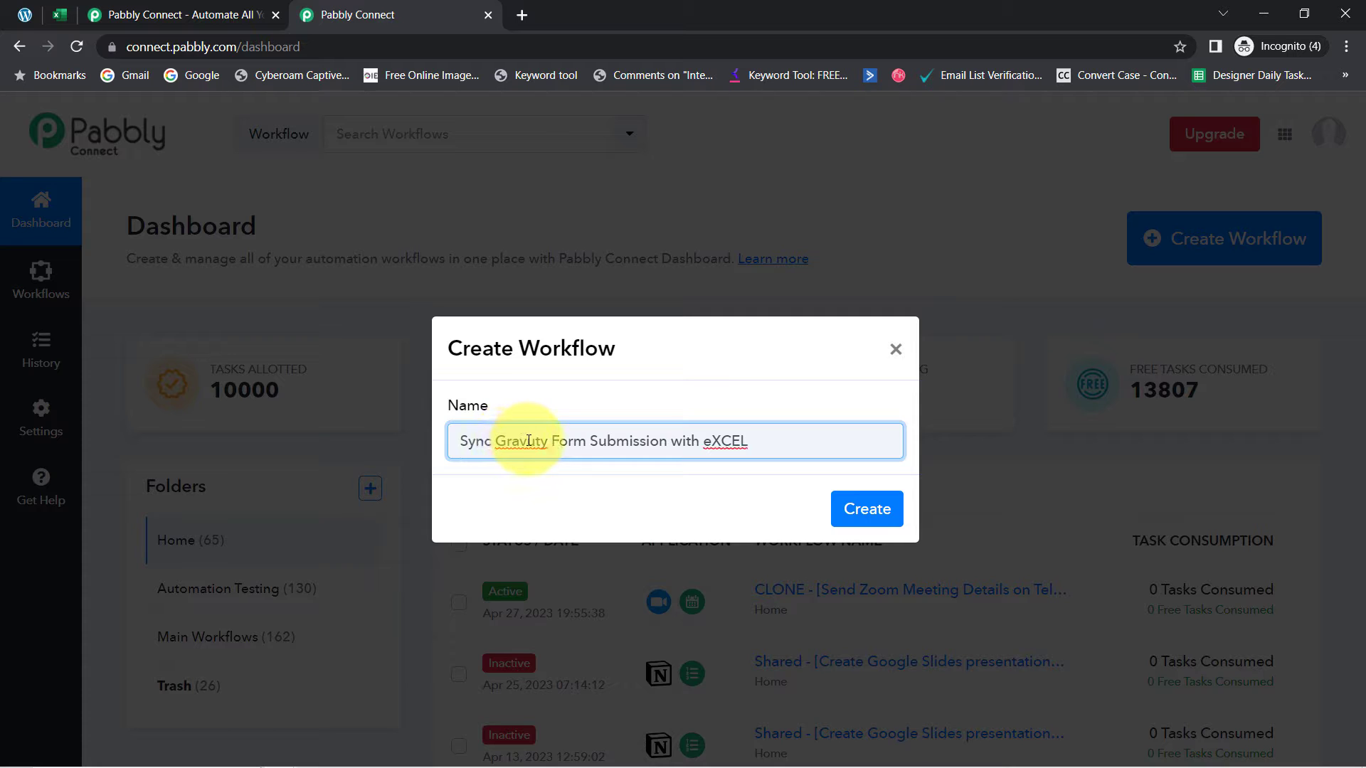
click(866, 507)
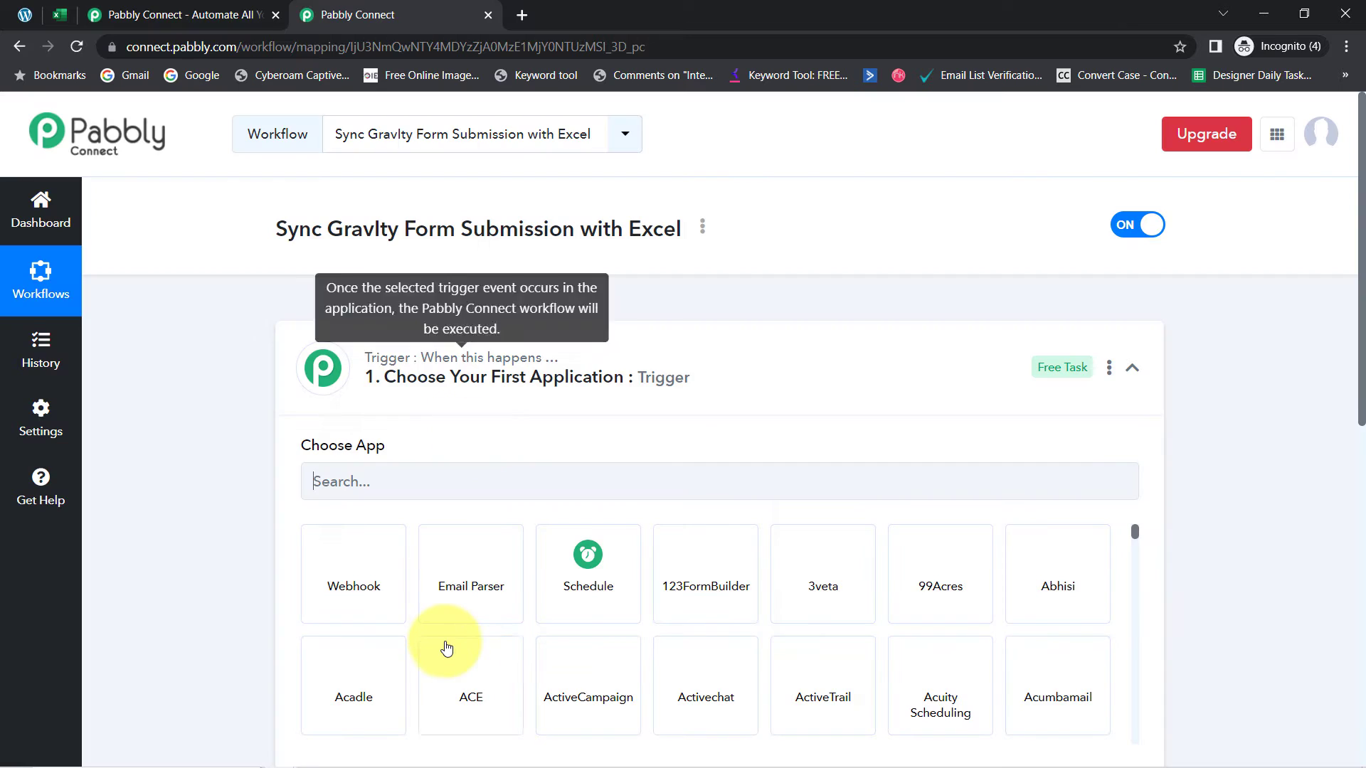
click(445, 365)
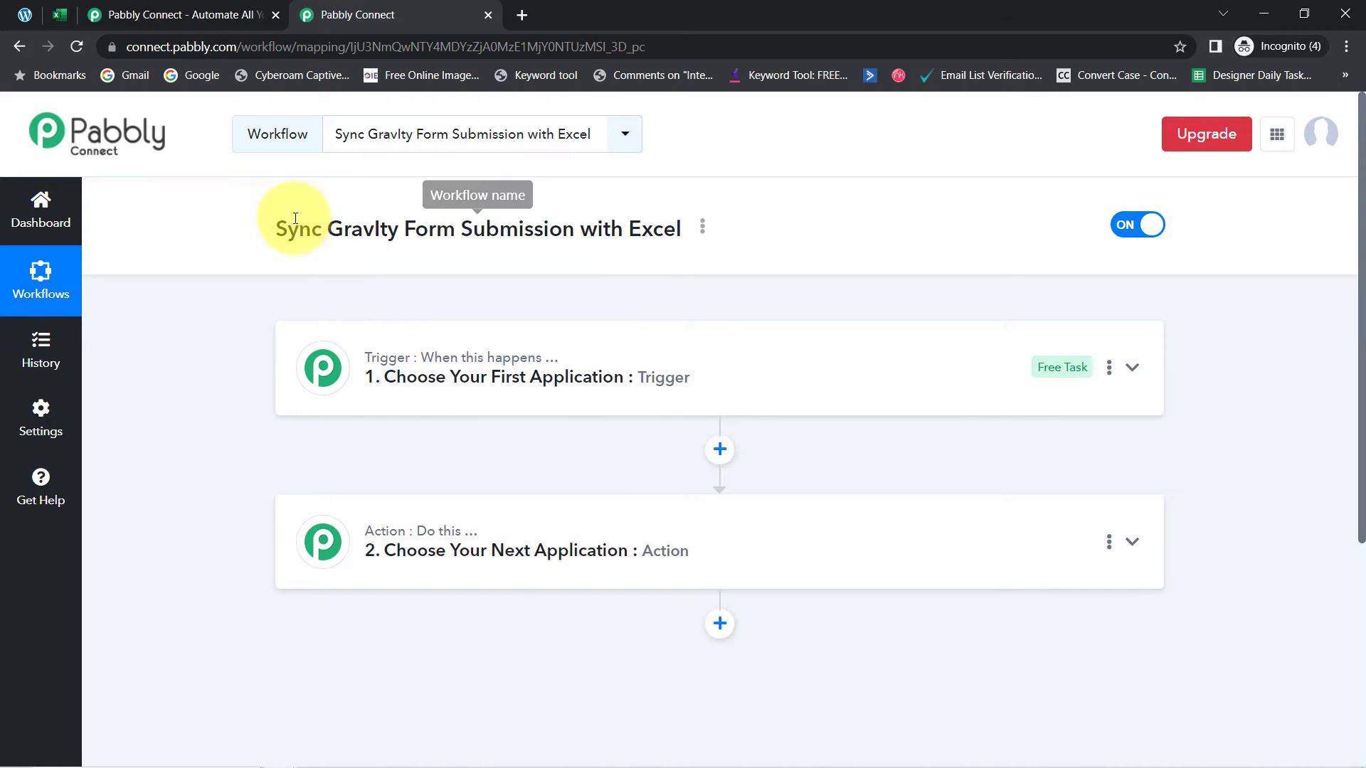
Select the misspelled 'Gravlty' in the workflow title and open the title's options to rename it
drag(298, 228, 552, 223)
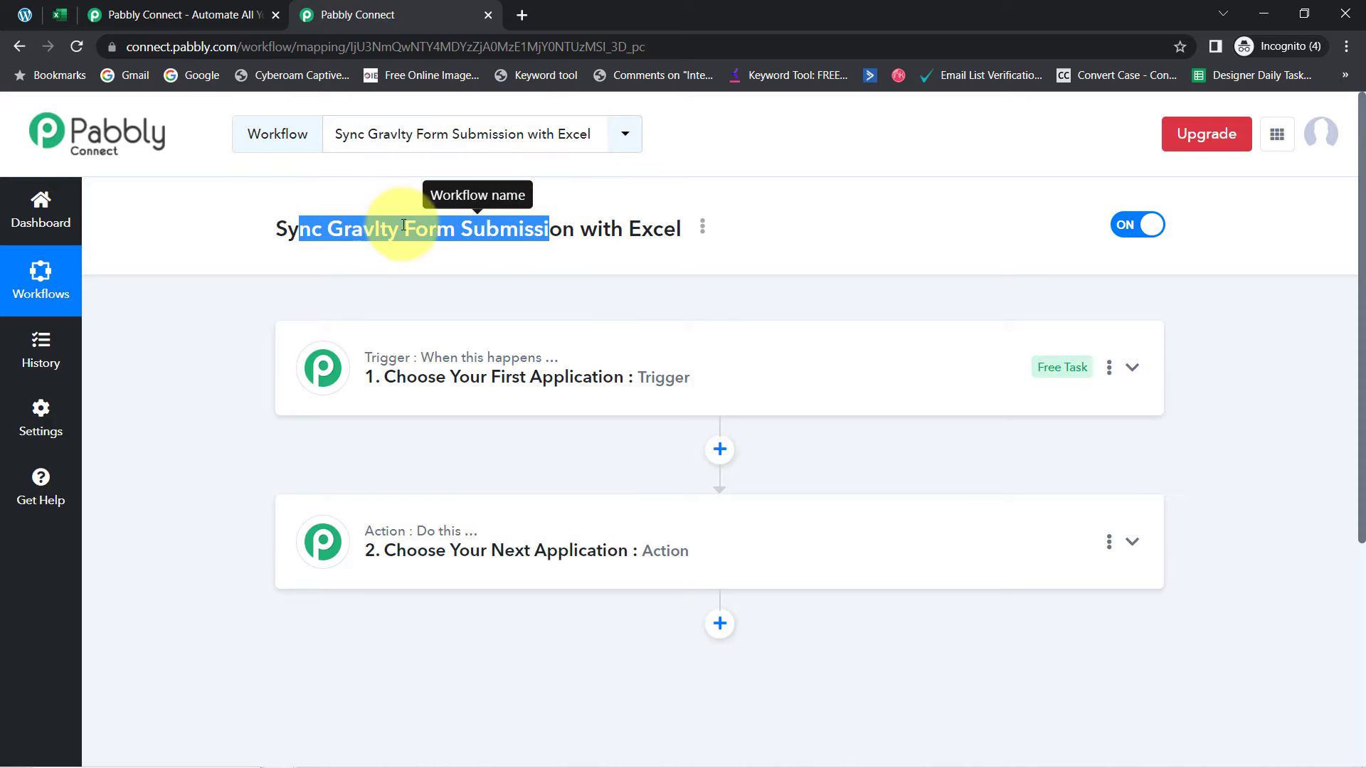
double_click(373, 228)
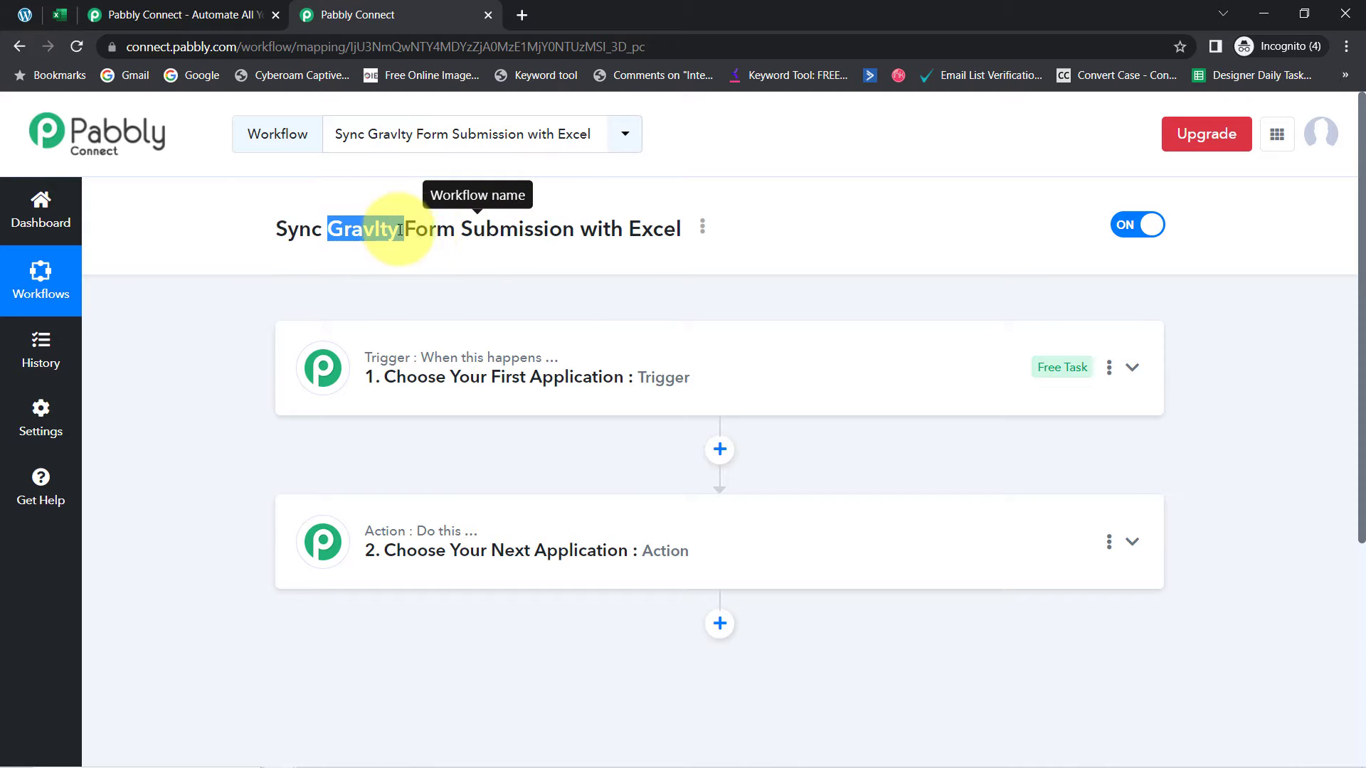
click(702, 227)
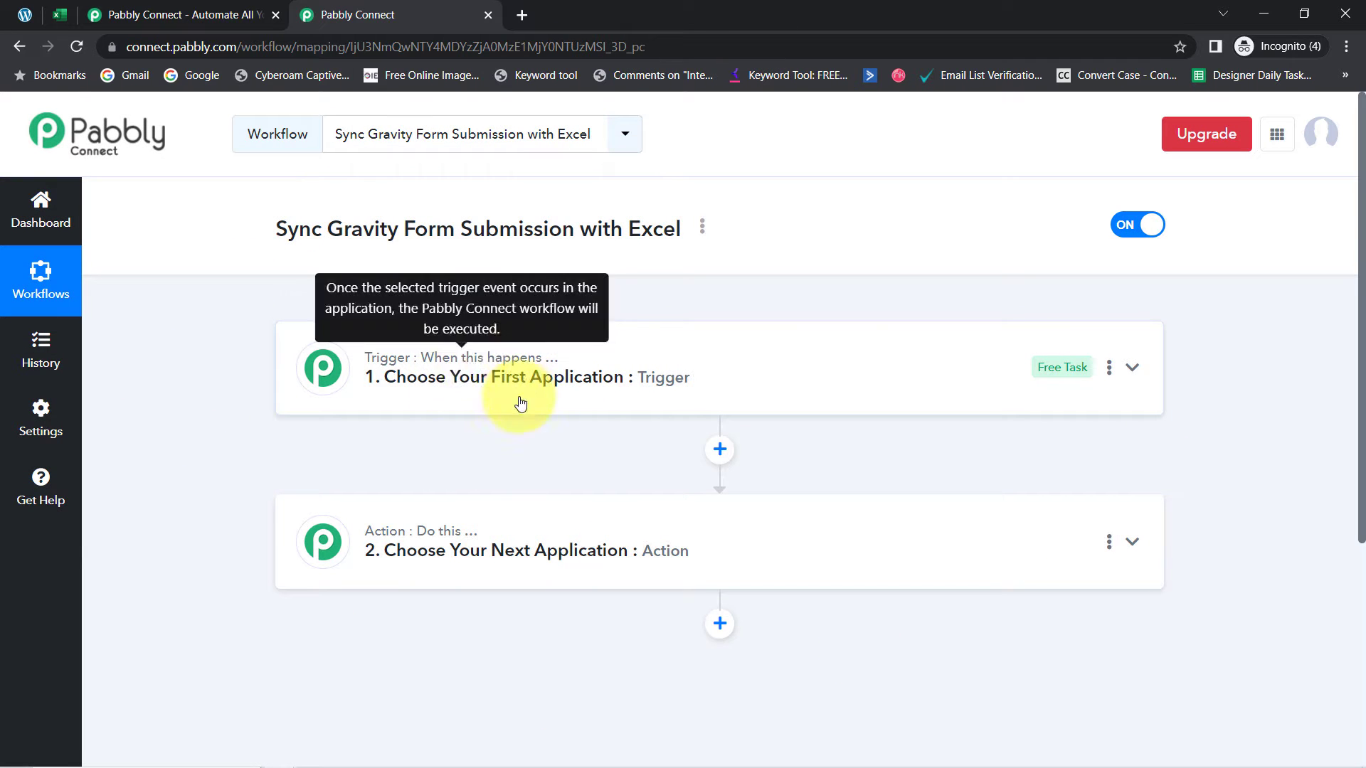
Set Gravity Forms as the trigger app by searching 'grav'
click(510, 387)
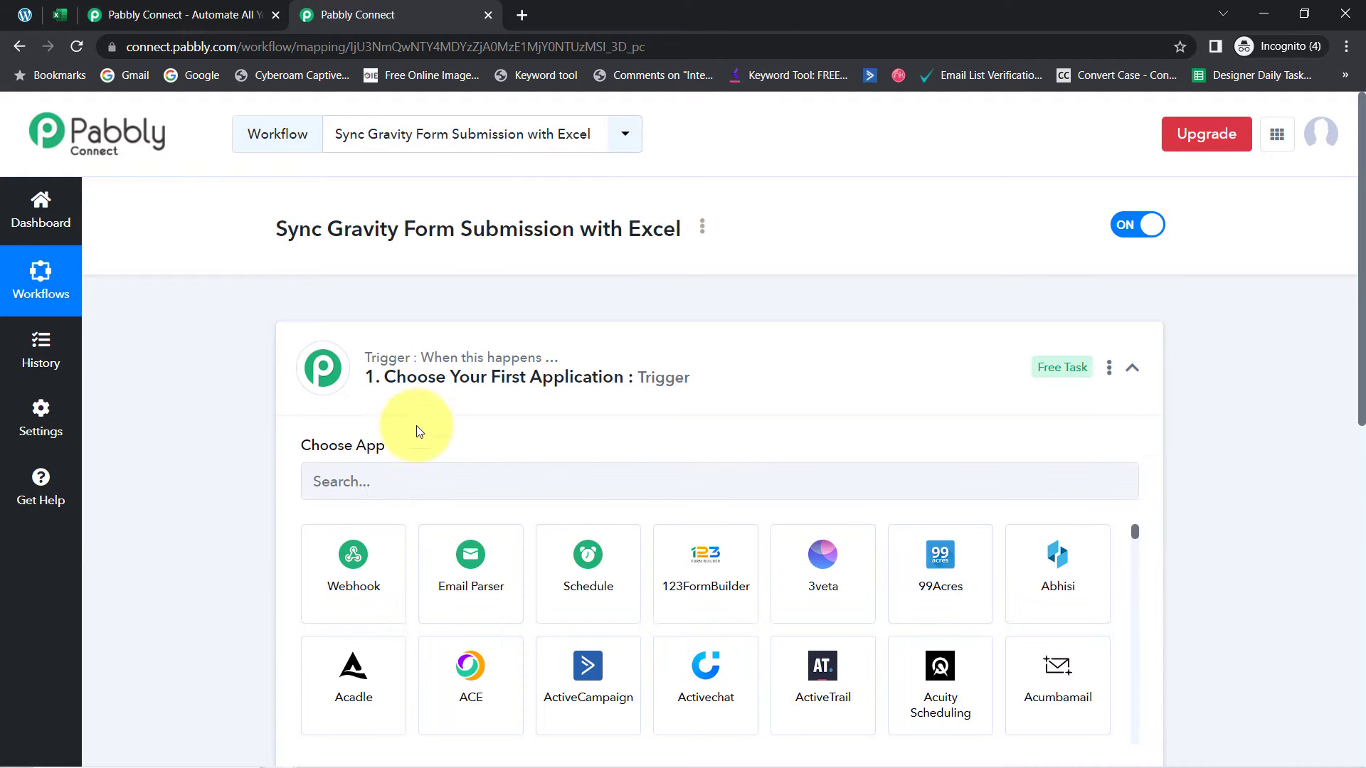
click(394, 472)
text(gravit)
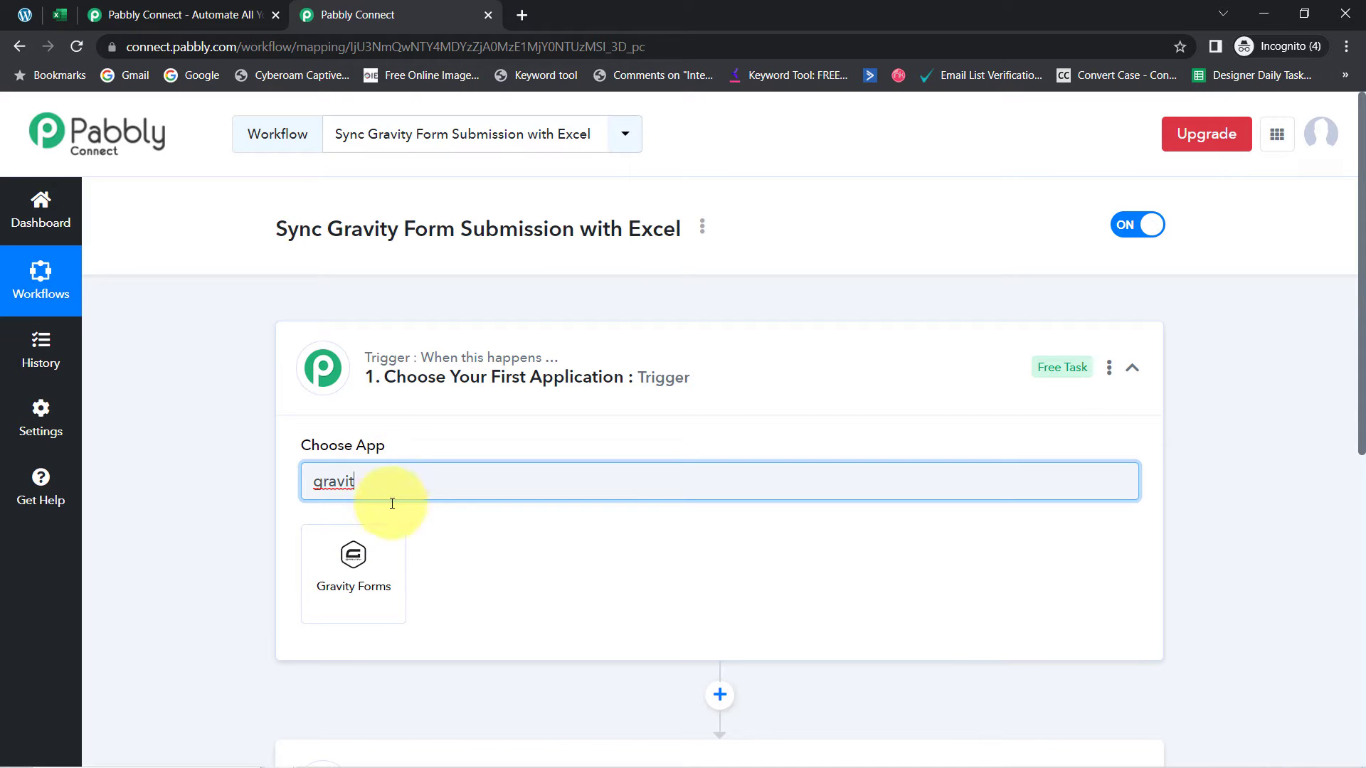
click(356, 570)
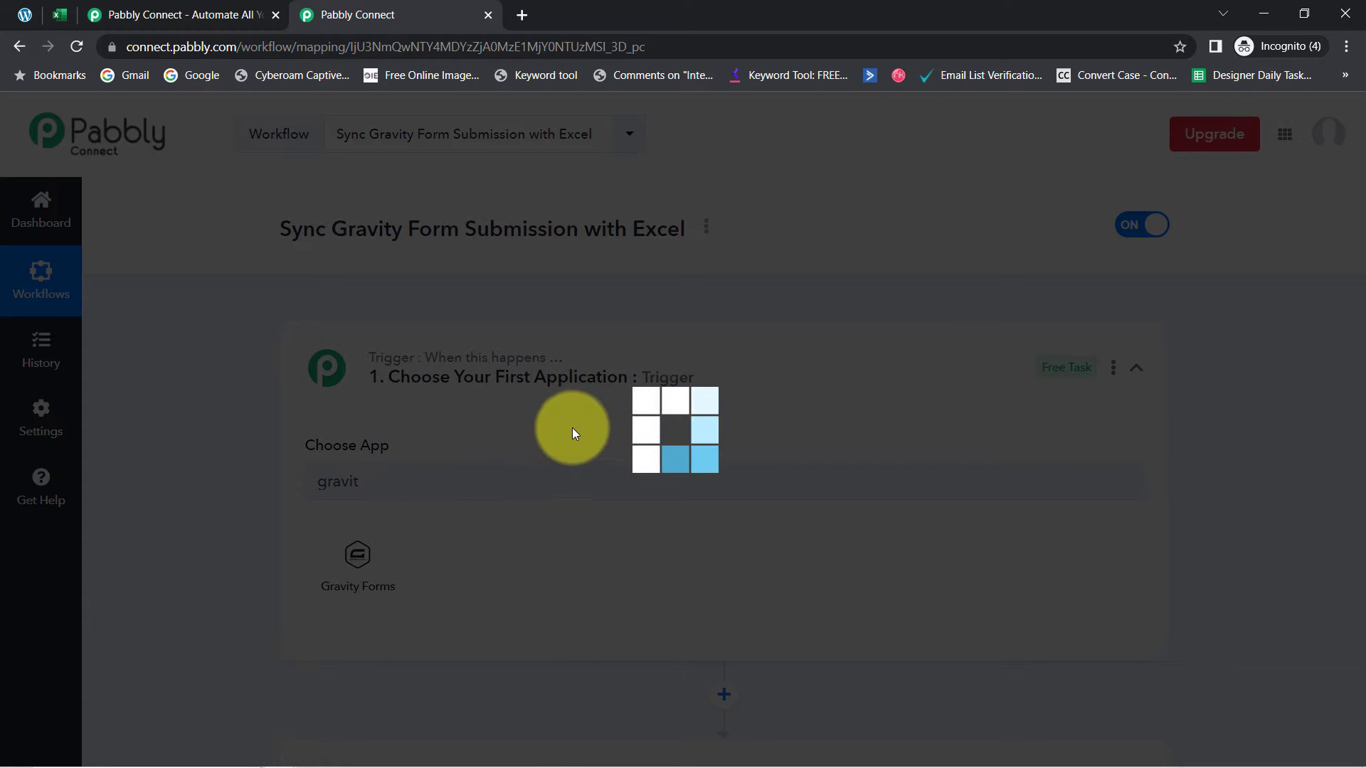
Set Microsoft Excel as the action app by searching 'micro'
scroll(1363, 316, down, 4)
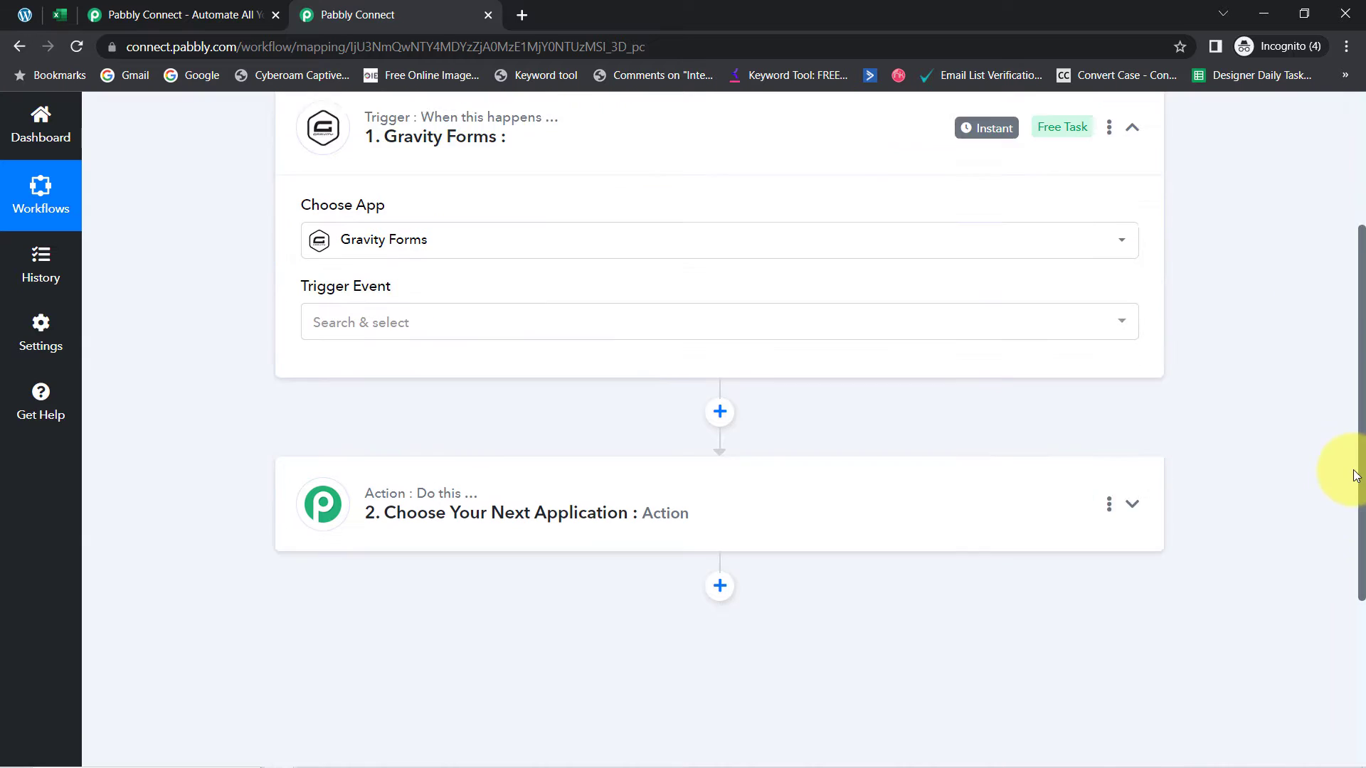
click(456, 421)
click(400, 548)
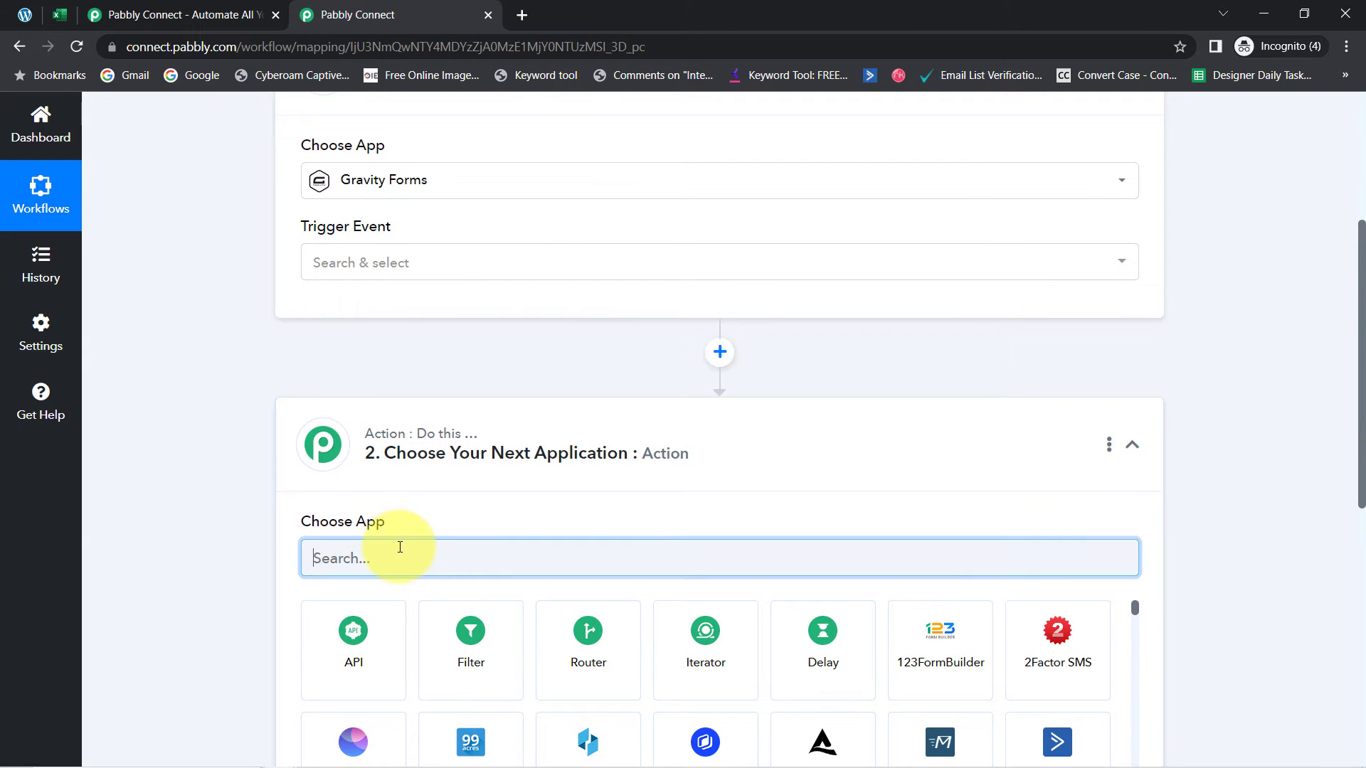
text(micro)
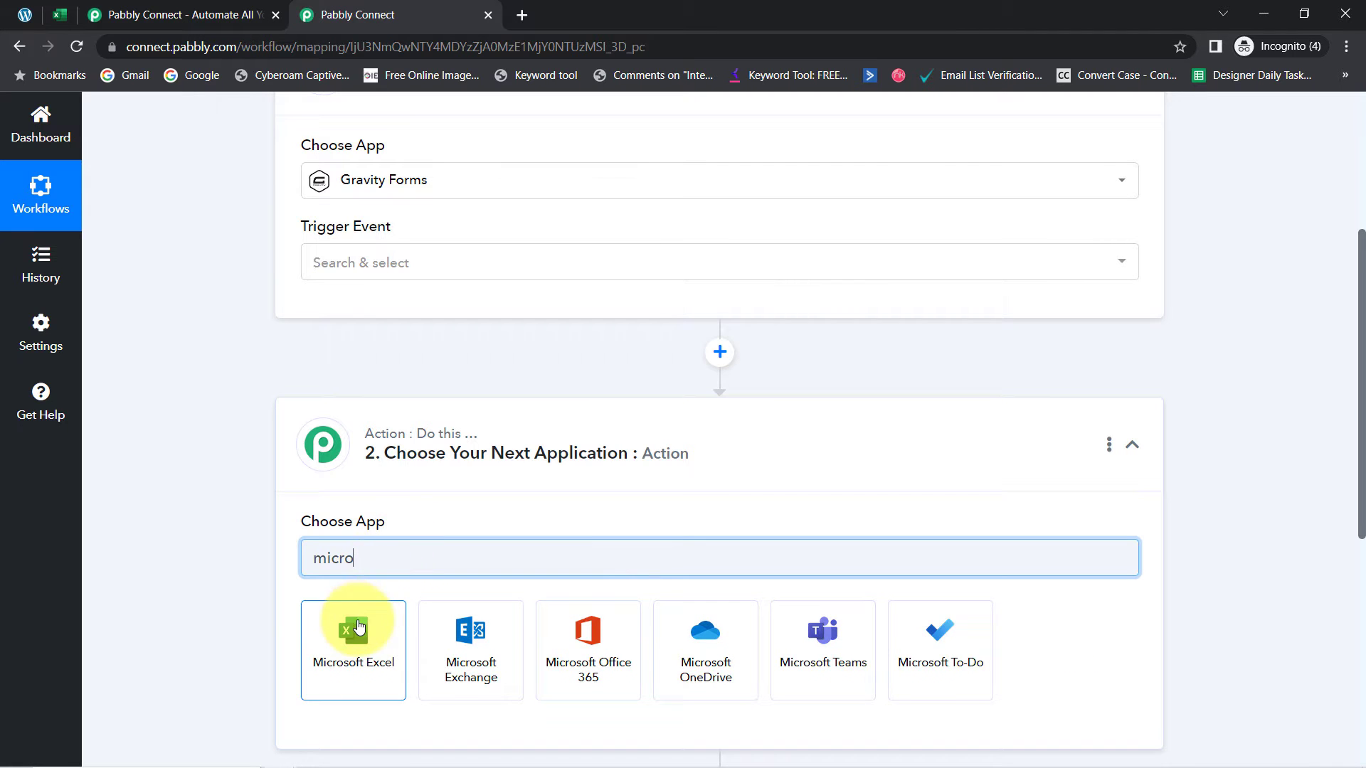
click(355, 626)
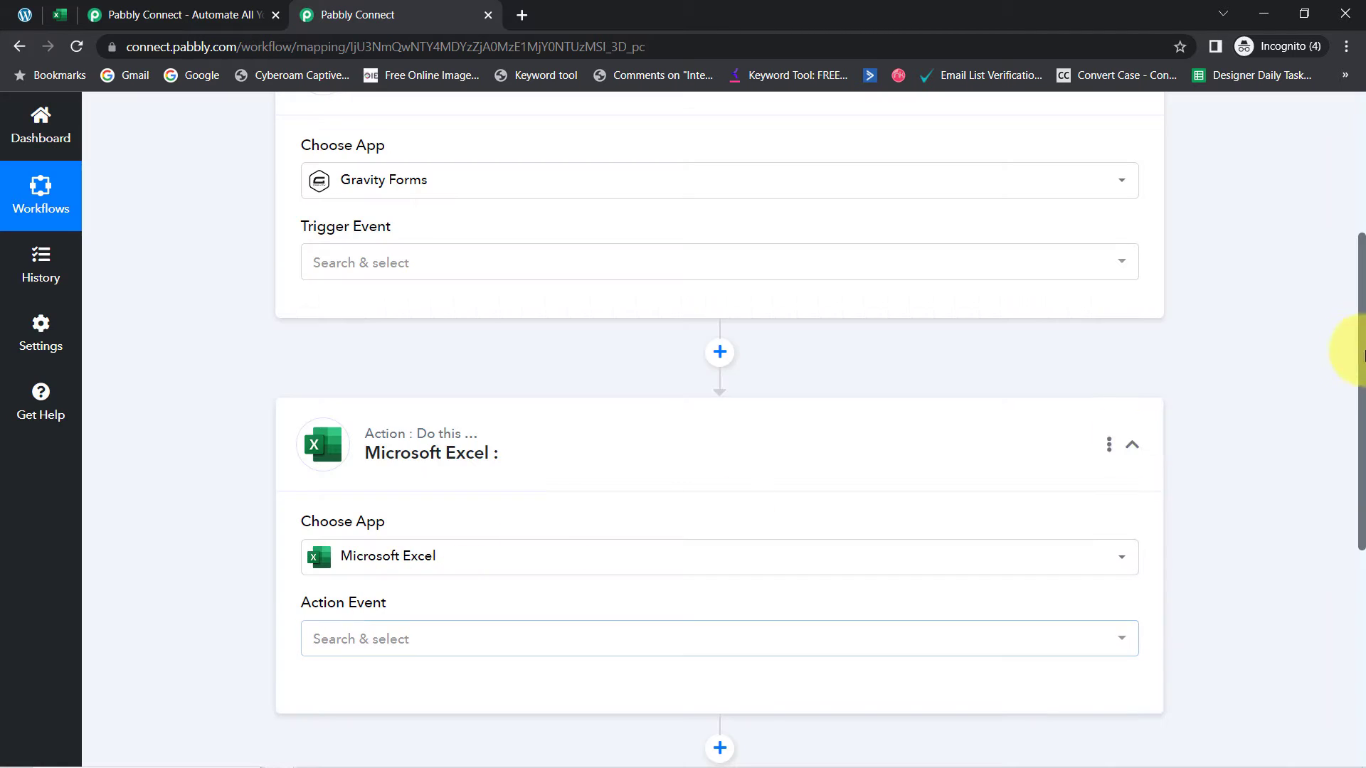
scroll(1363, 436, up, 4)
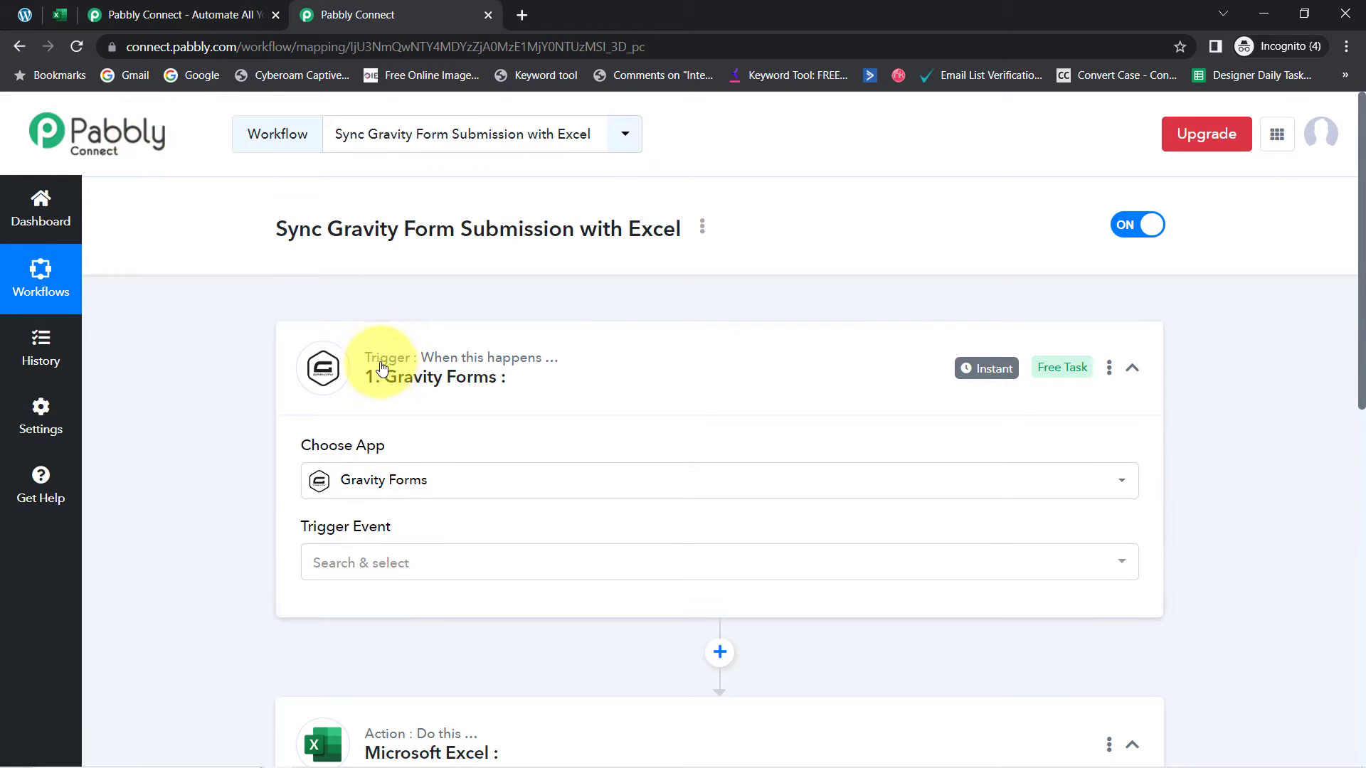
Choose New Response as the Gravity Forms trigger event
click(326, 563)
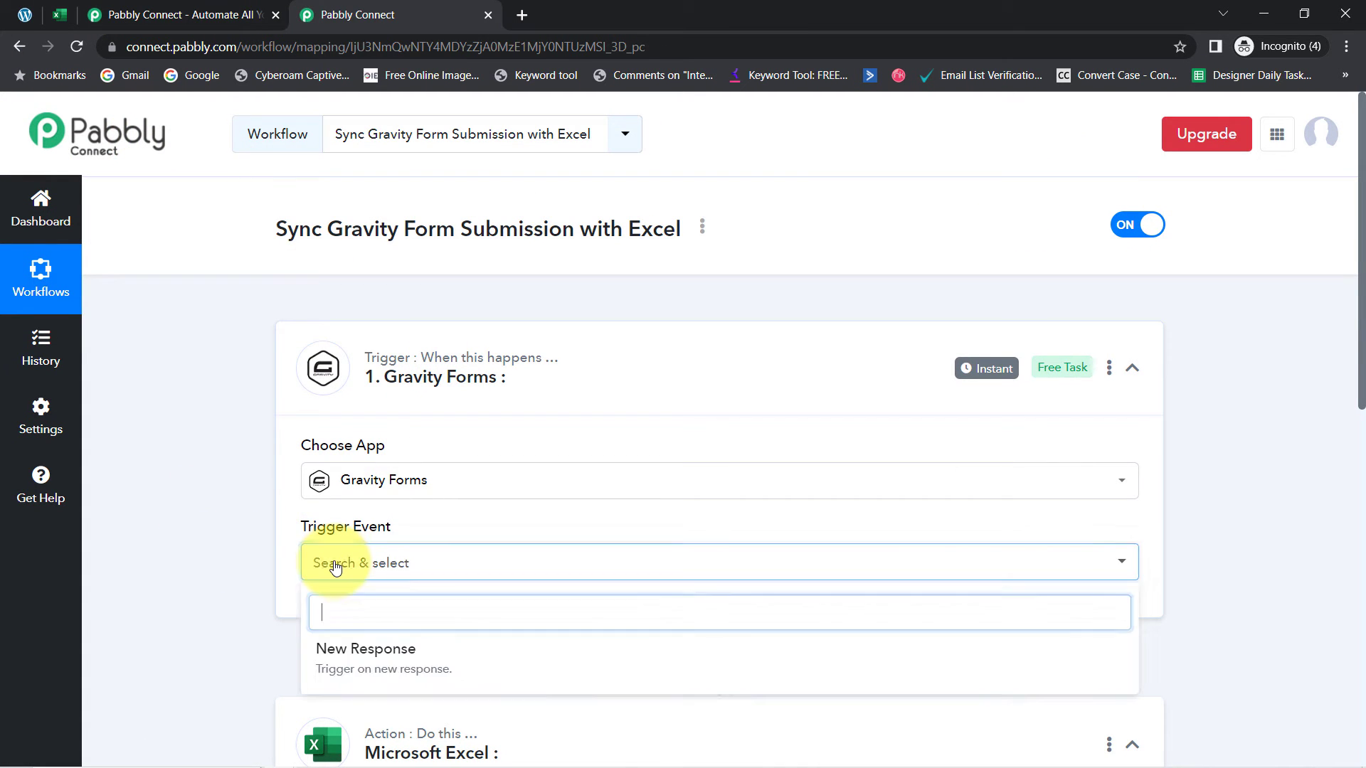
click(356, 670)
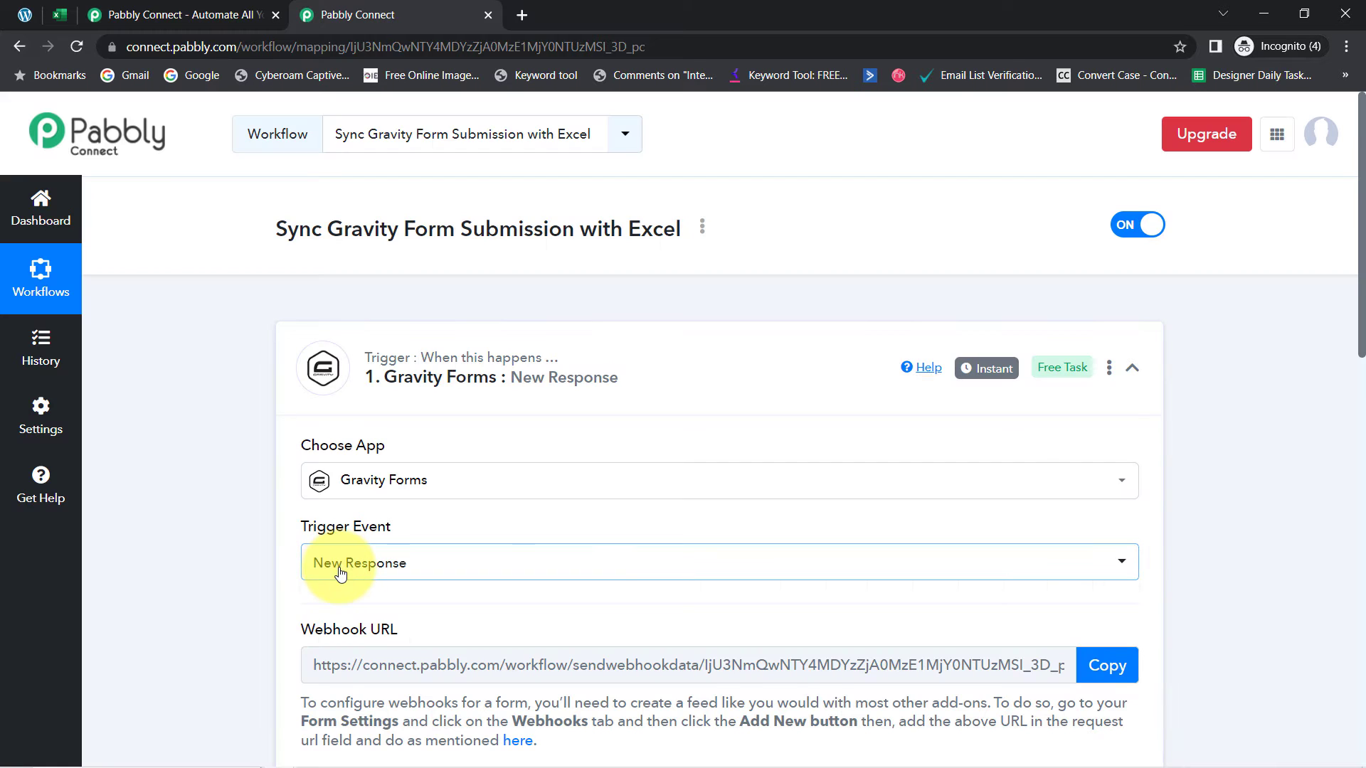
click(340, 574)
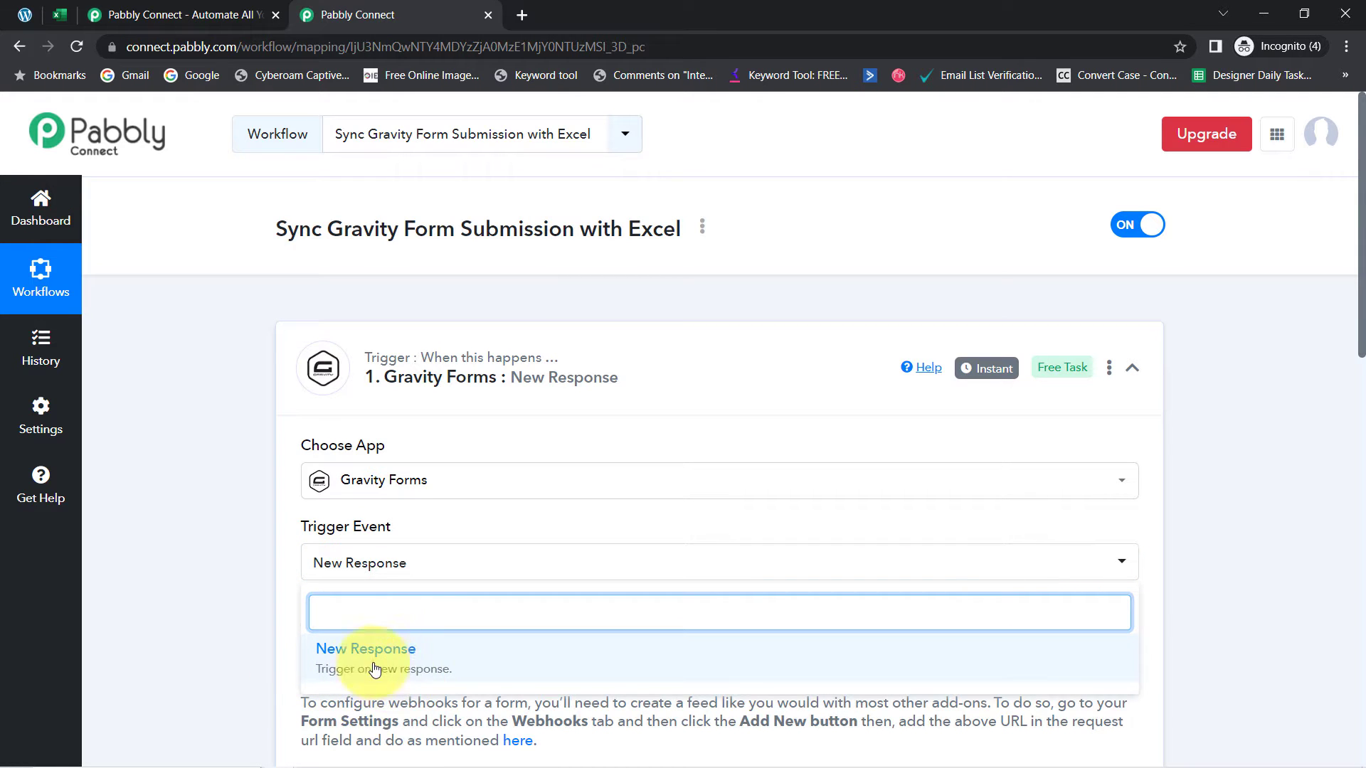
click(245, 598)
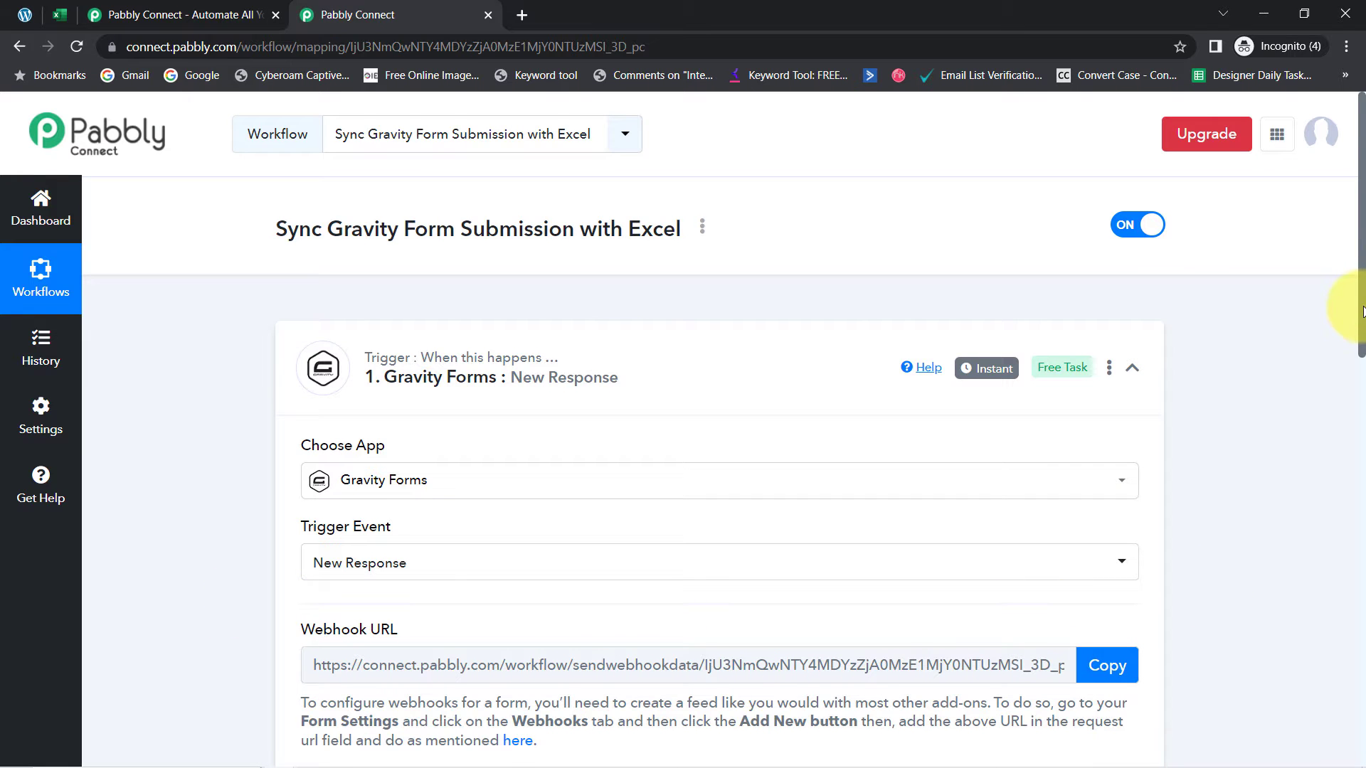
Copy the trigger's Webhook URL so Pabbly starts waiting for a webhook response
drag(1363, 311, 1359, 366)
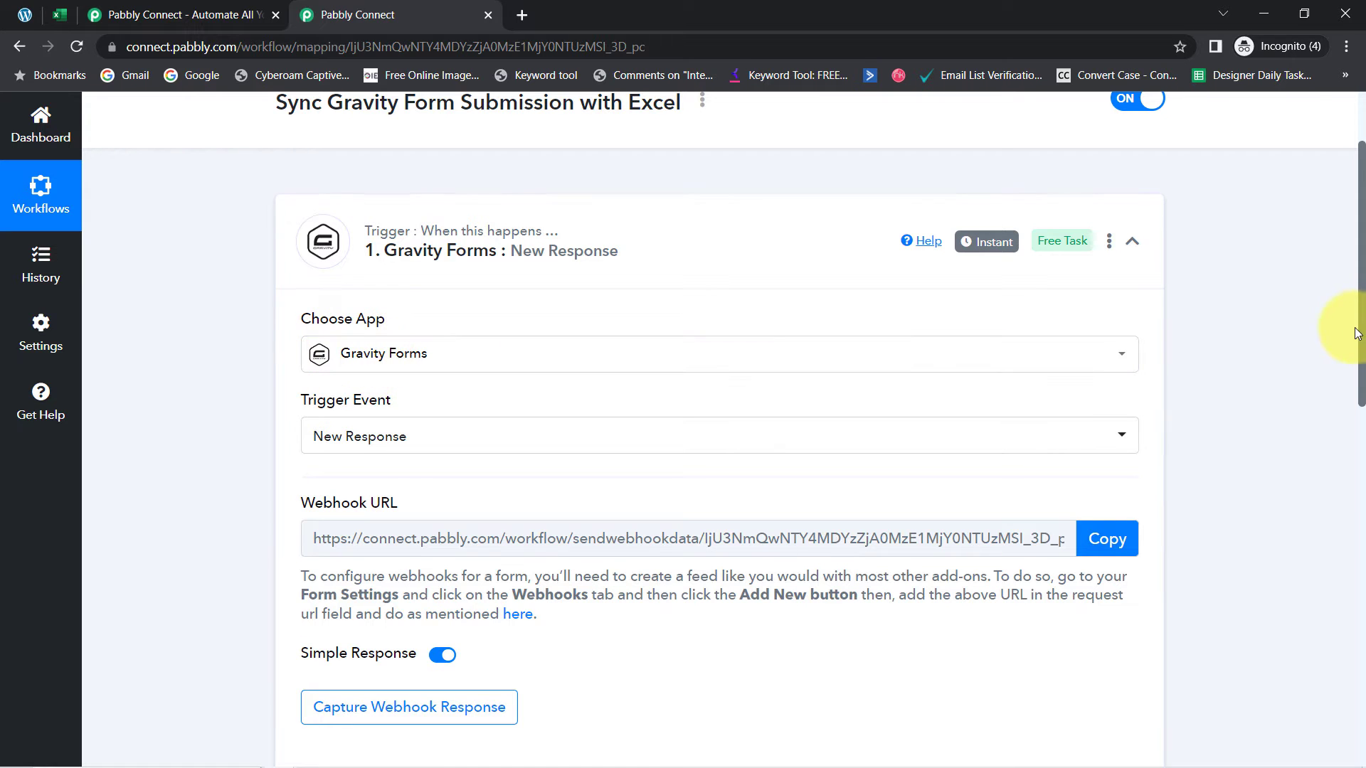
drag(1364, 338, 1364, 421)
drag(314, 285, 530, 287)
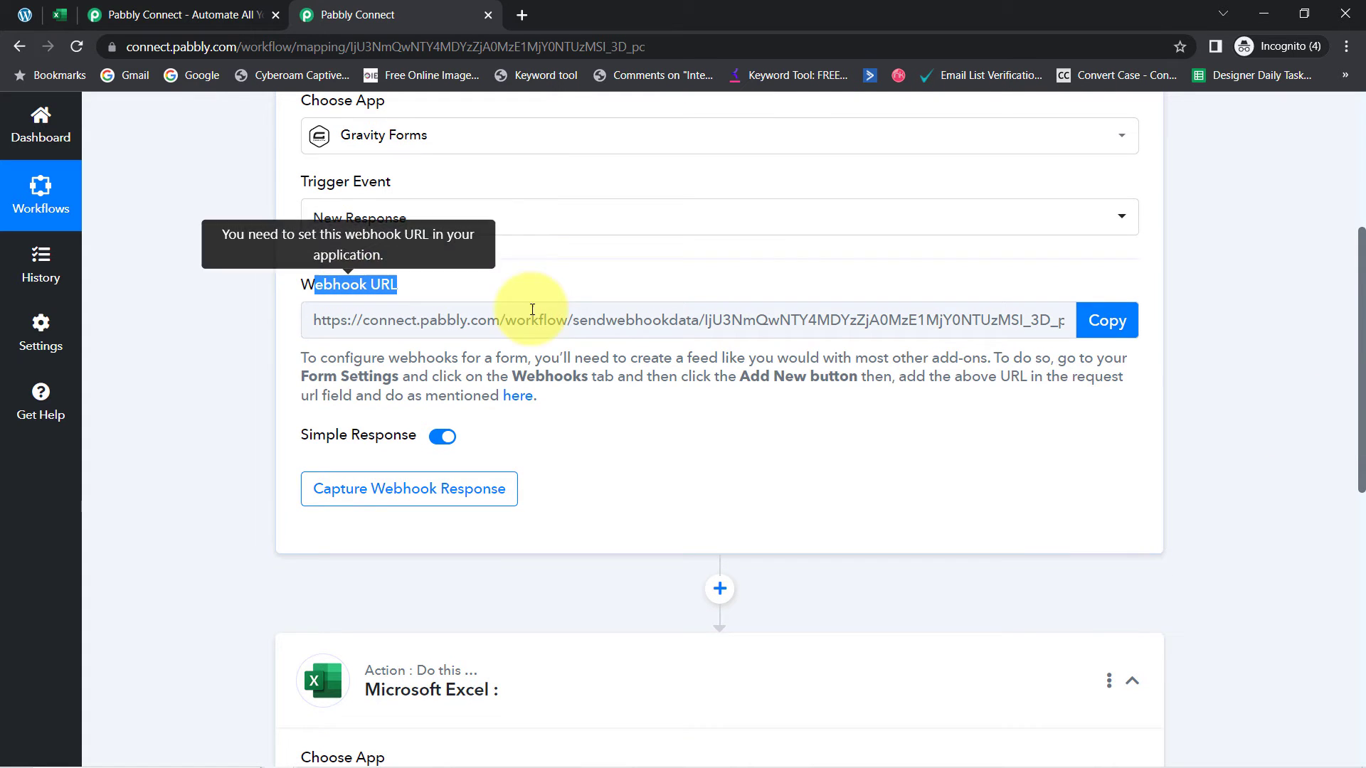
click(1110, 344)
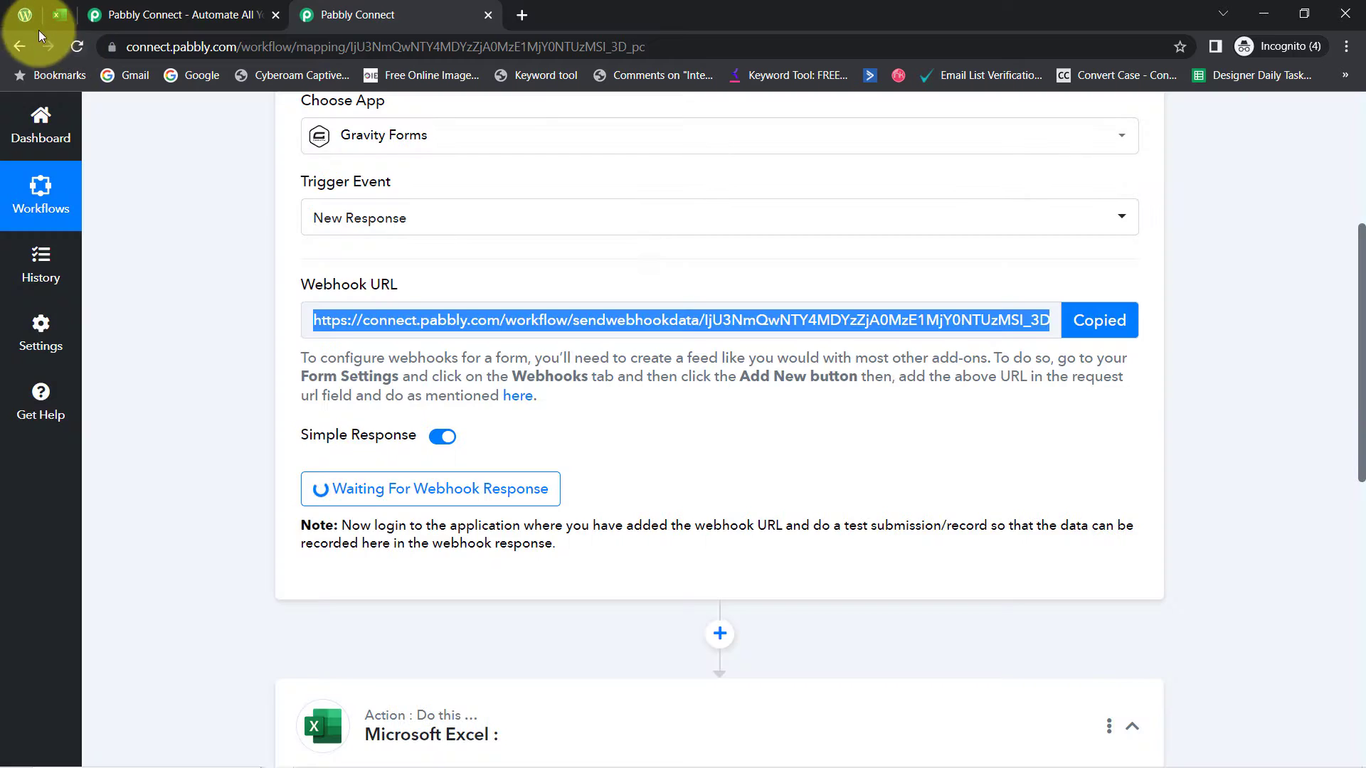
click(24, 17)
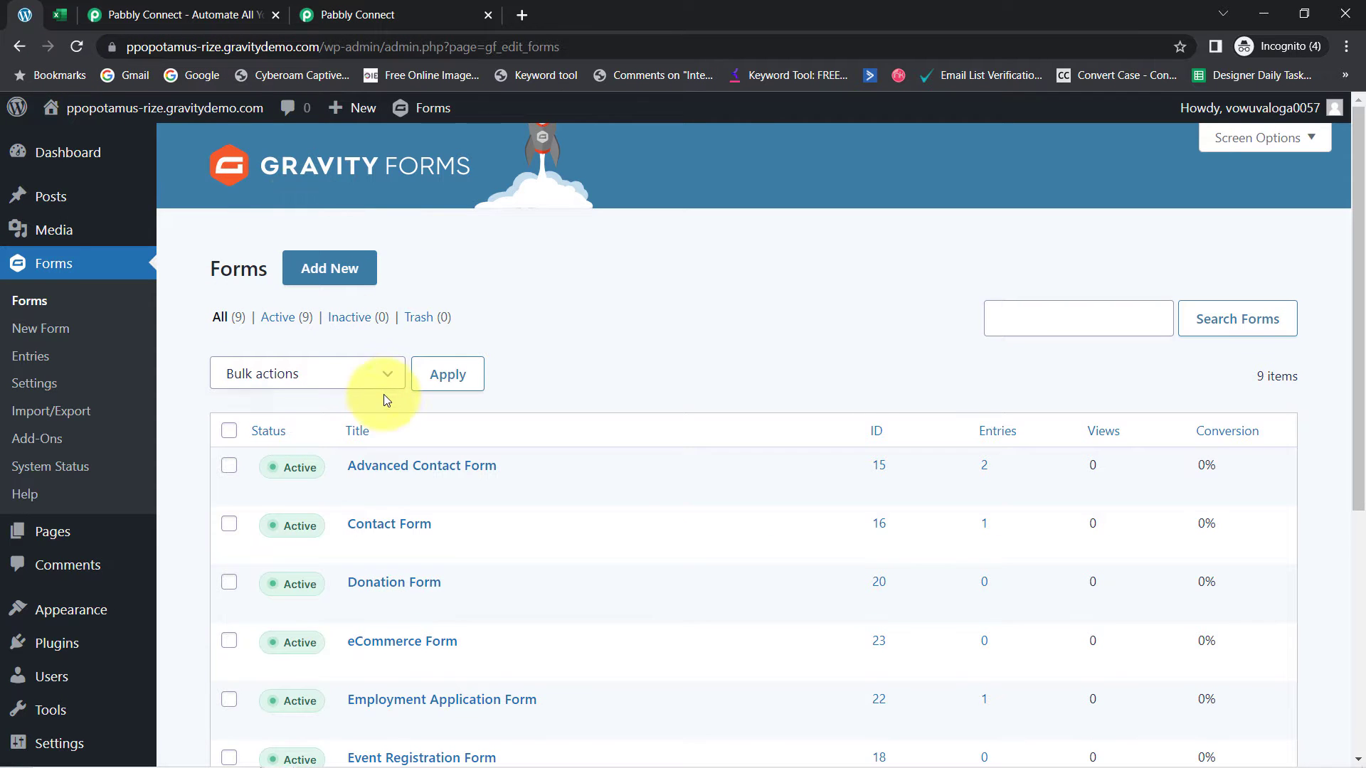
Open the Gravity Forms Add-Ons page in a new browser tab
scroll(401, 408, down, 2)
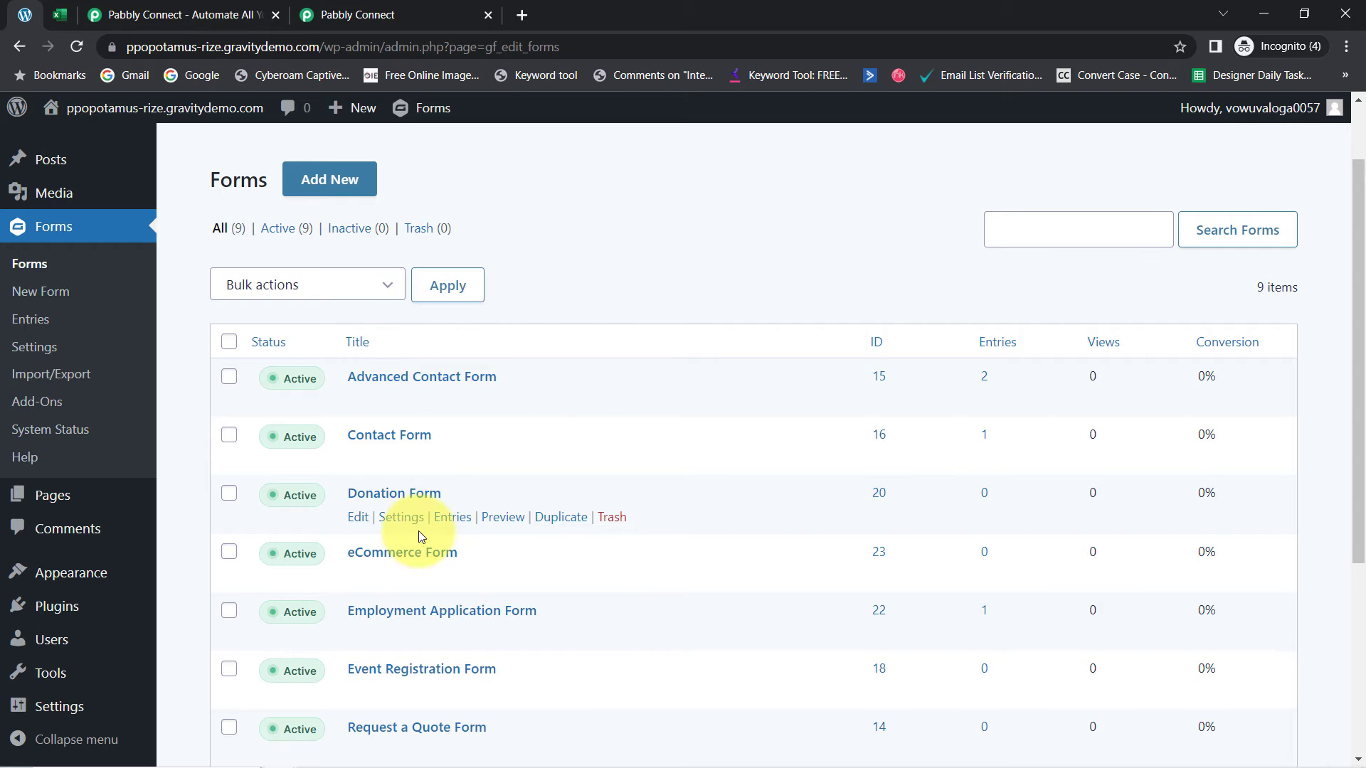
click(358, 14)
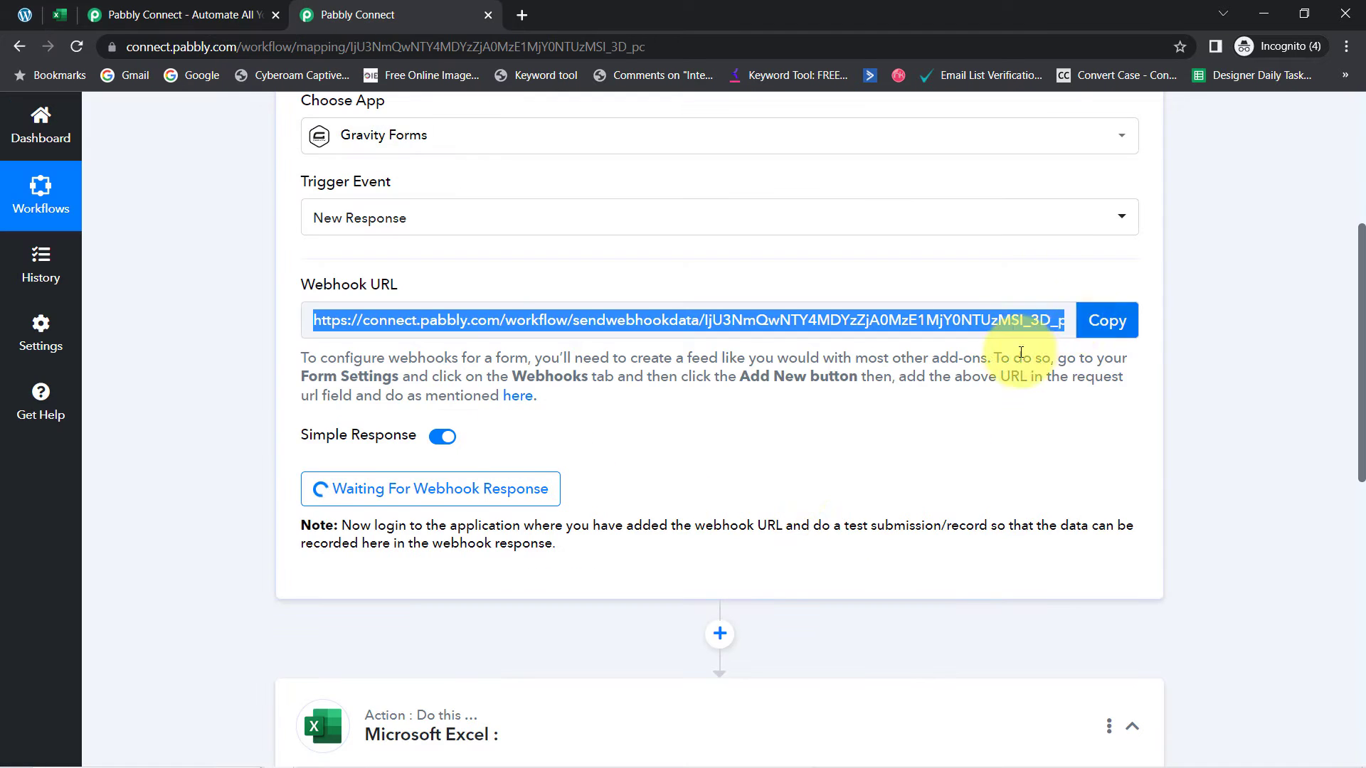
click(24, 15)
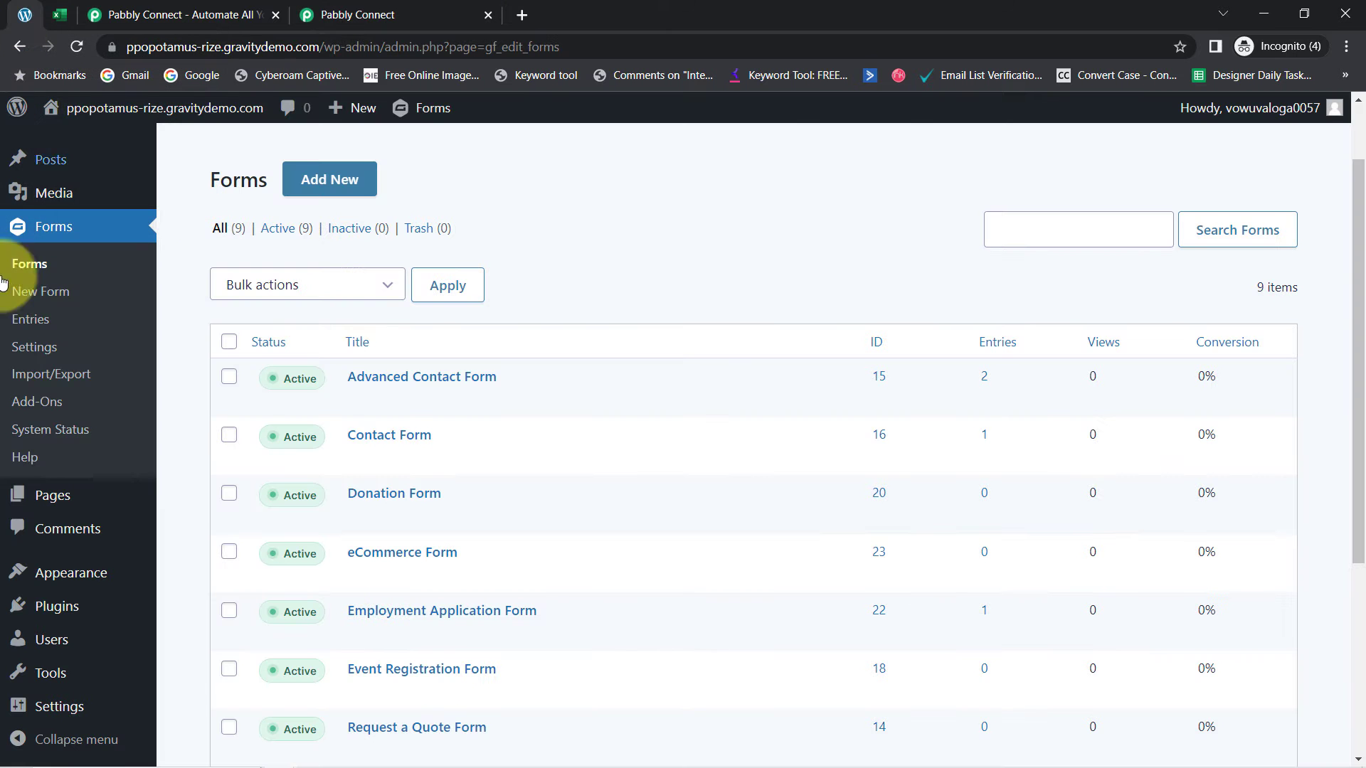
right_click(26, 407)
click(66, 422)
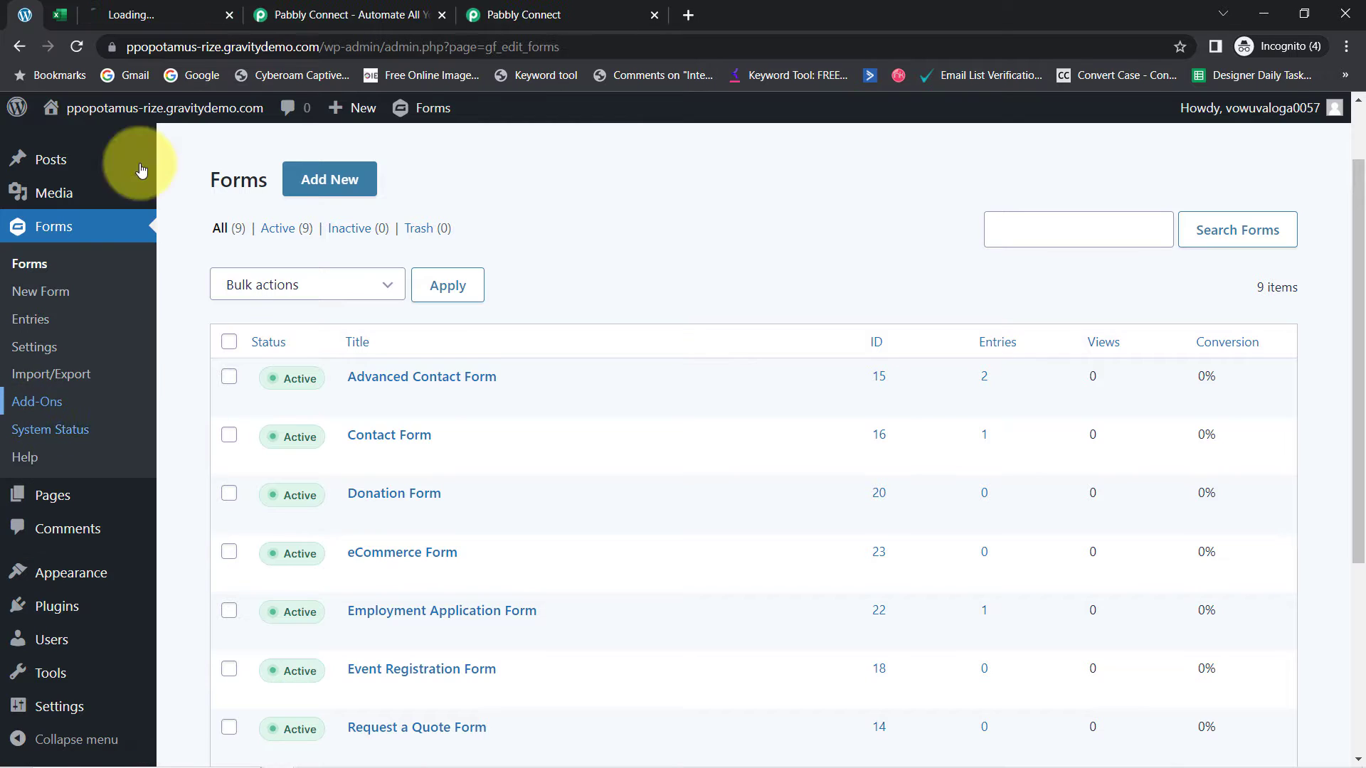
click(187, 7)
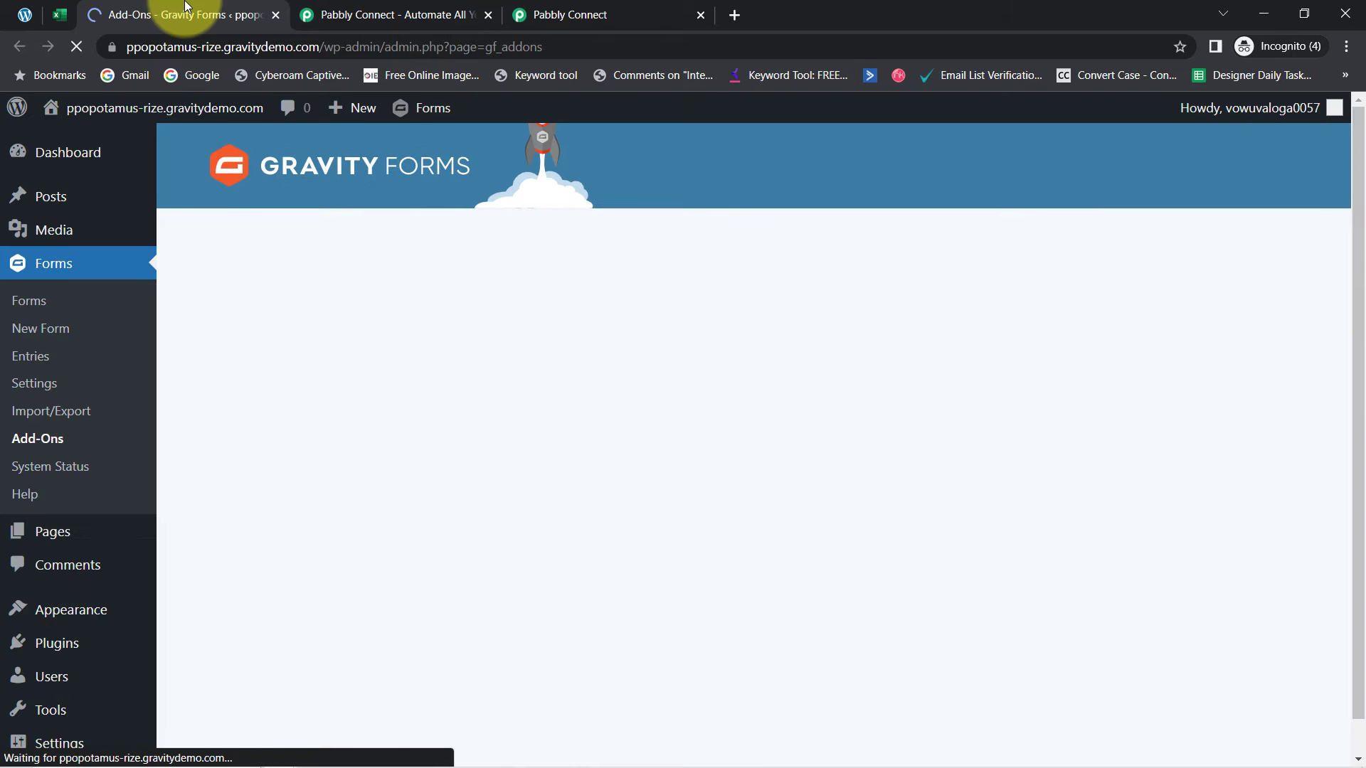
Search the Add-Ons page for 'webhook' to confirm the Webhooks Add-On is Active, then go to Forms
key(ctrl+f)
text(webh)
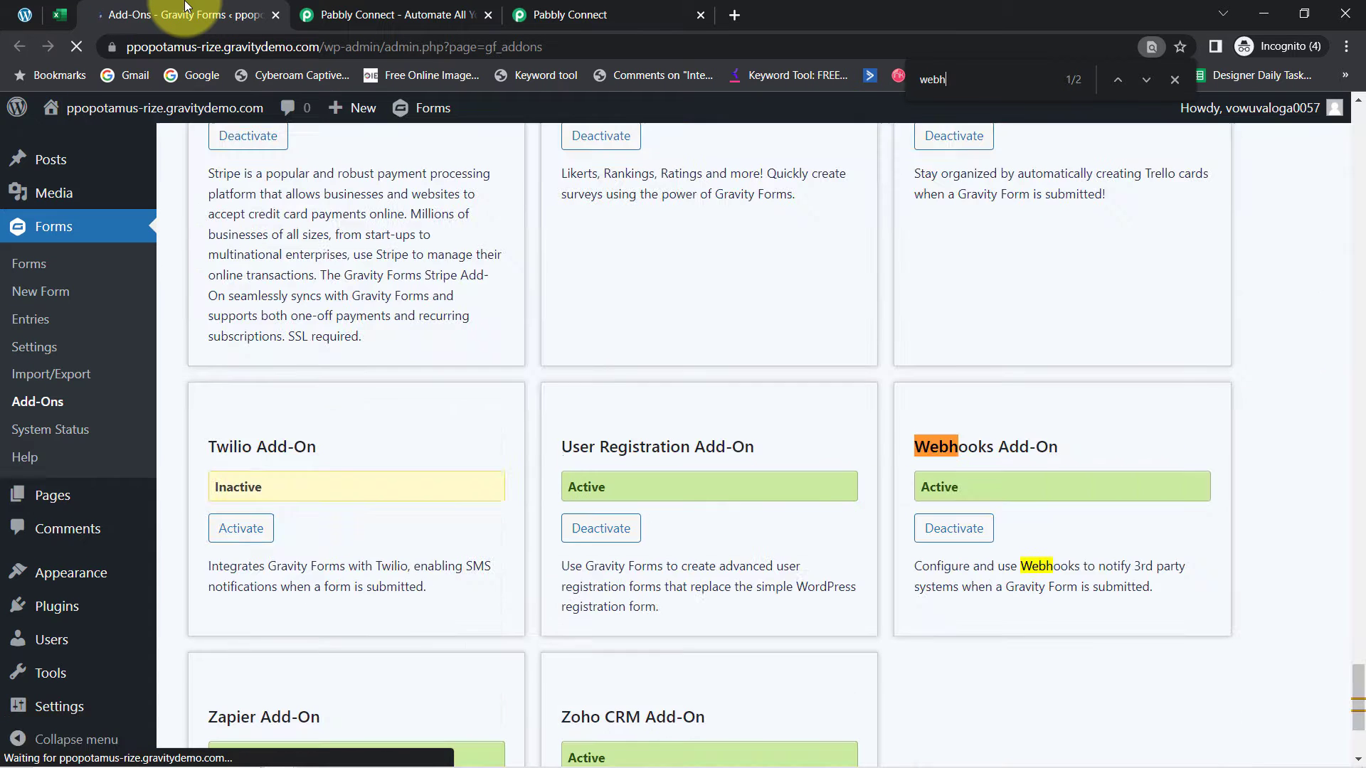
text(ook)
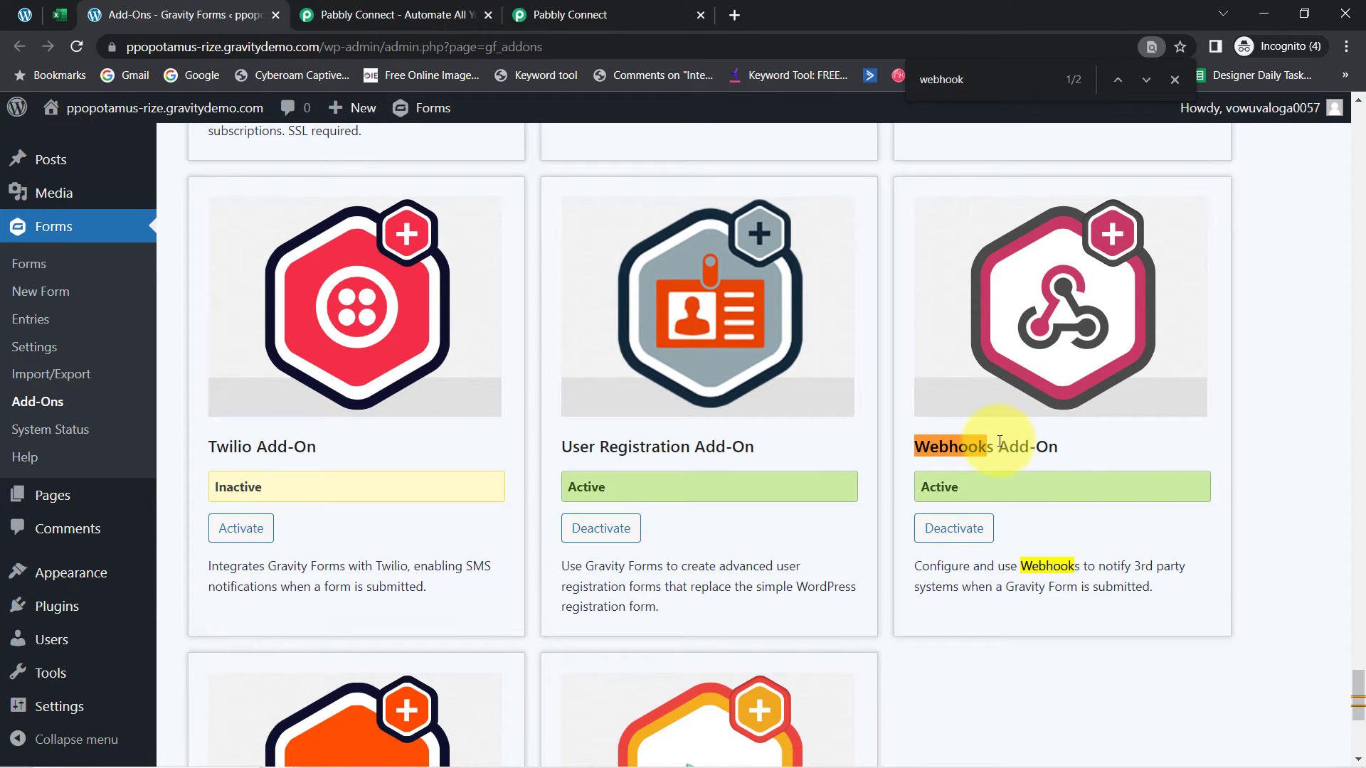
click(32, 269)
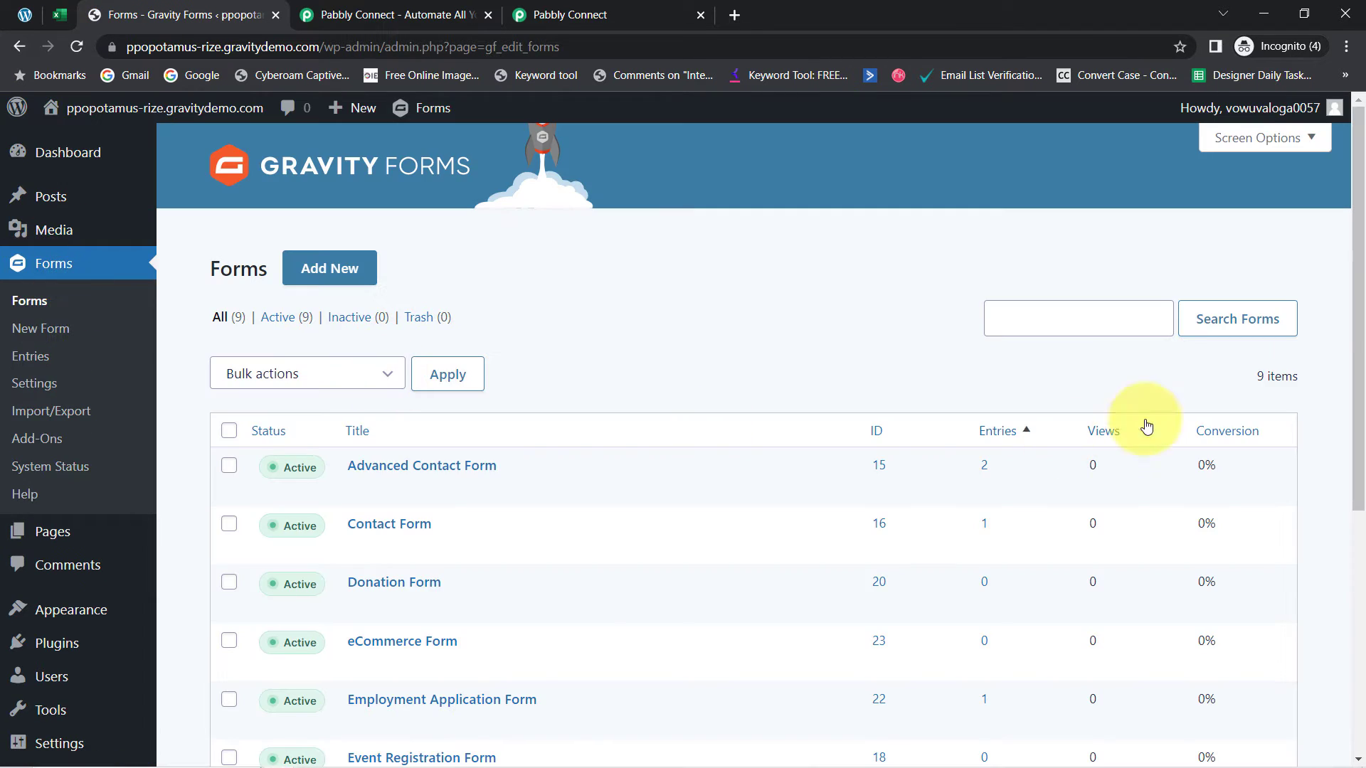
Open the Employment Application Form's Webhooks settings from its Settings menu
scroll(1362, 270, down, 1)
scroll(1362, 270, down, 4)
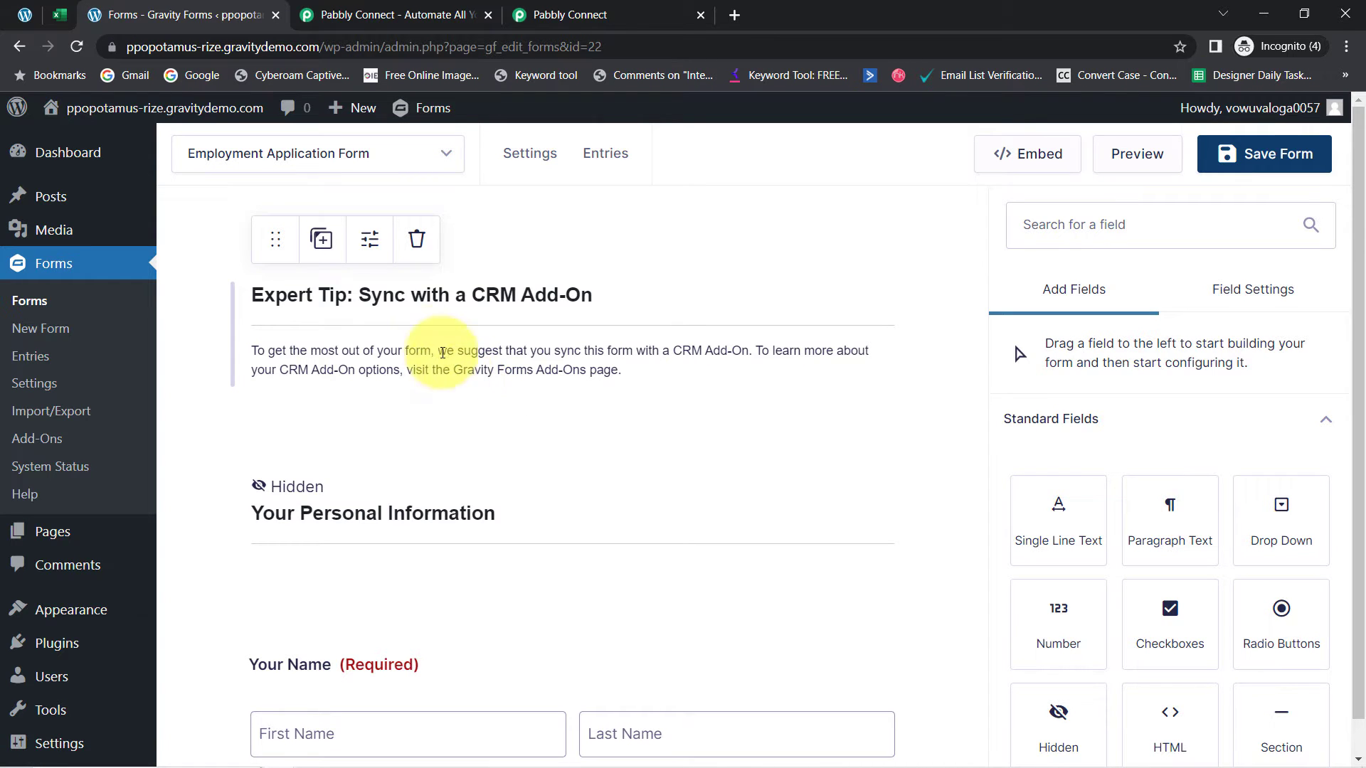
mouse_move(533, 155)
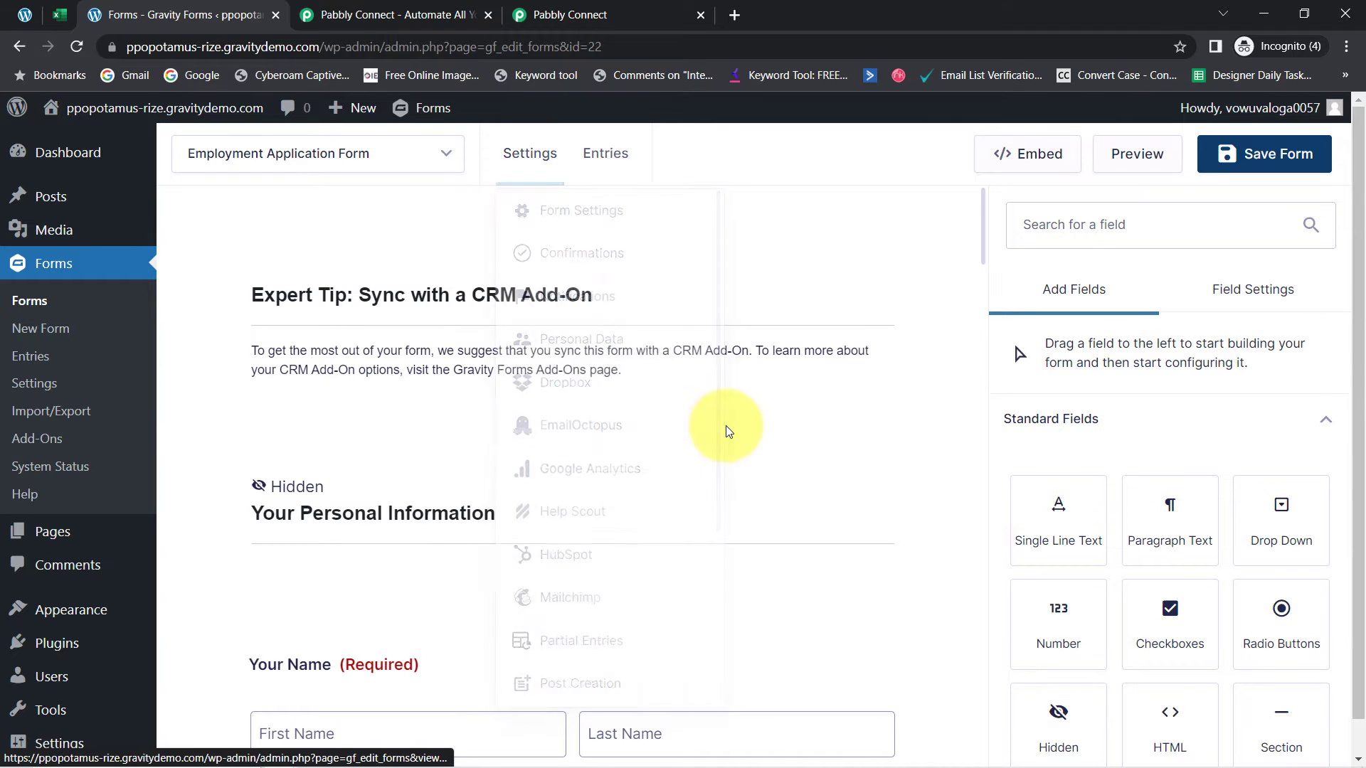
drag(723, 434, 579, 634)
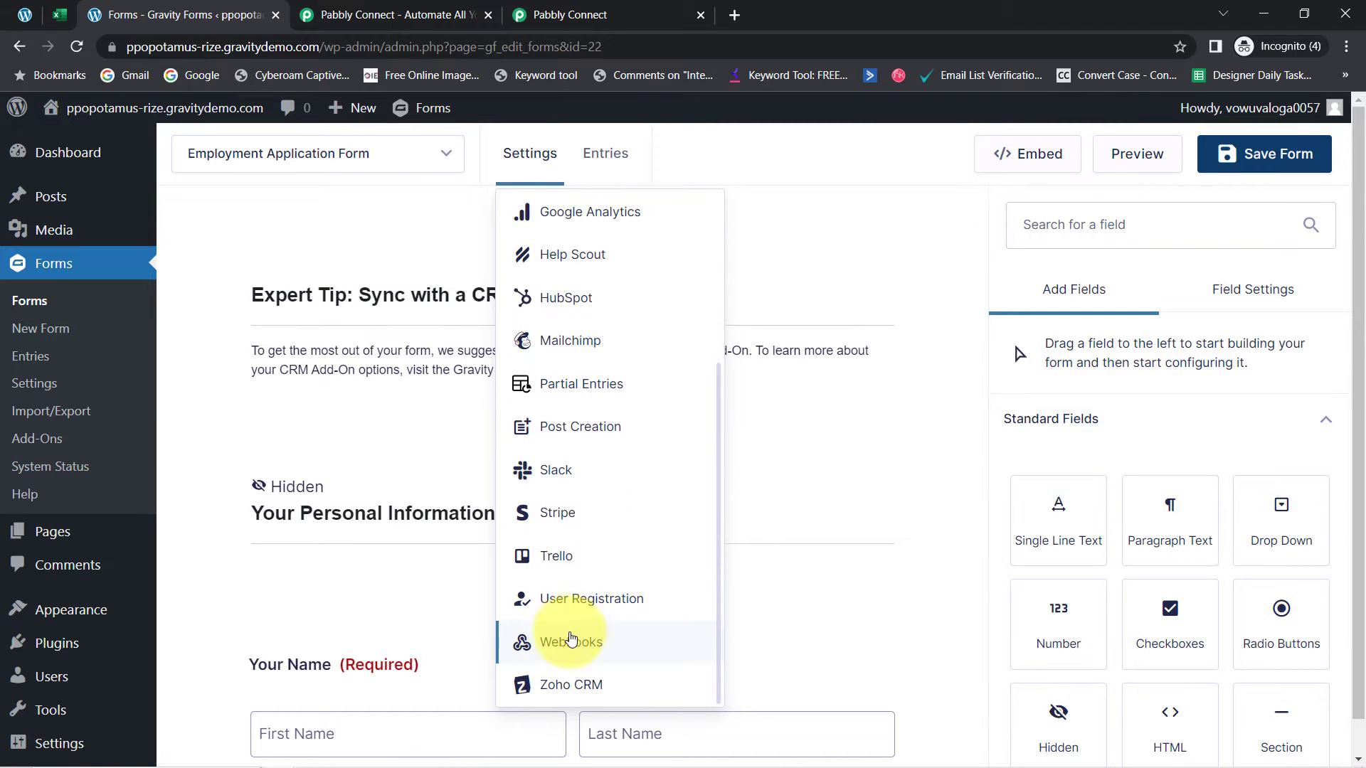
click(574, 654)
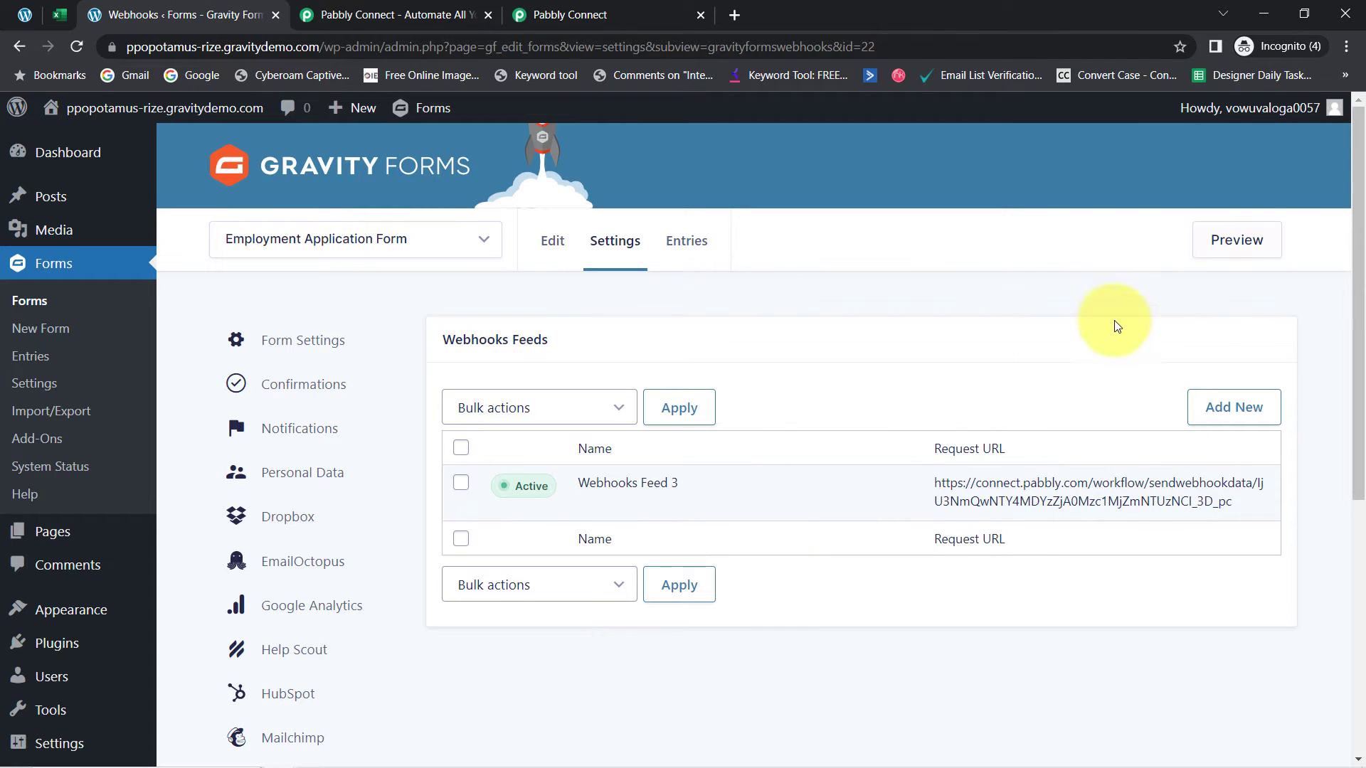
Delete the existing Webhooks Feed 3
mouse_move(930, 495)
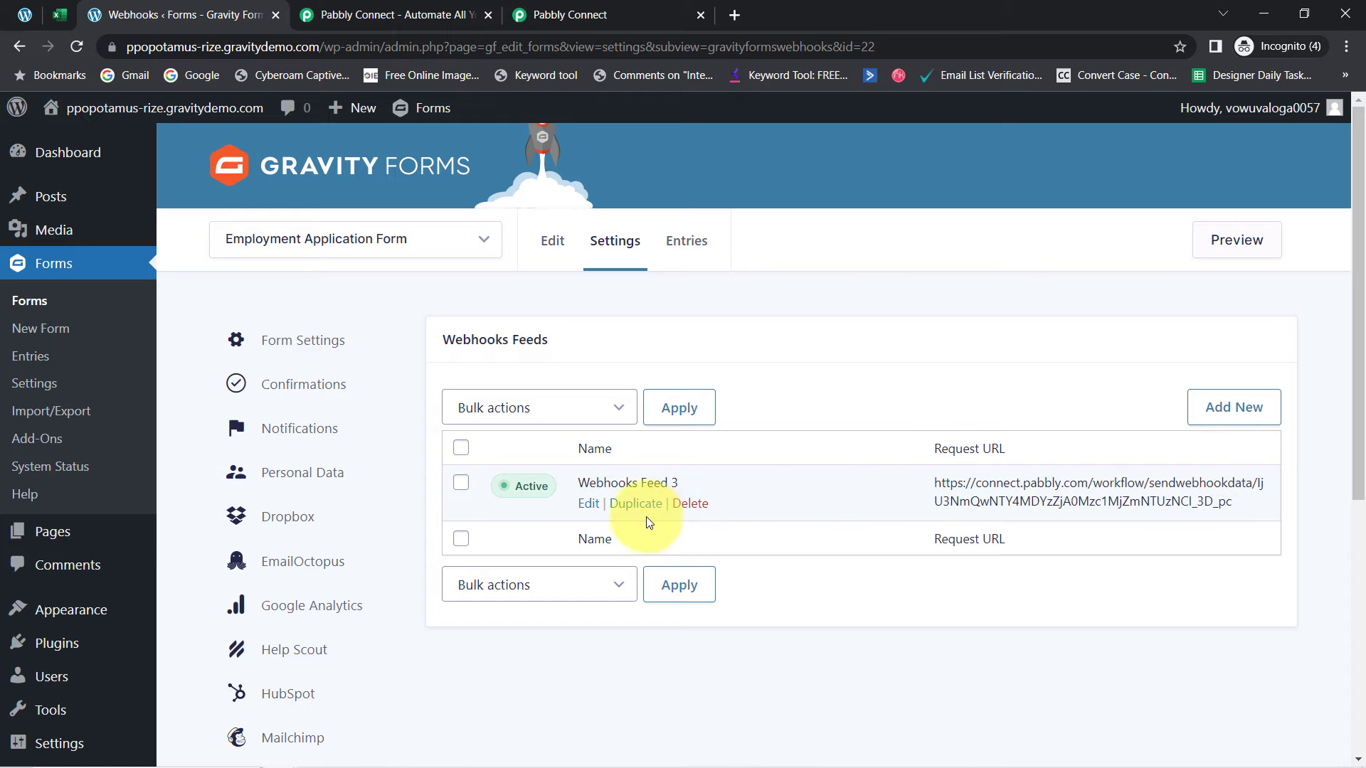
click(692, 504)
click(770, 165)
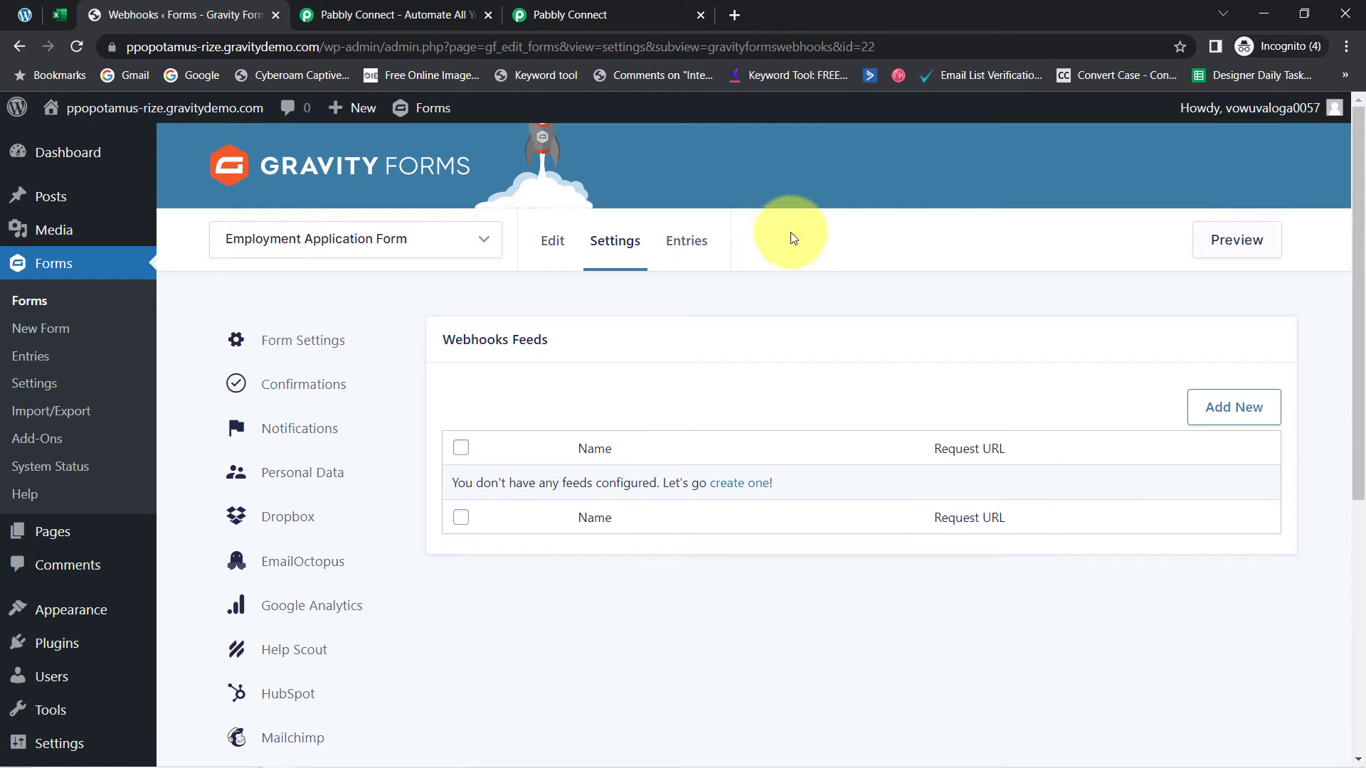
Add a feed named 'Webhooks for Pabbly' with the pasted Pabbly URL as Request URL, and save
click(1219, 413)
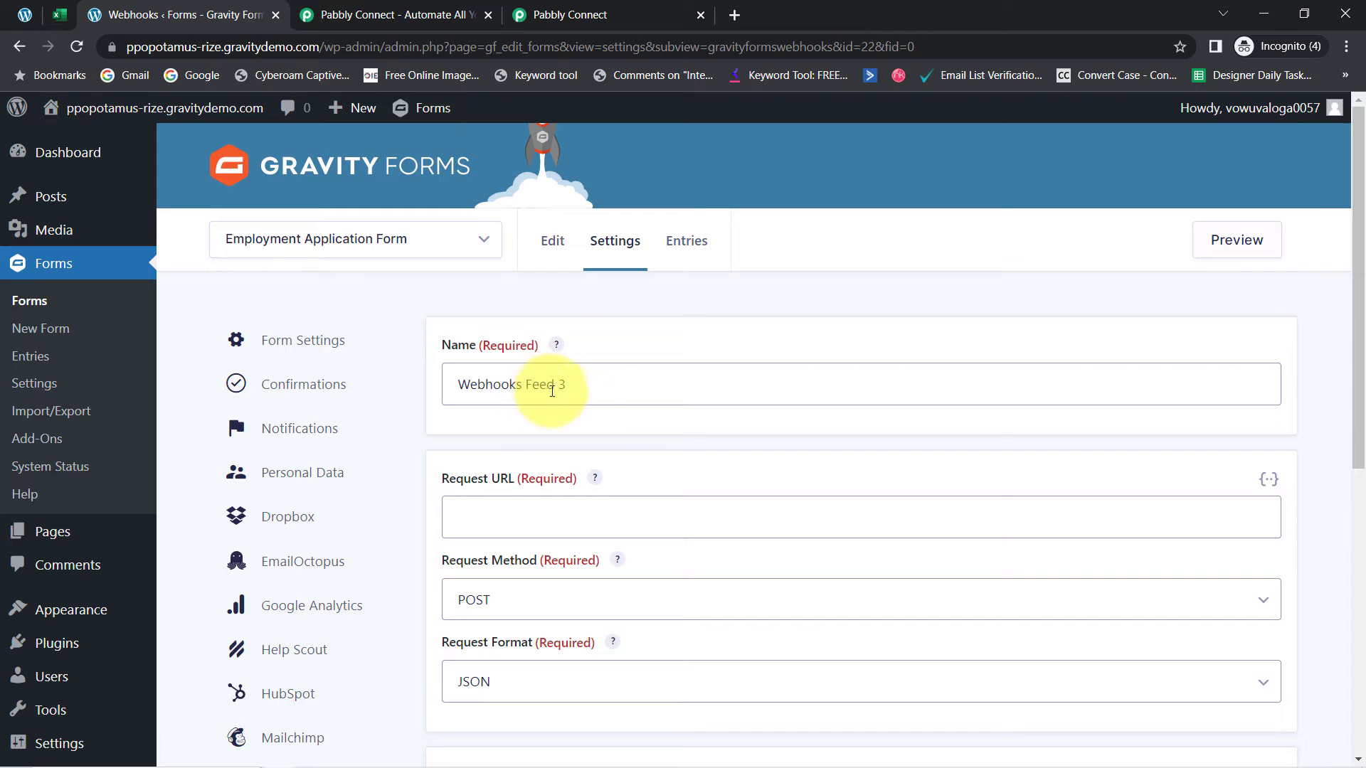
click(565, 385)
drag(554, 384, 527, 384)
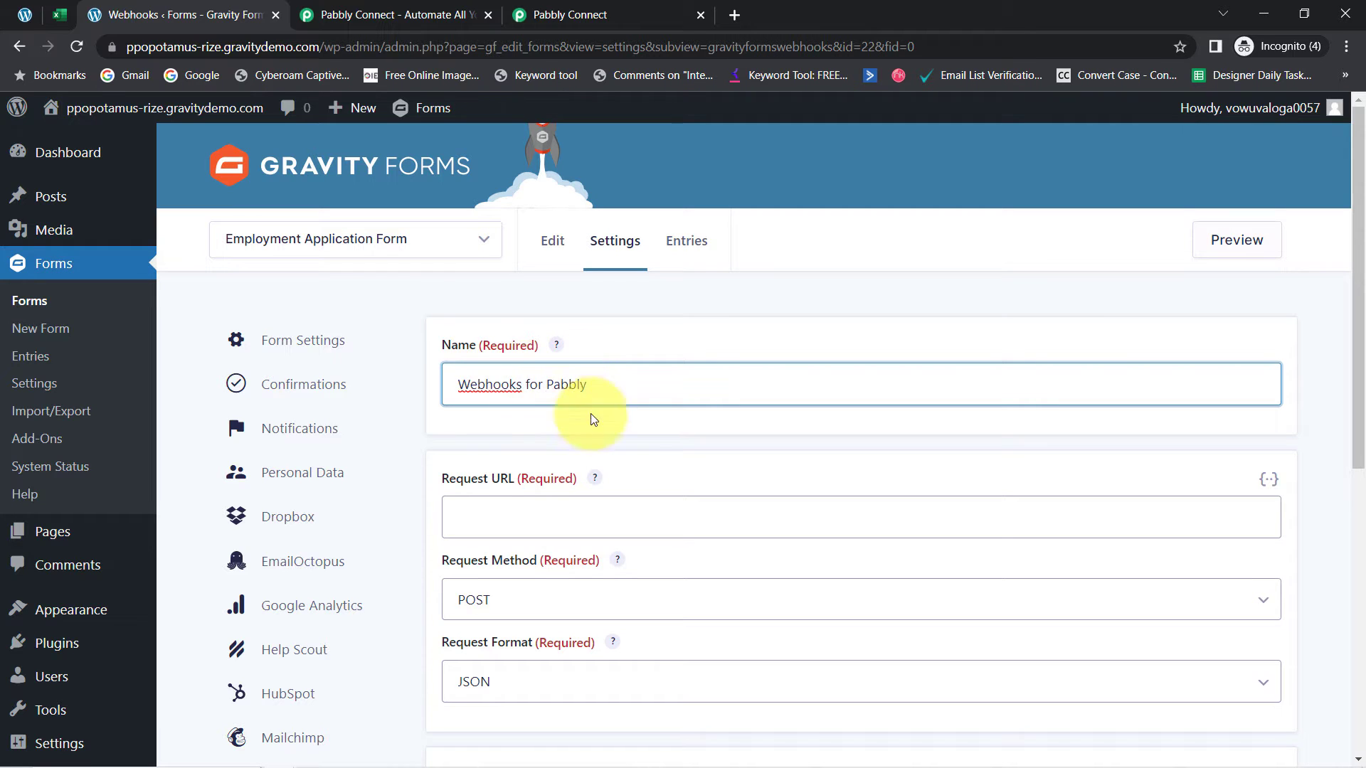
click(484, 511)
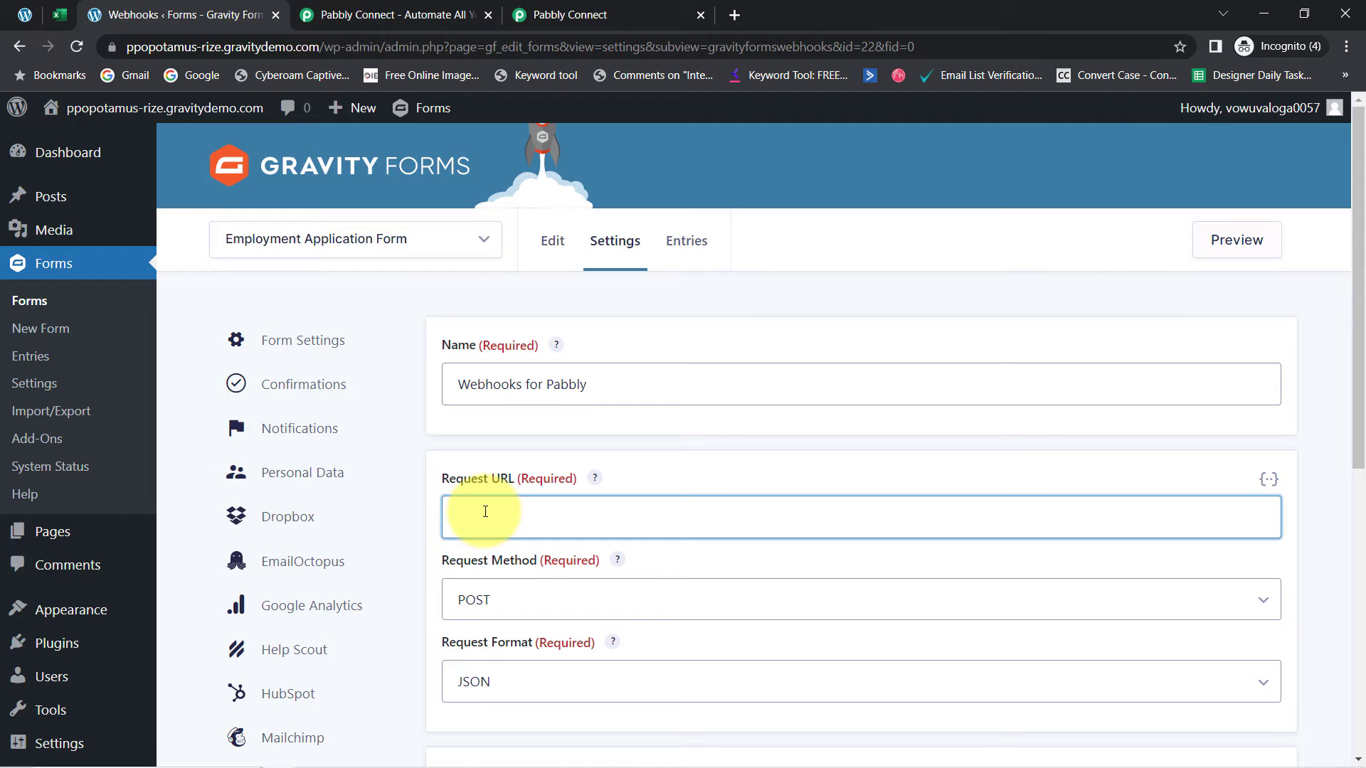
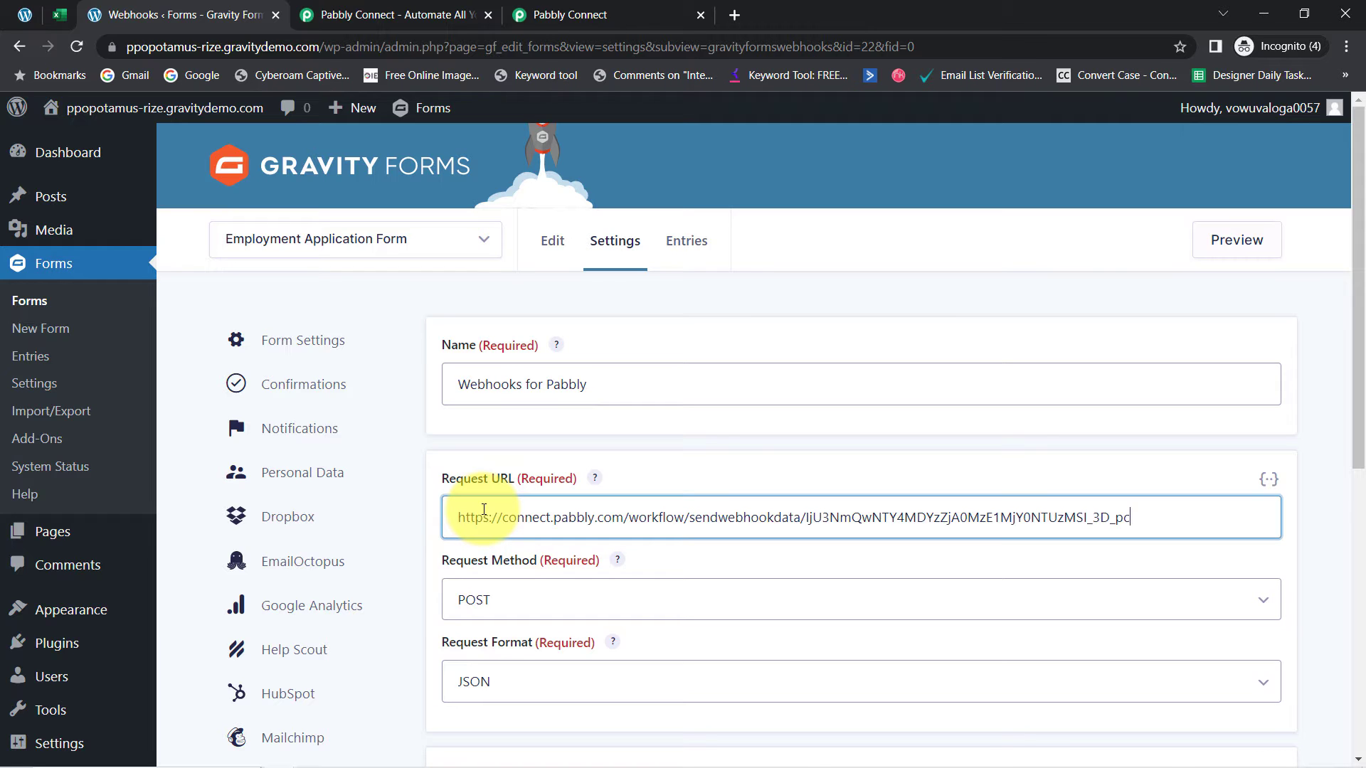
scroll(1359, 457, down, 1)
drag(1359, 458, 1359, 573)
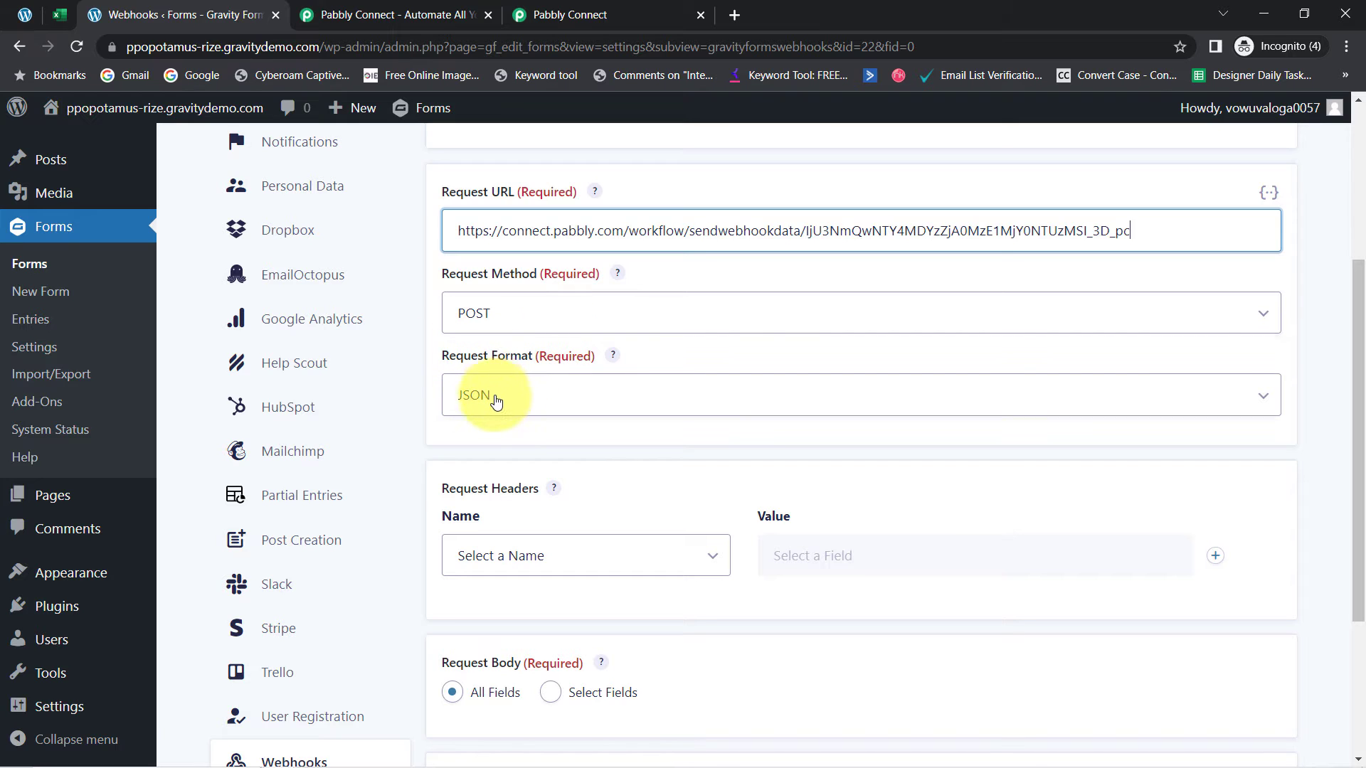
scroll(1352, 423, down, 4)
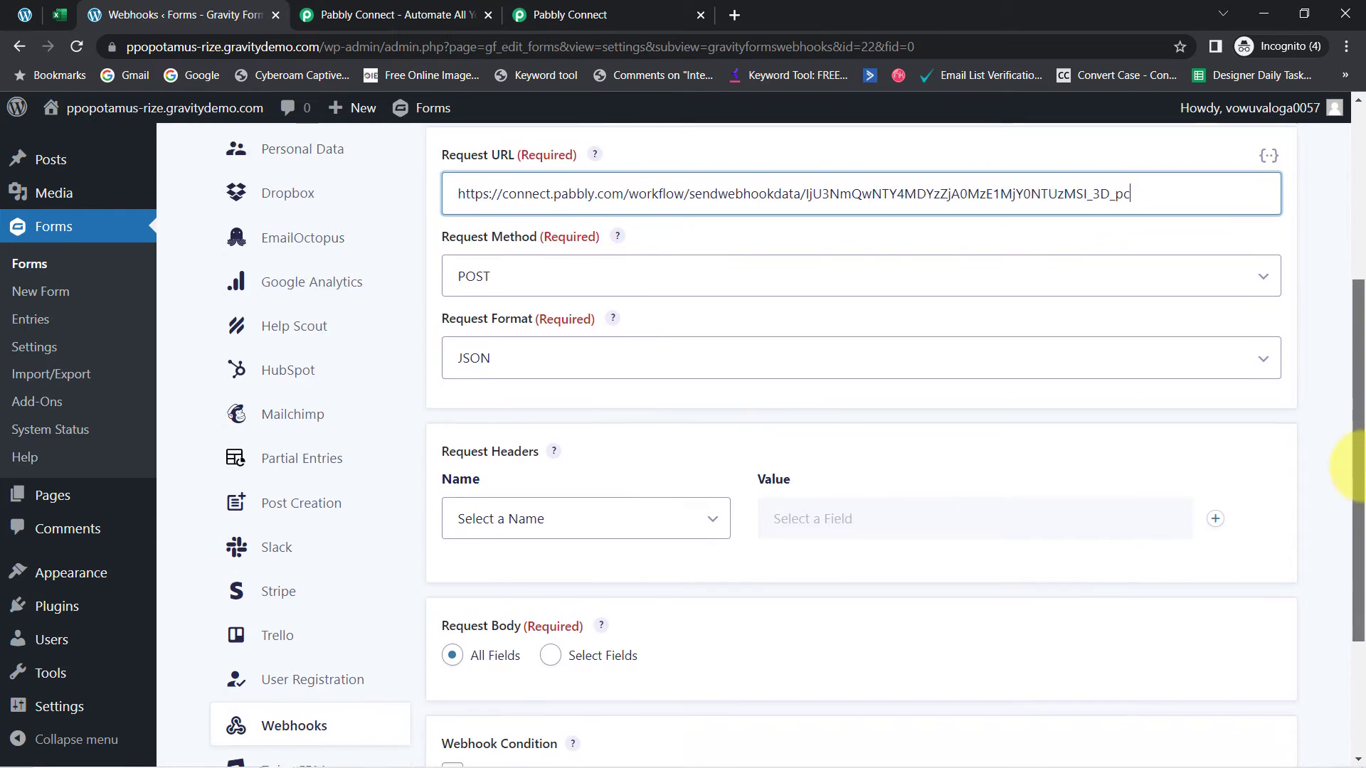
click(498, 671)
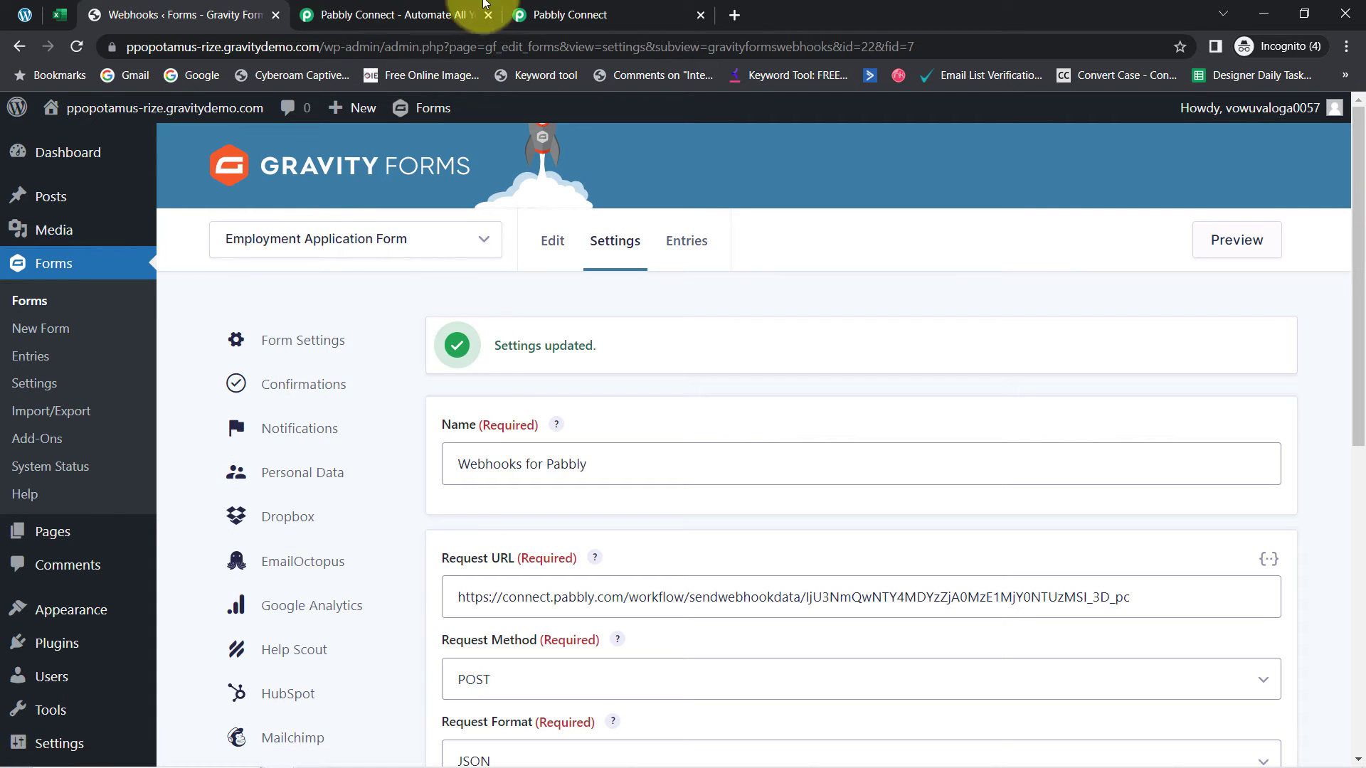
Close the duplicate Pabbly Connect tab, keeping the original workflow open
click(562, 7)
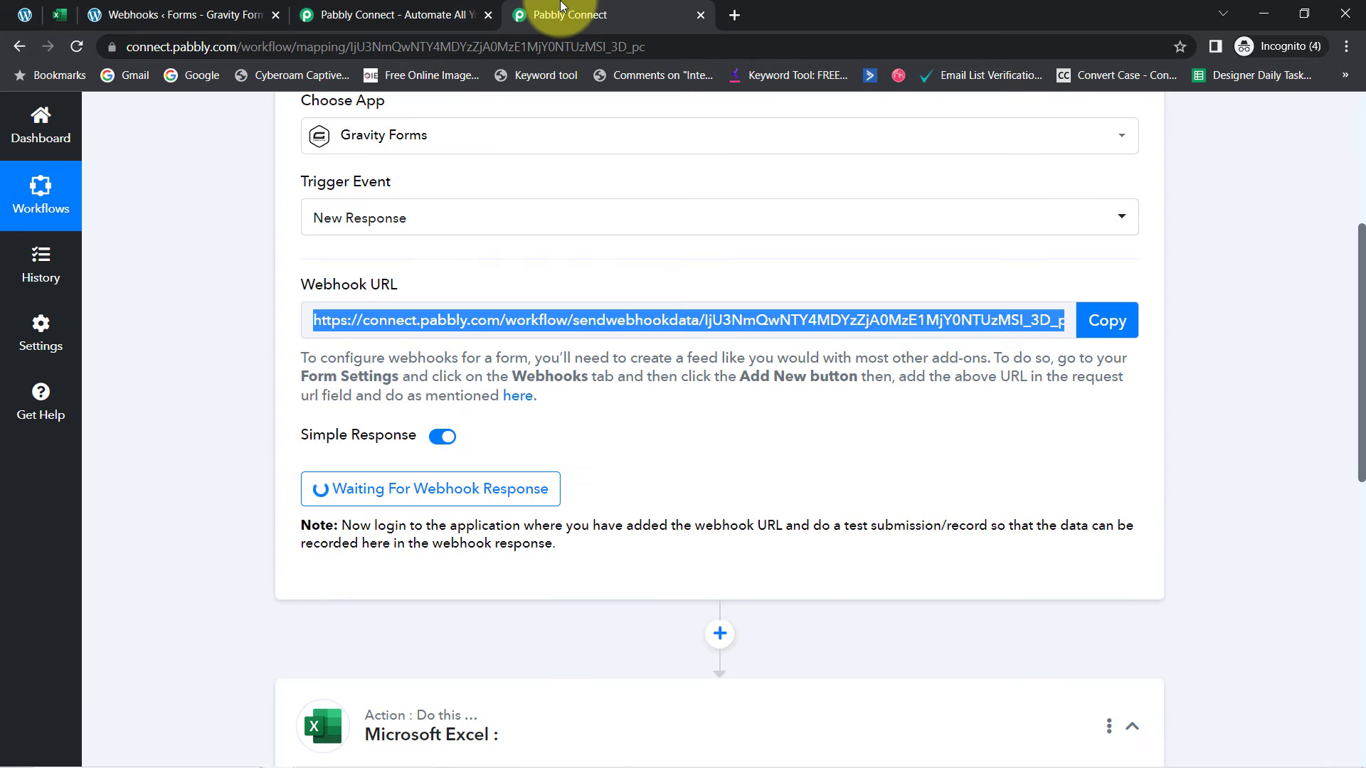
click(483, 19)
click(212, 443)
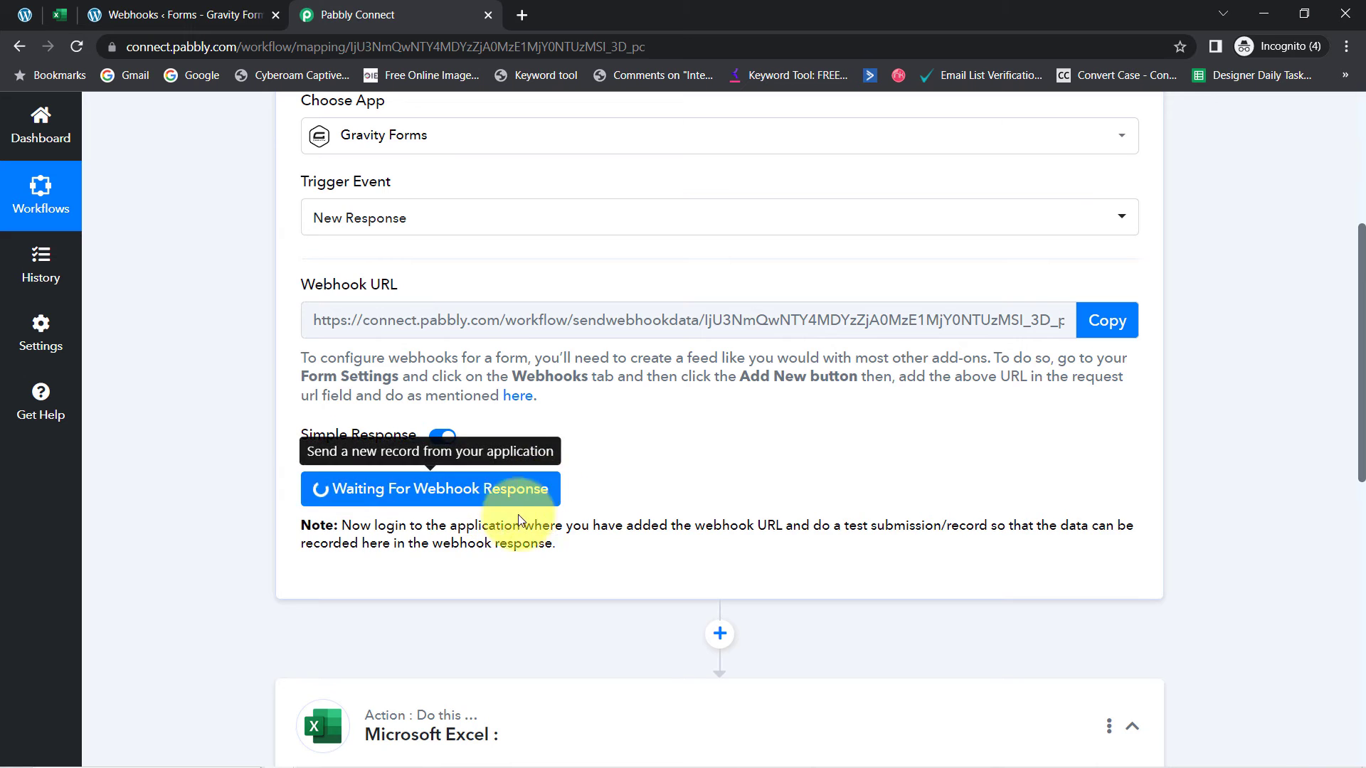
Read the note about sending a test submission, then return to the Gravity Forms webhook settings
drag(386, 525, 941, 526)
drag(703, 543, 529, 547)
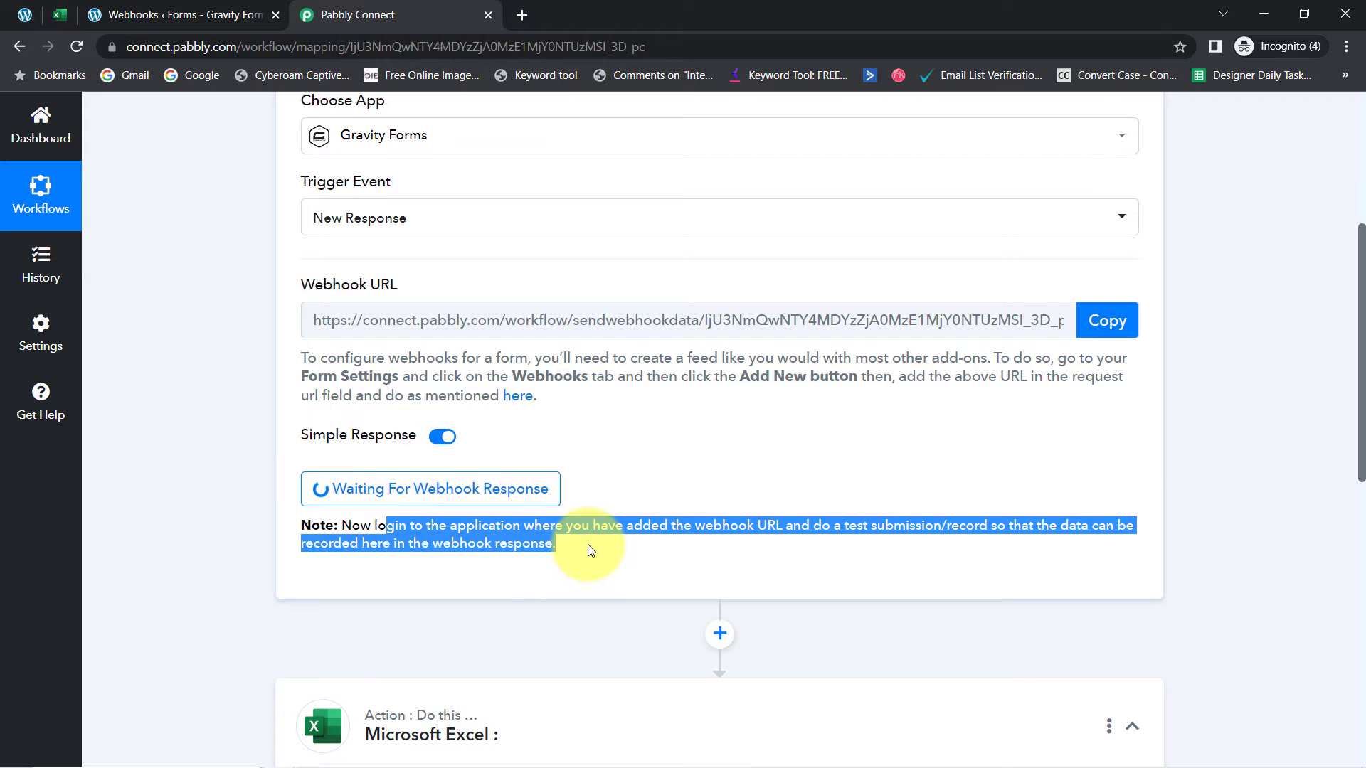
click(589, 550)
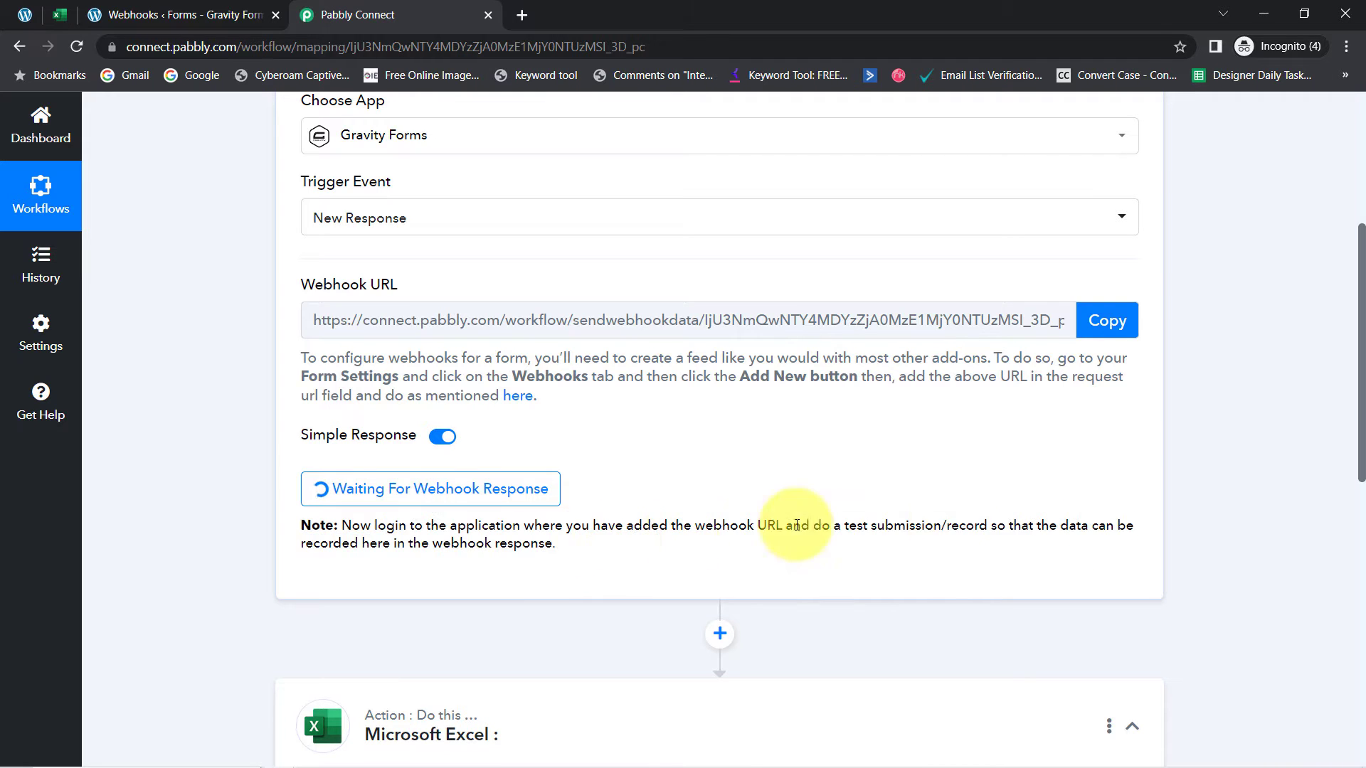
drag(845, 525, 1004, 528)
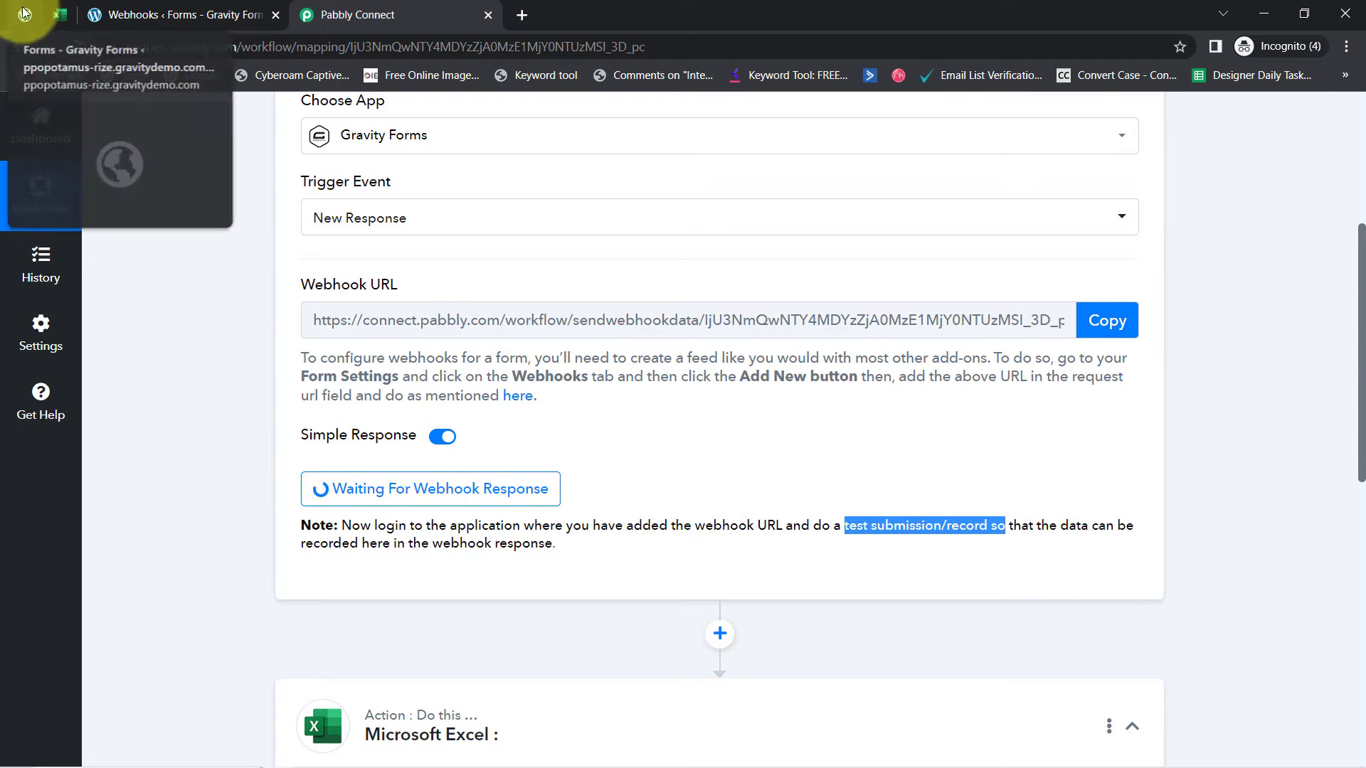
click(136, 11)
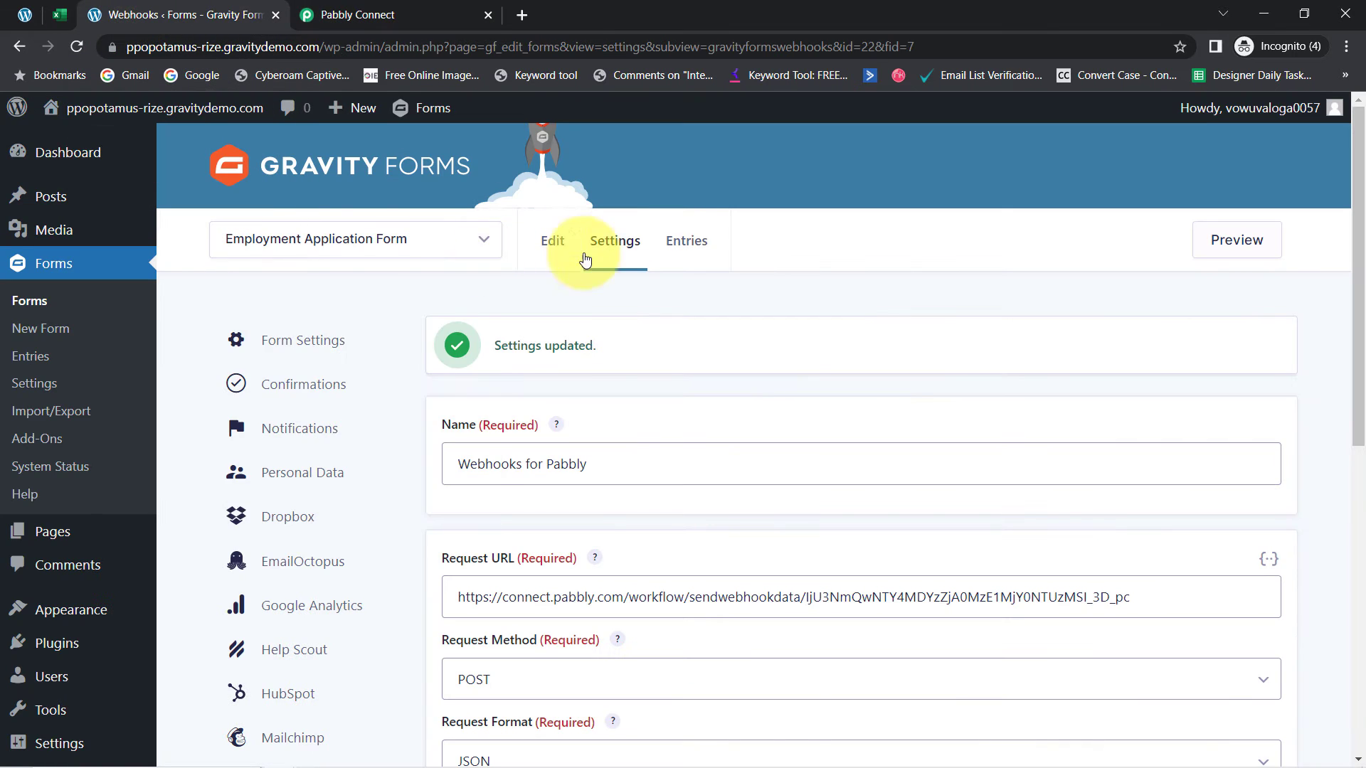
Open a preview of the Employment Application Form
click(1255, 247)
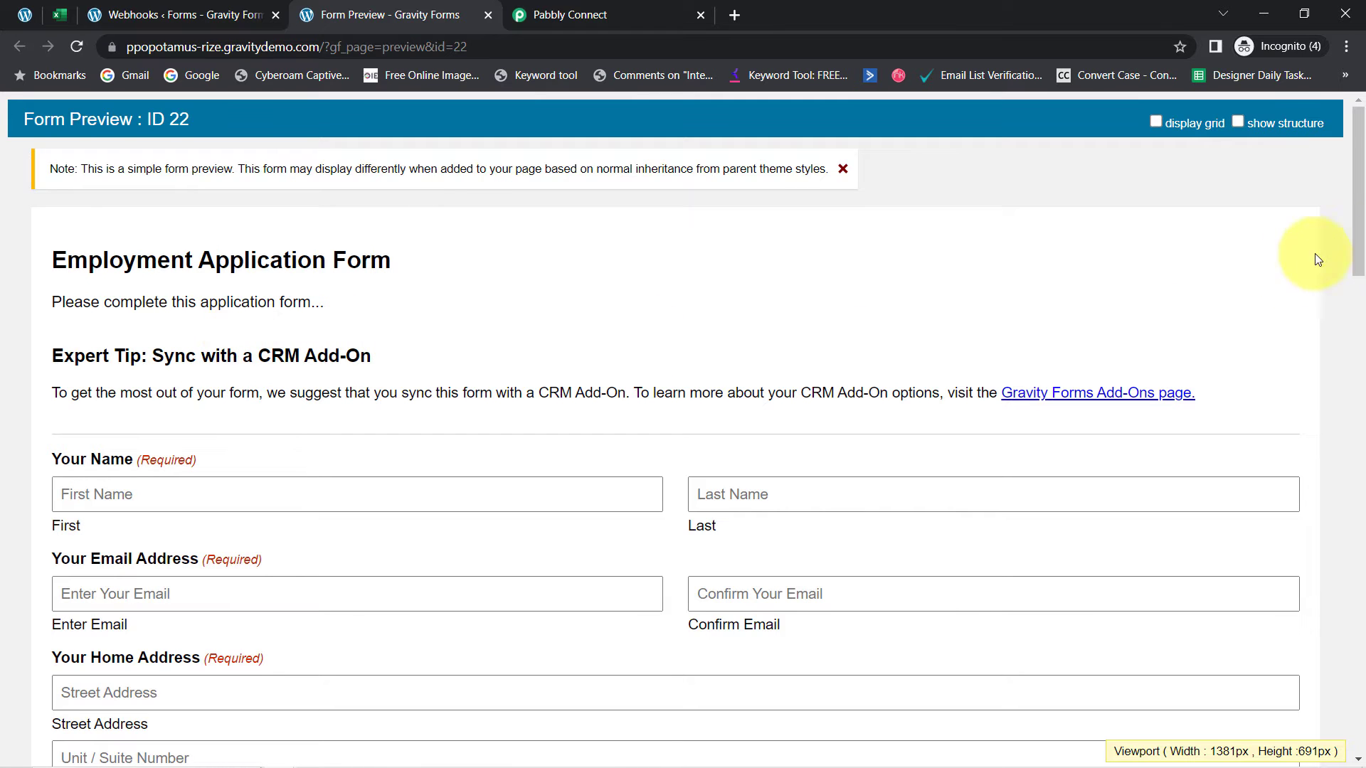
drag(1356, 228, 1352, 404)
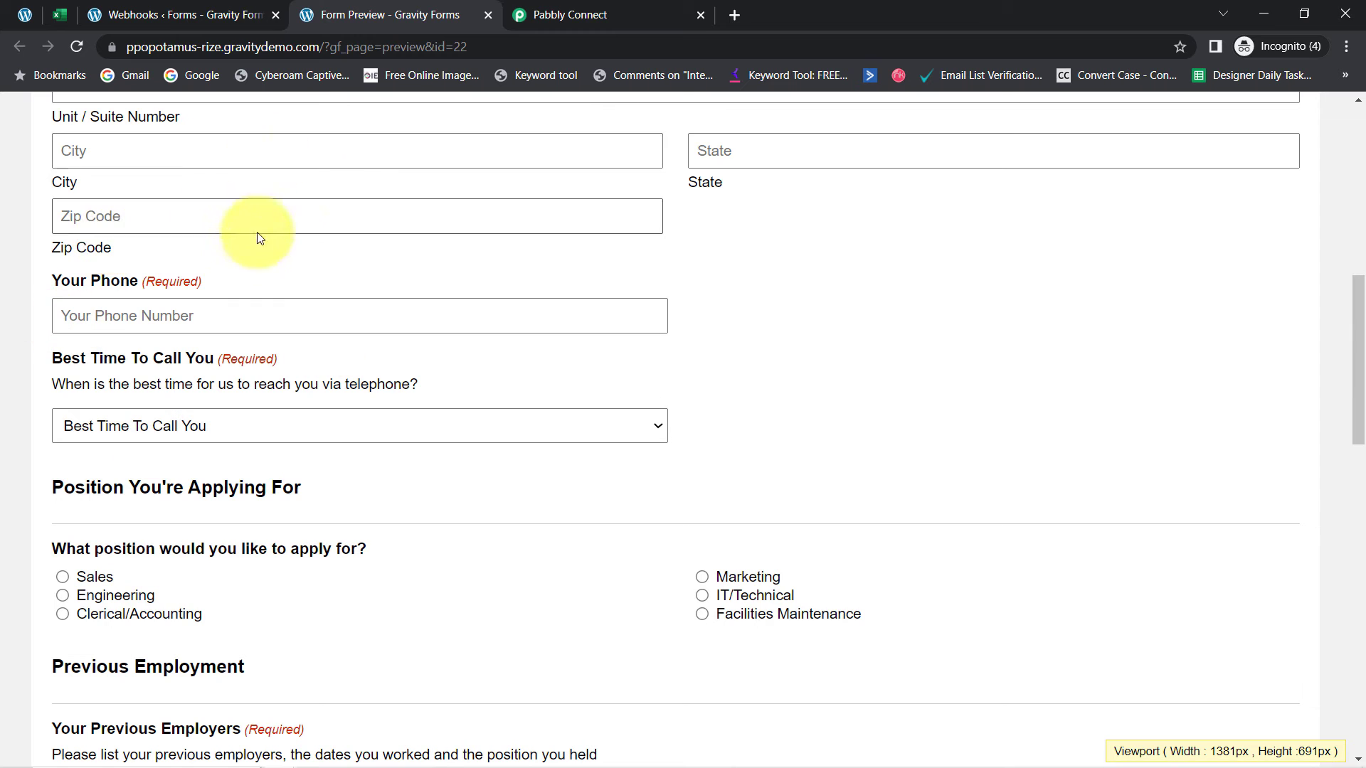
click(514, 10)
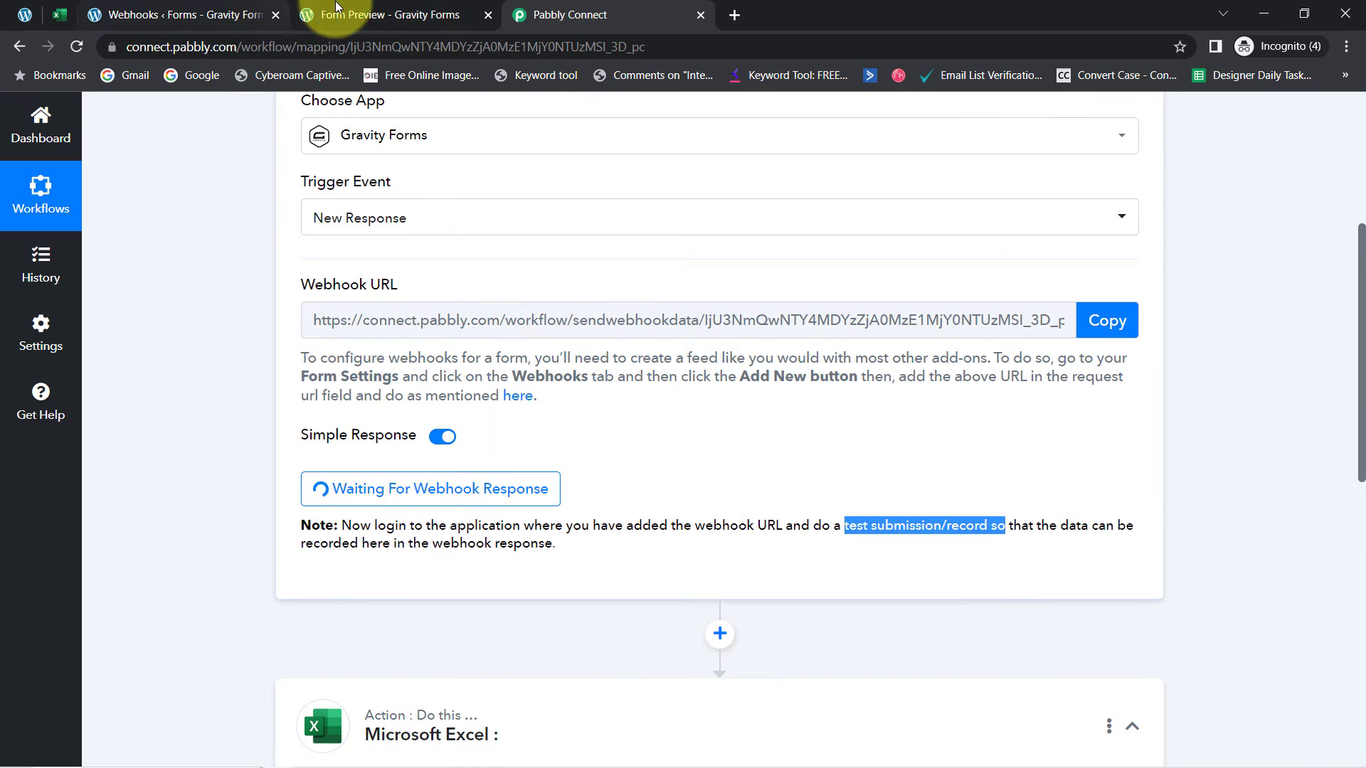
click(366, 14)
drag(1353, 421, 1326, 280)
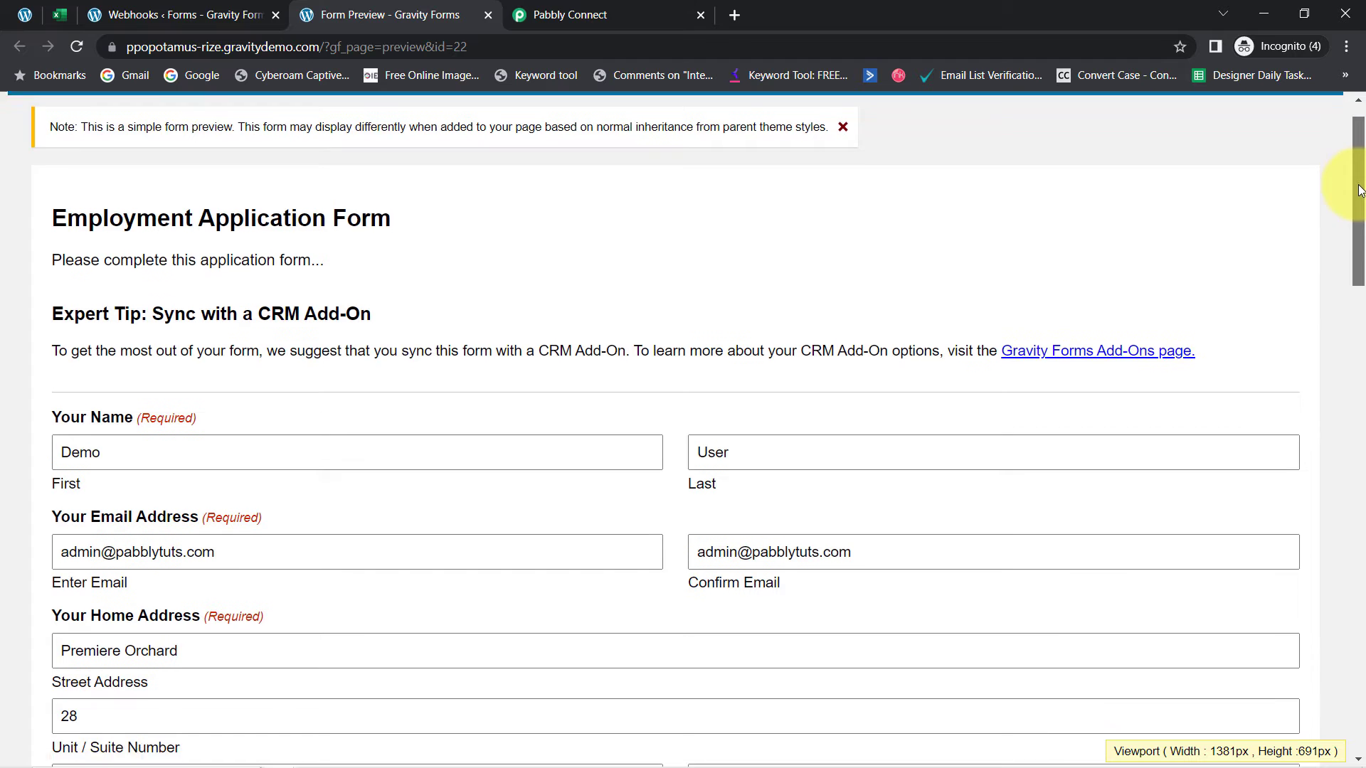
drag(1347, 183, 1363, 240)
Review the filled-in fields, agree to the privacy policy and submit the test application
click(151, 240)
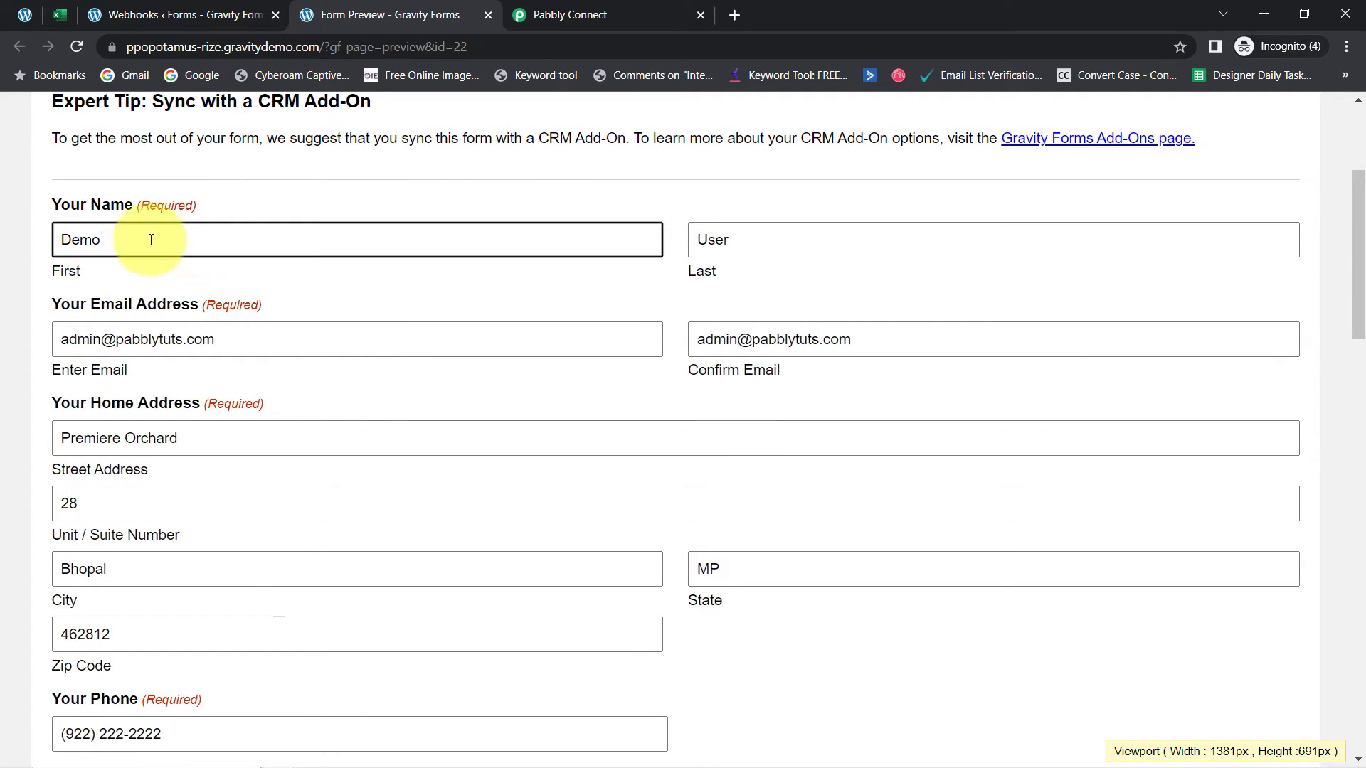
key(Tab)
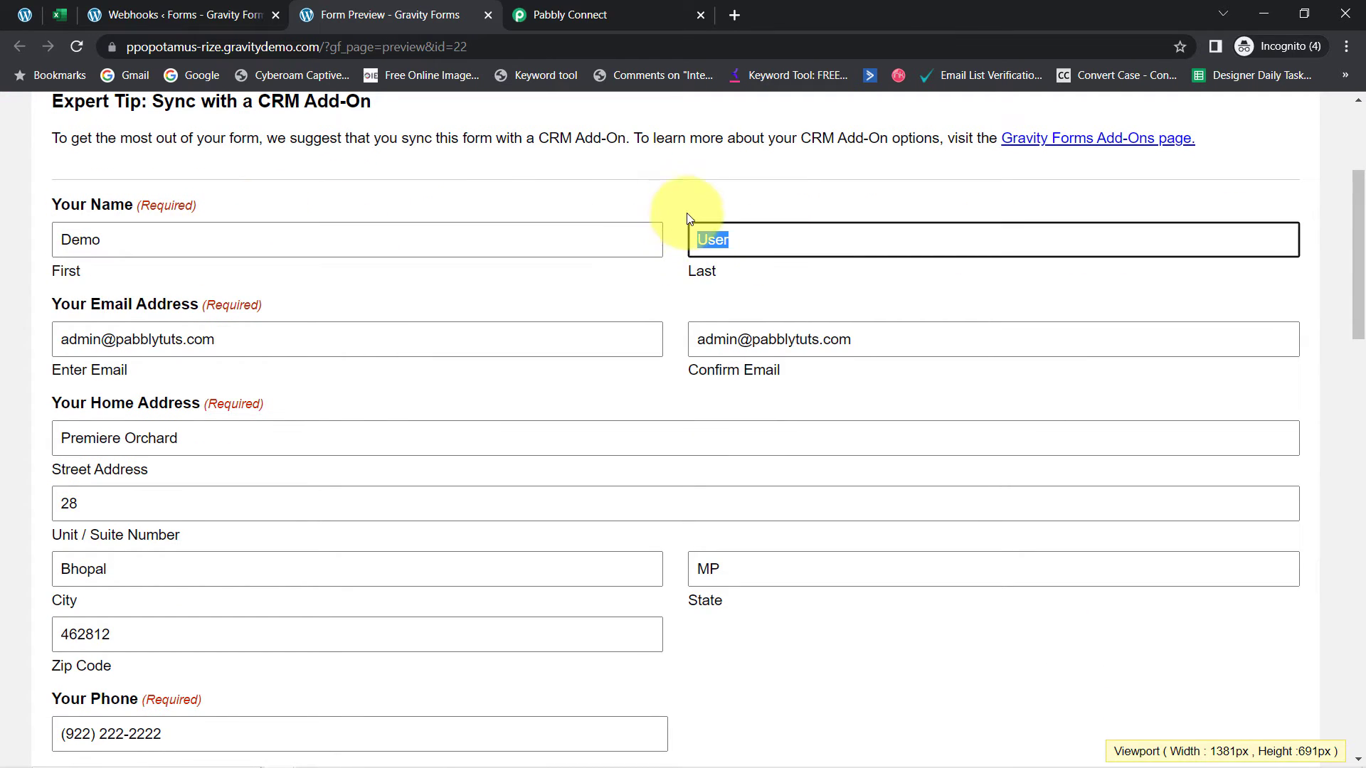
drag(89, 339, 252, 340)
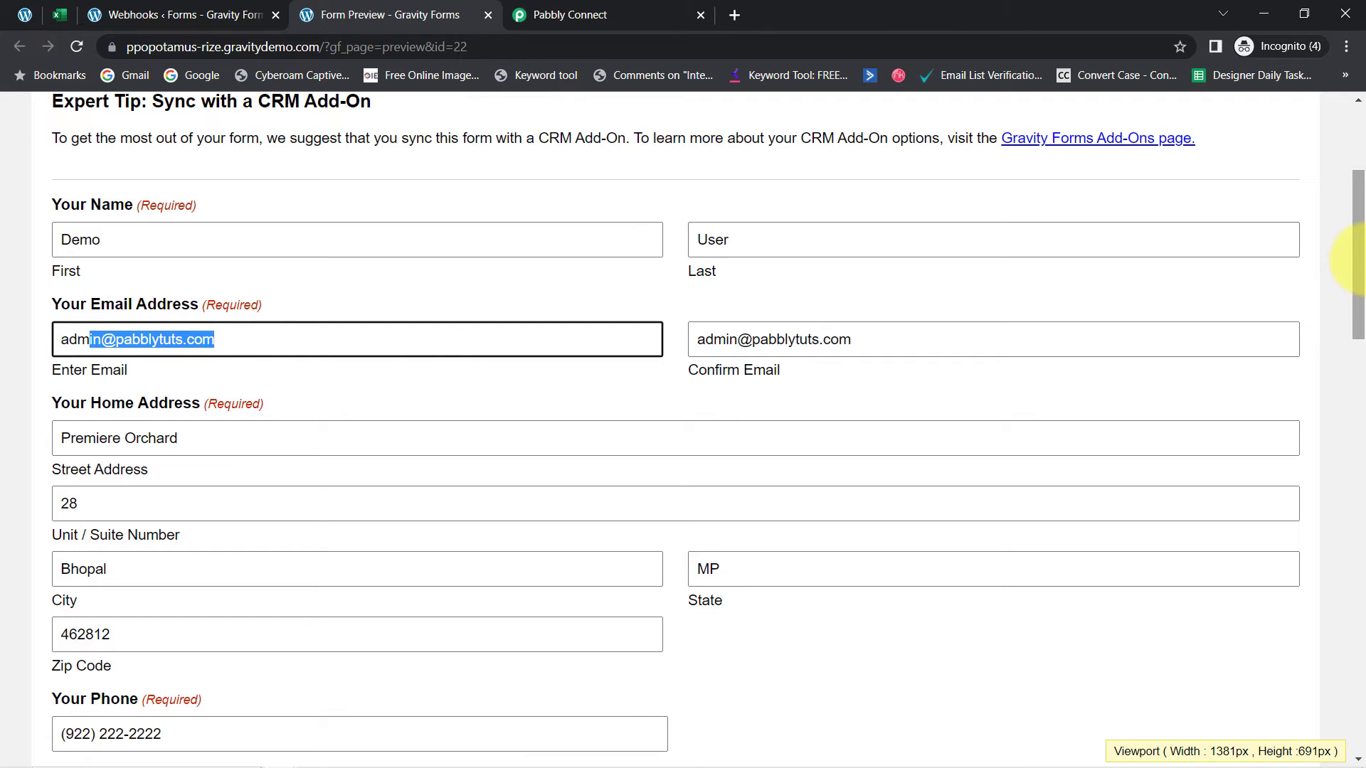
drag(1363, 254, 1328, 428)
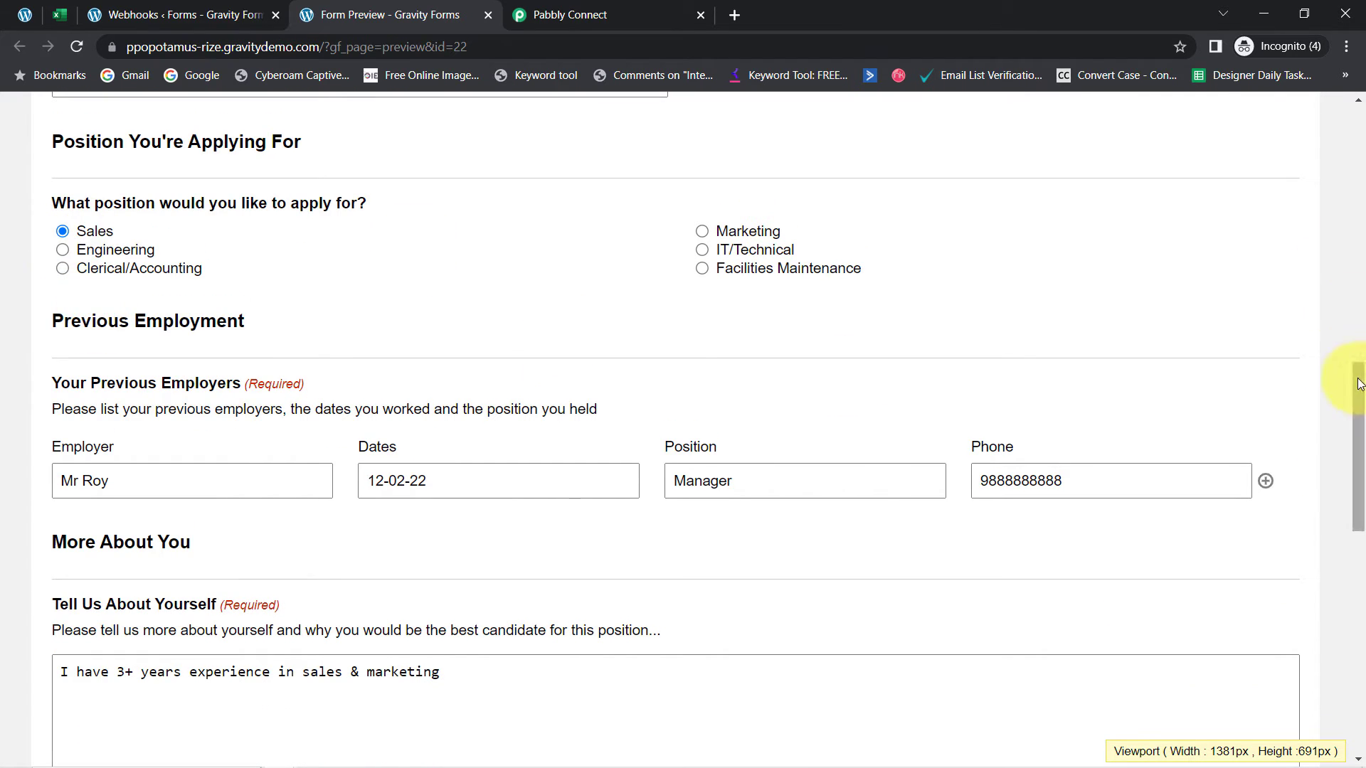
drag(1359, 385, 1335, 580)
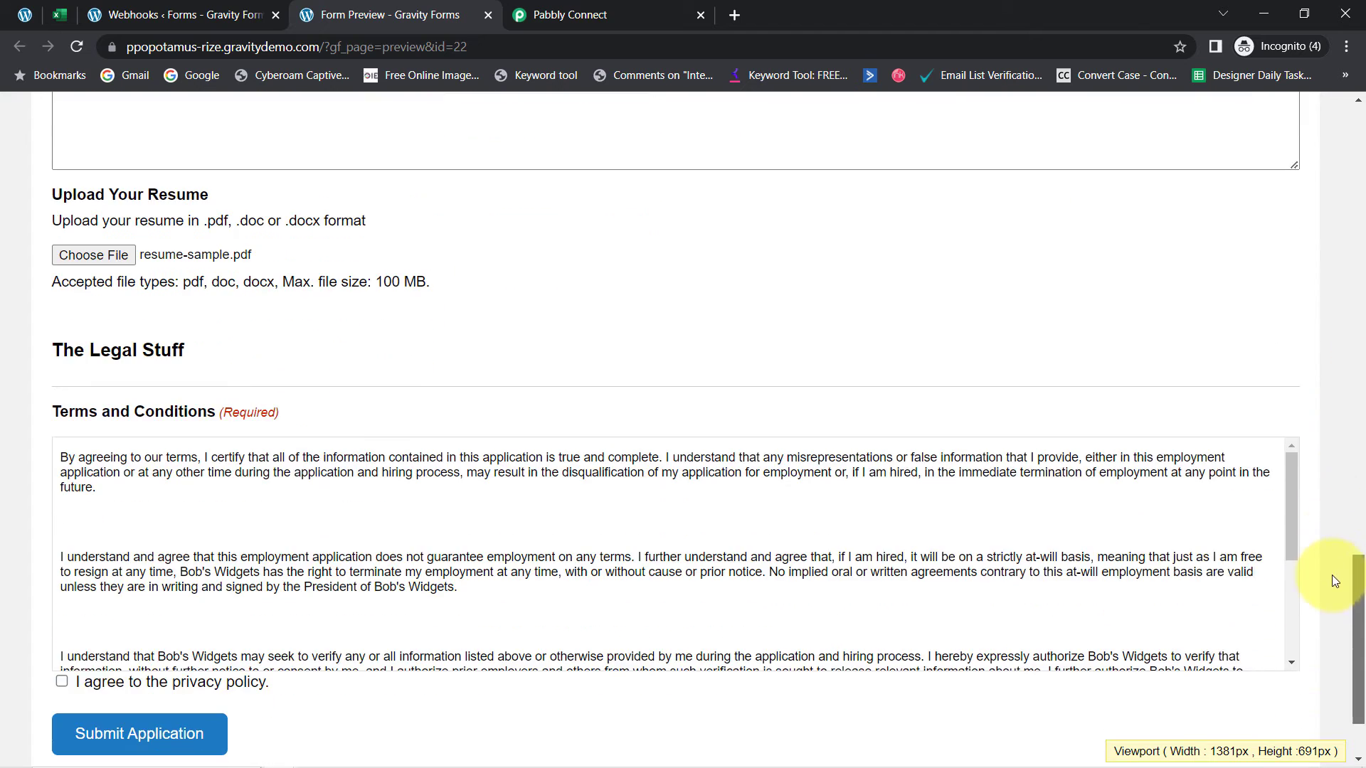
click(60, 682)
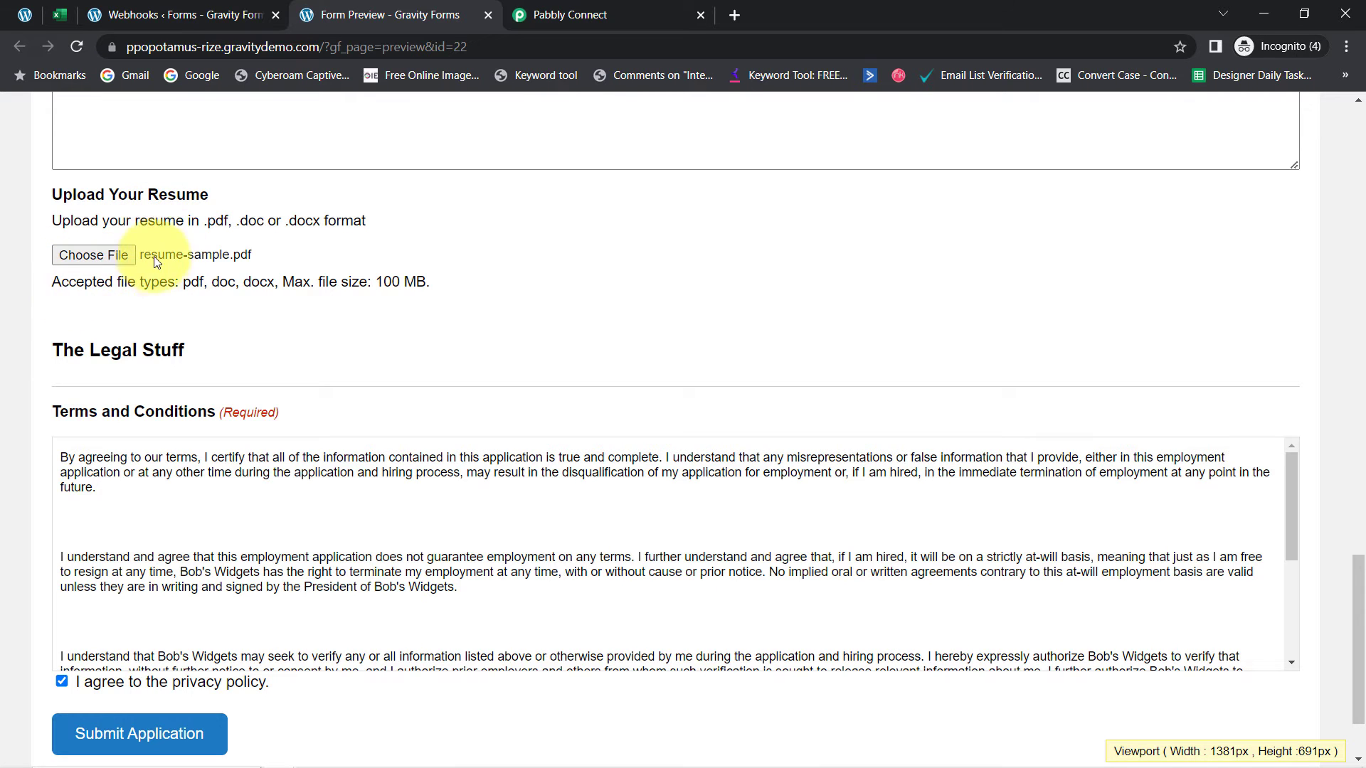
click(143, 733)
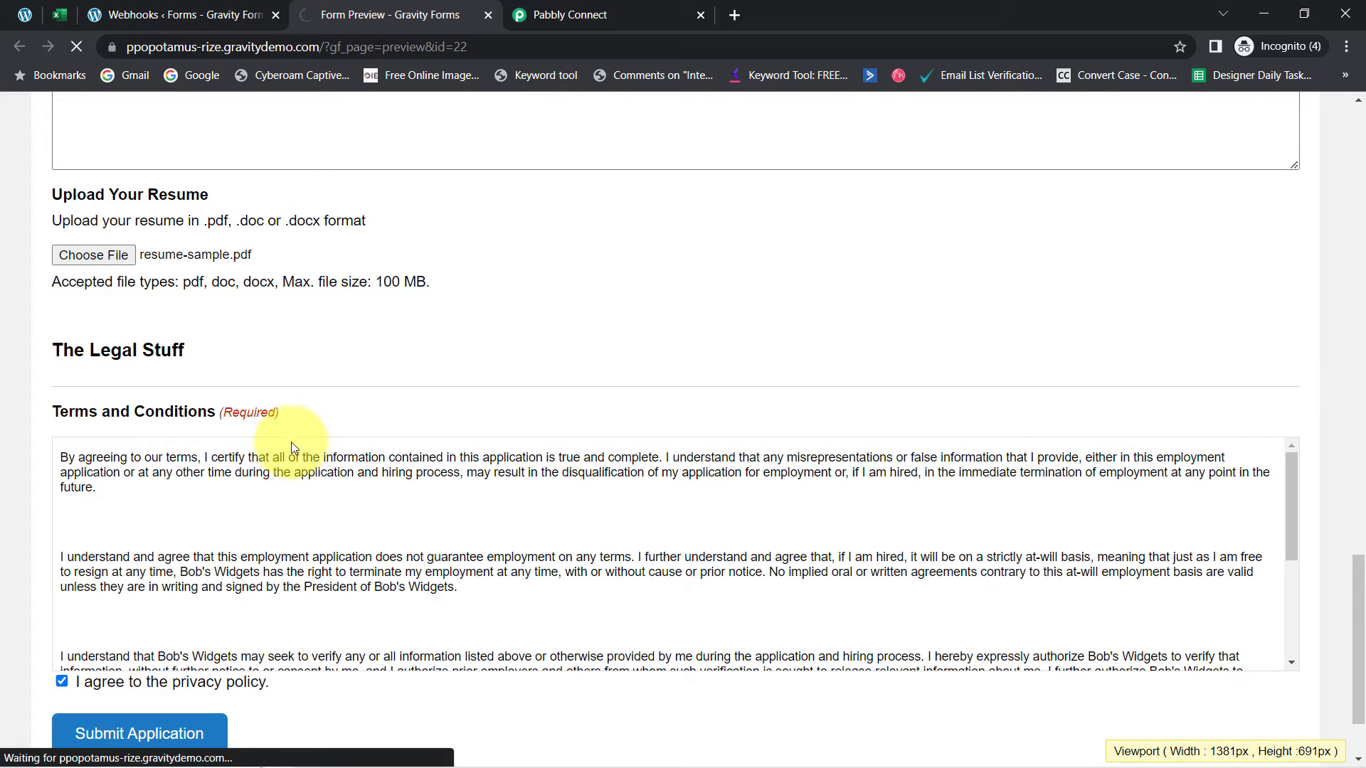
click(616, 8)
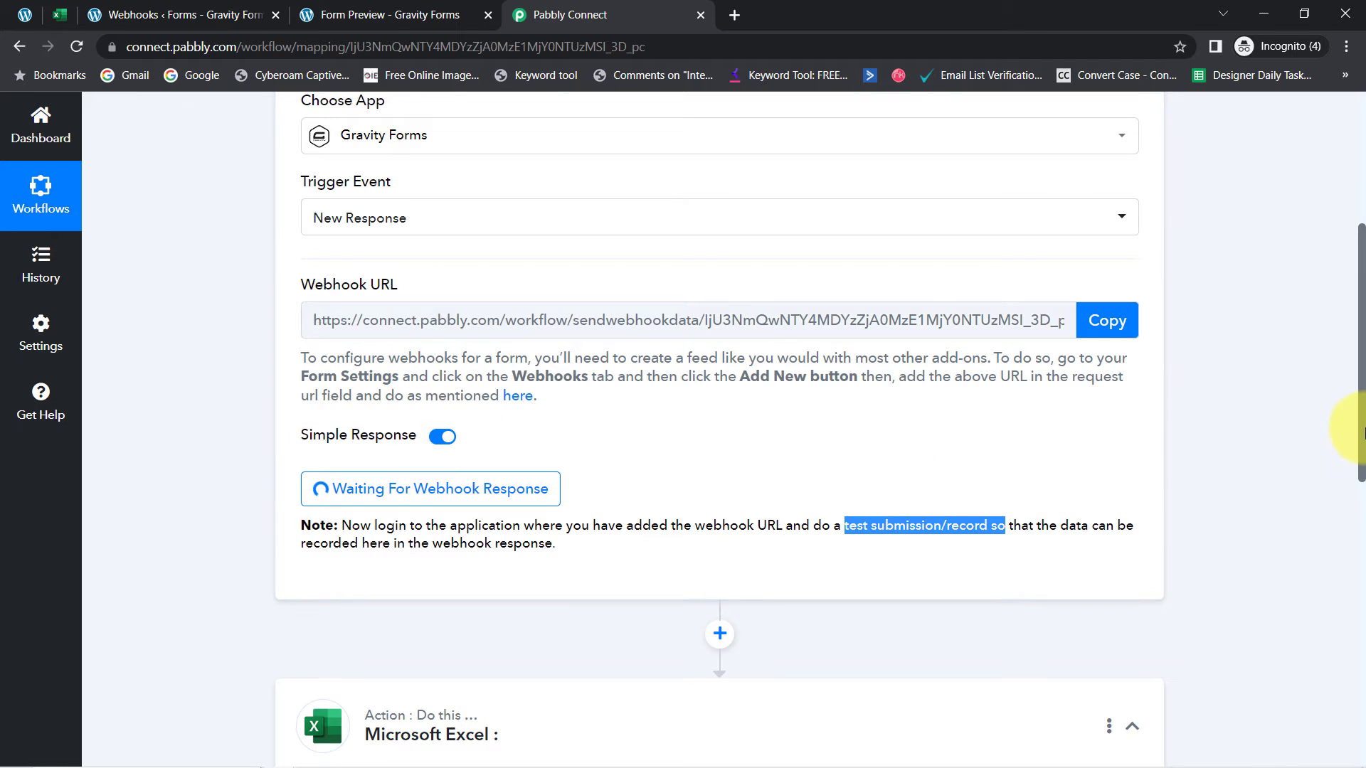
Scroll the Response Received data, checking the Mornings answer and the experience answer in field 12
scroll(1352, 398, up, 3)
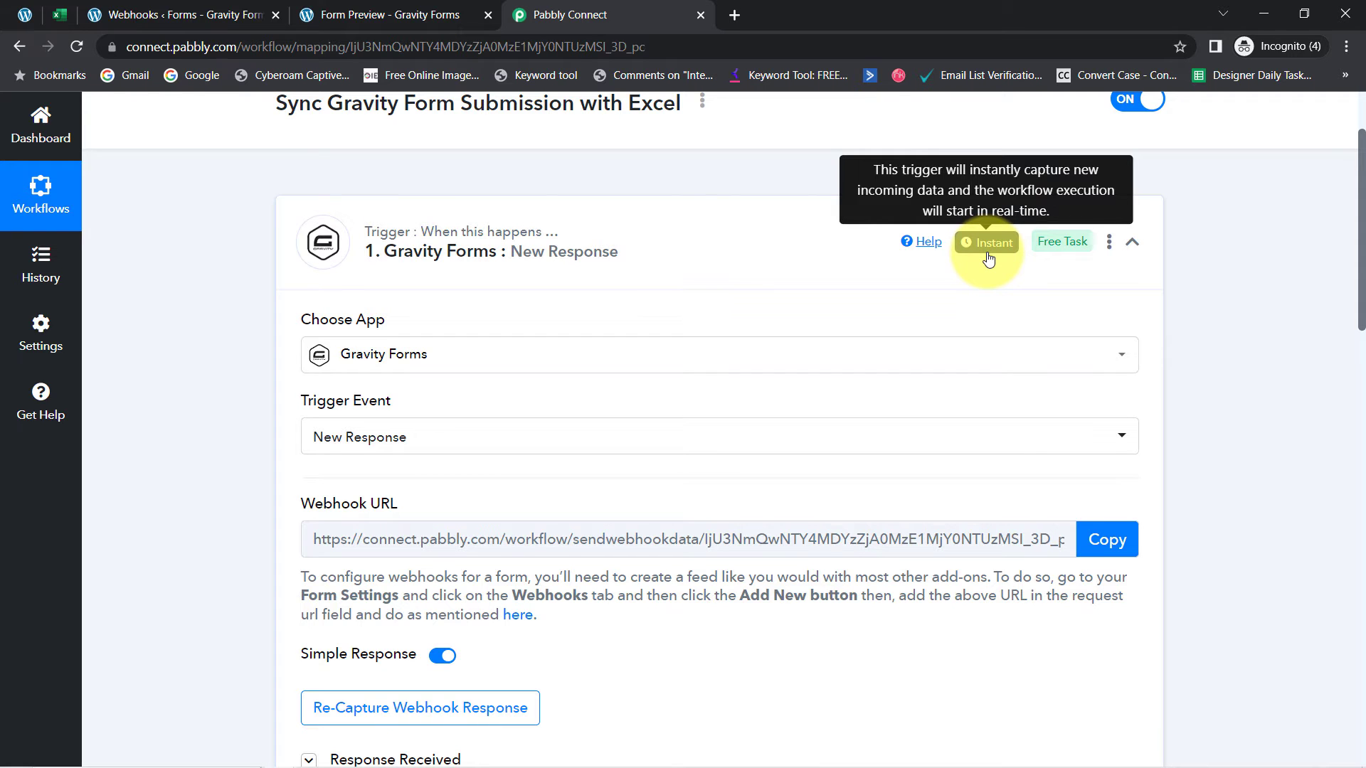
scroll(1341, 274, down, 5)
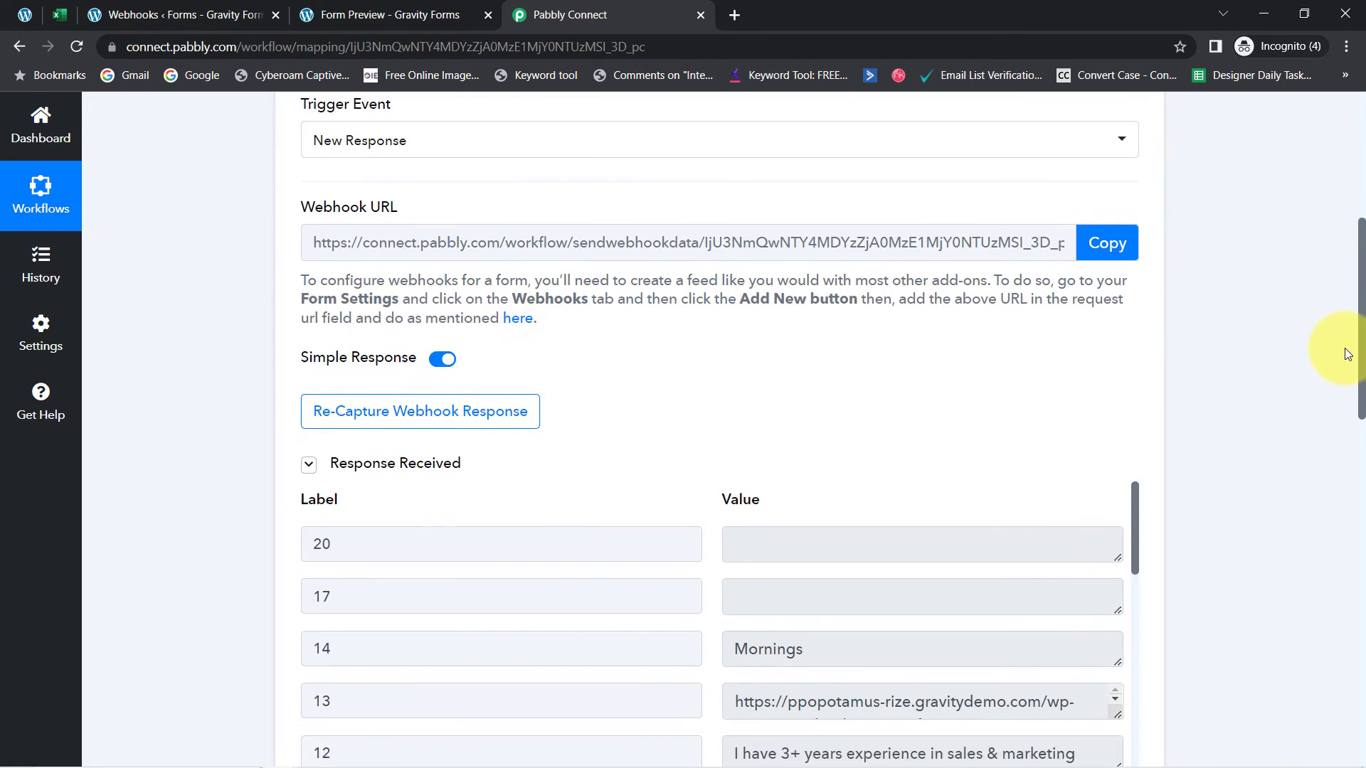
scroll(1342, 375, down, 3)
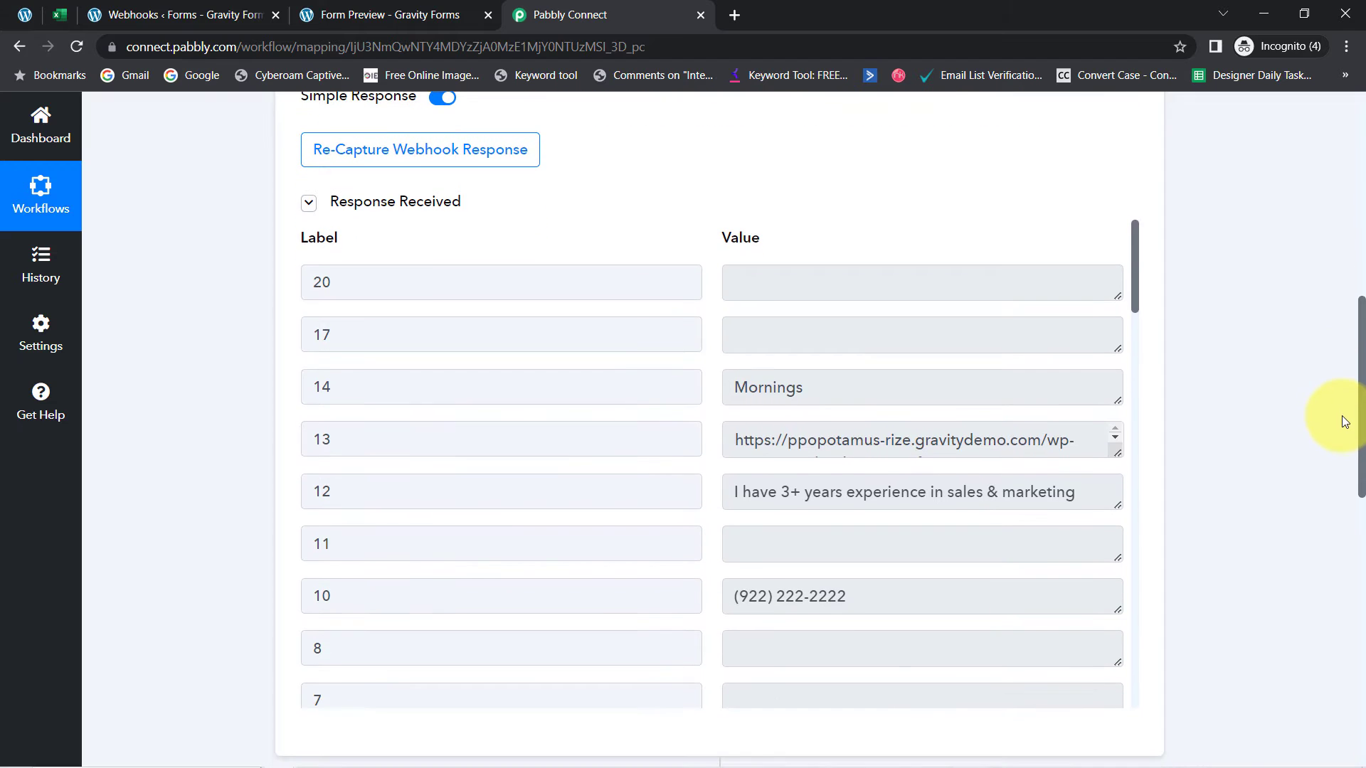
drag(1138, 237, 1135, 256)
drag(784, 288, 738, 288)
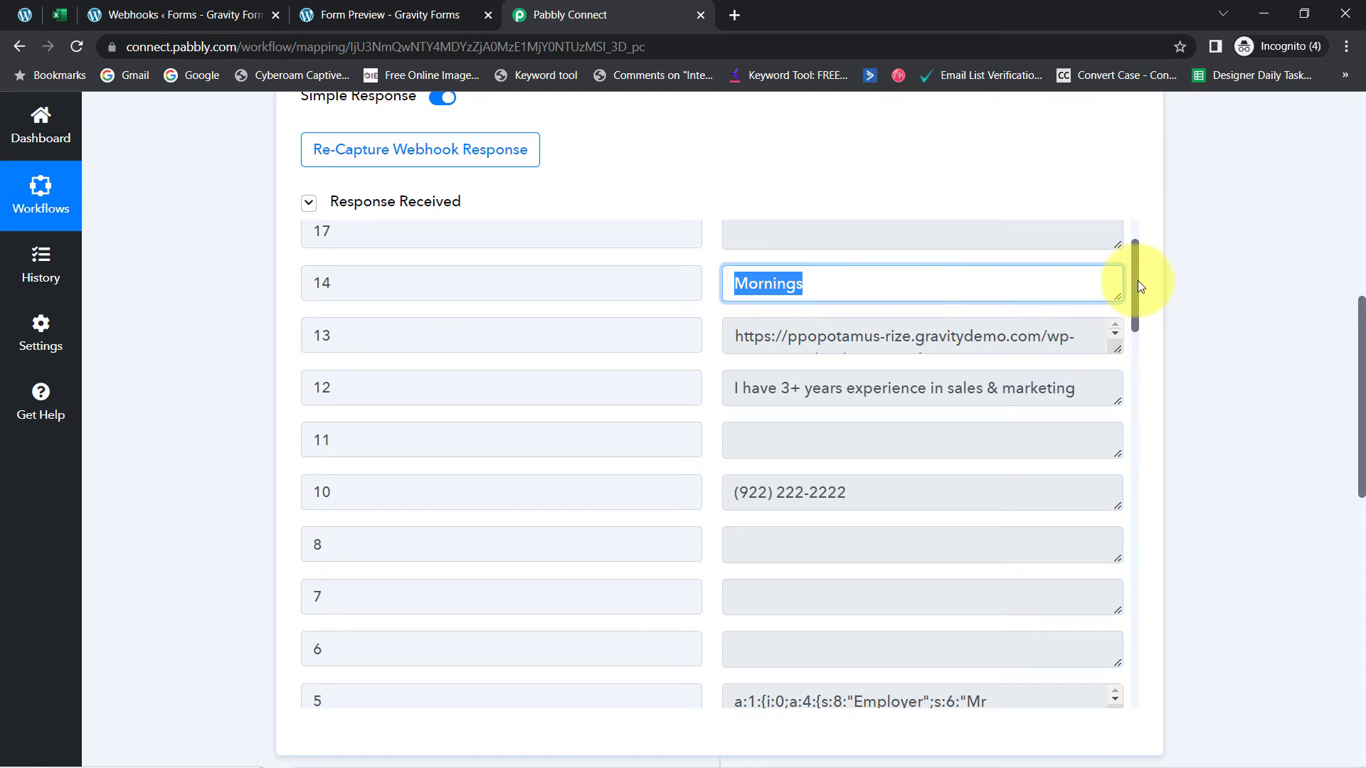
scroll(1137, 284, down, 1)
drag(1118, 349, 780, 349)
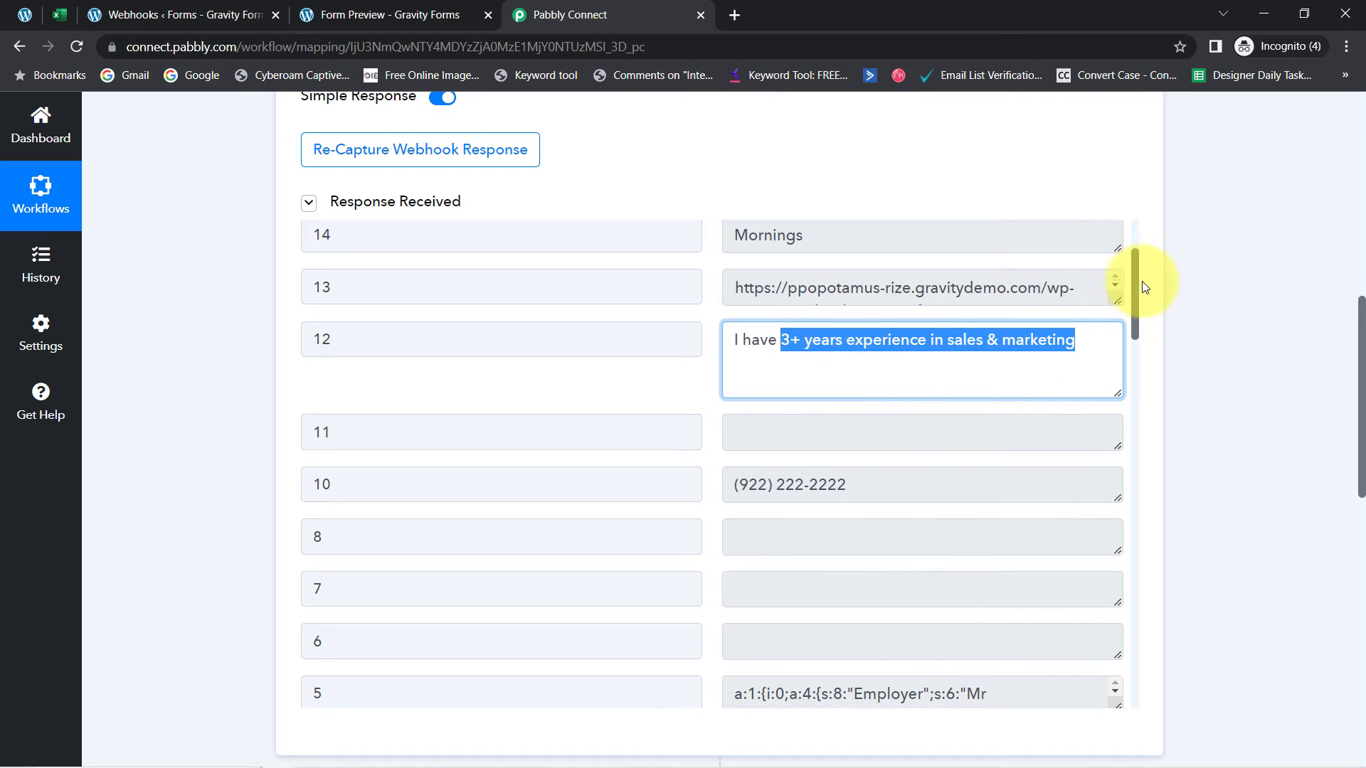
Check the captured privacy agreement, state MP, city Bhopal, and first and last name values
drag(1134, 283, 1099, 598)
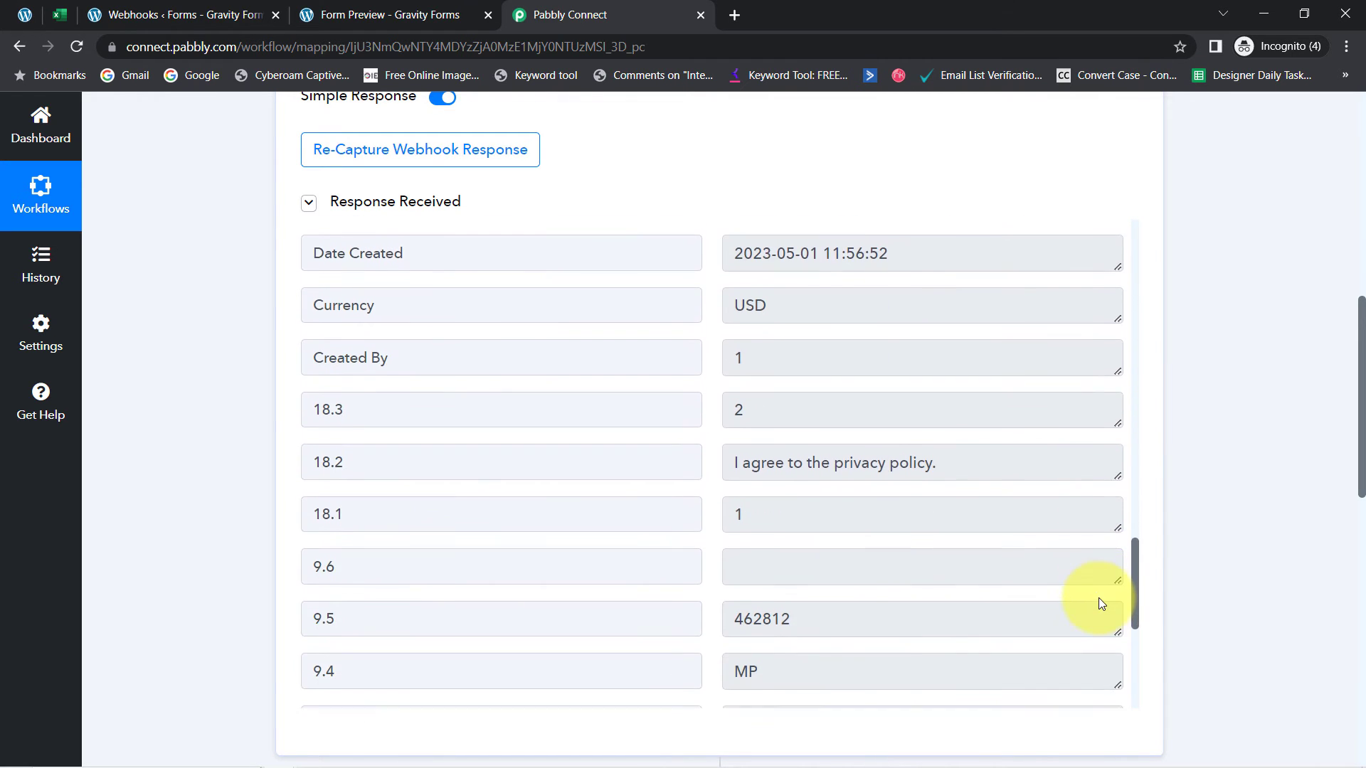
drag(936, 471, 707, 459)
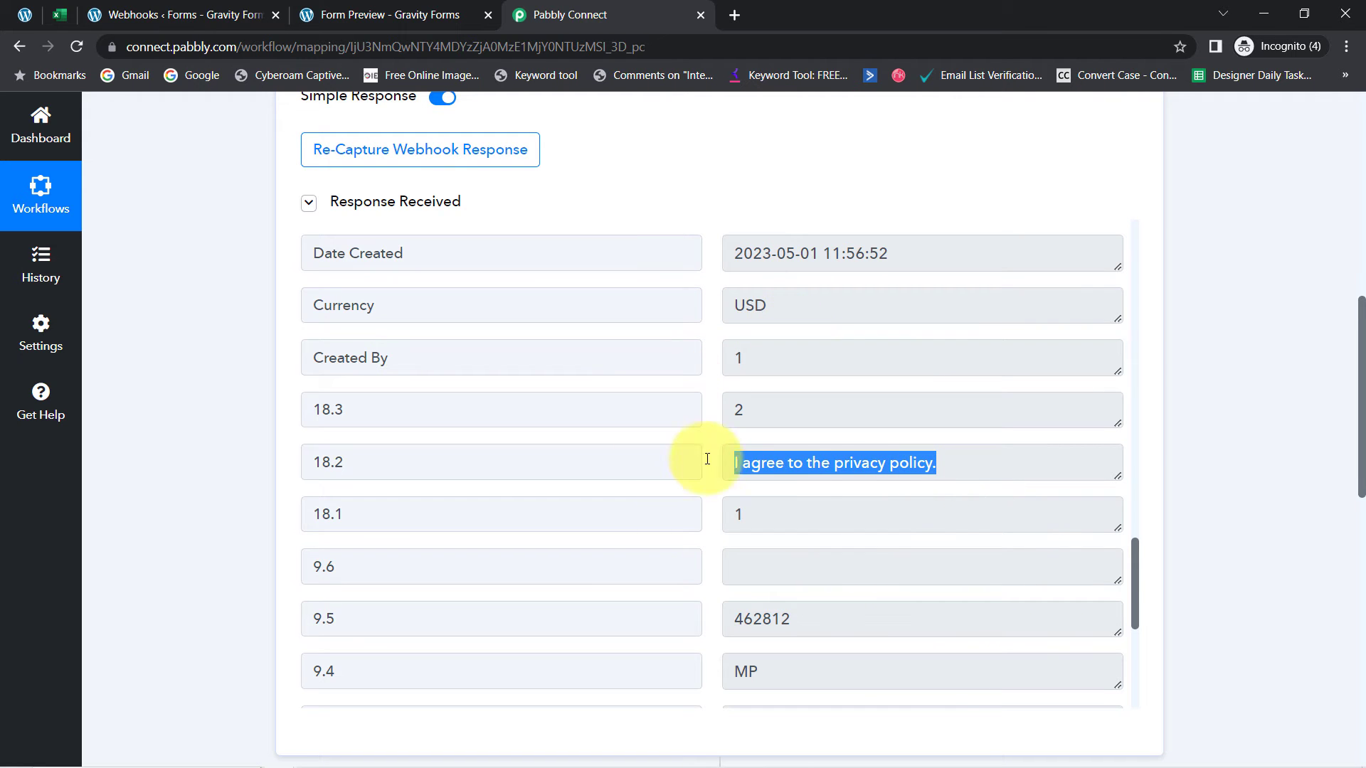
drag(1134, 559, 1120, 655)
double_click(748, 240)
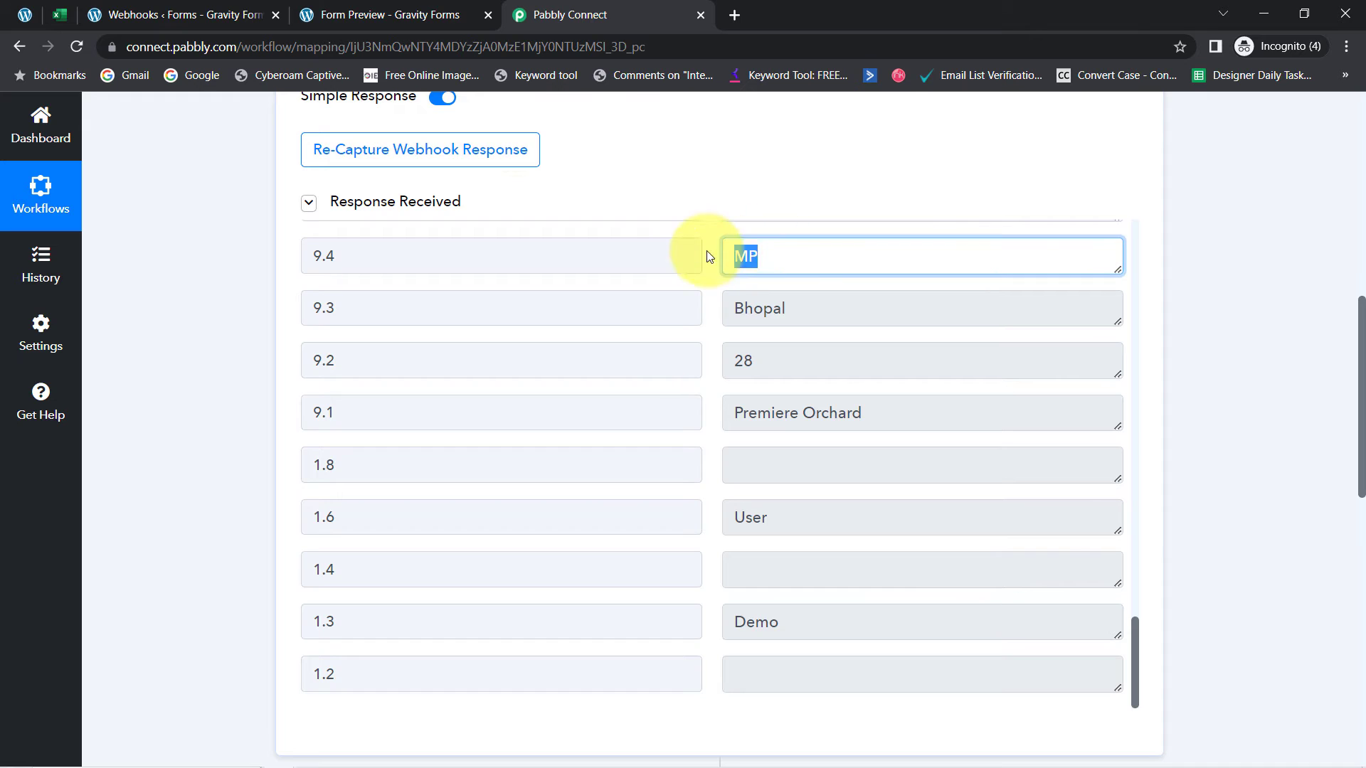
drag(811, 305, 733, 306)
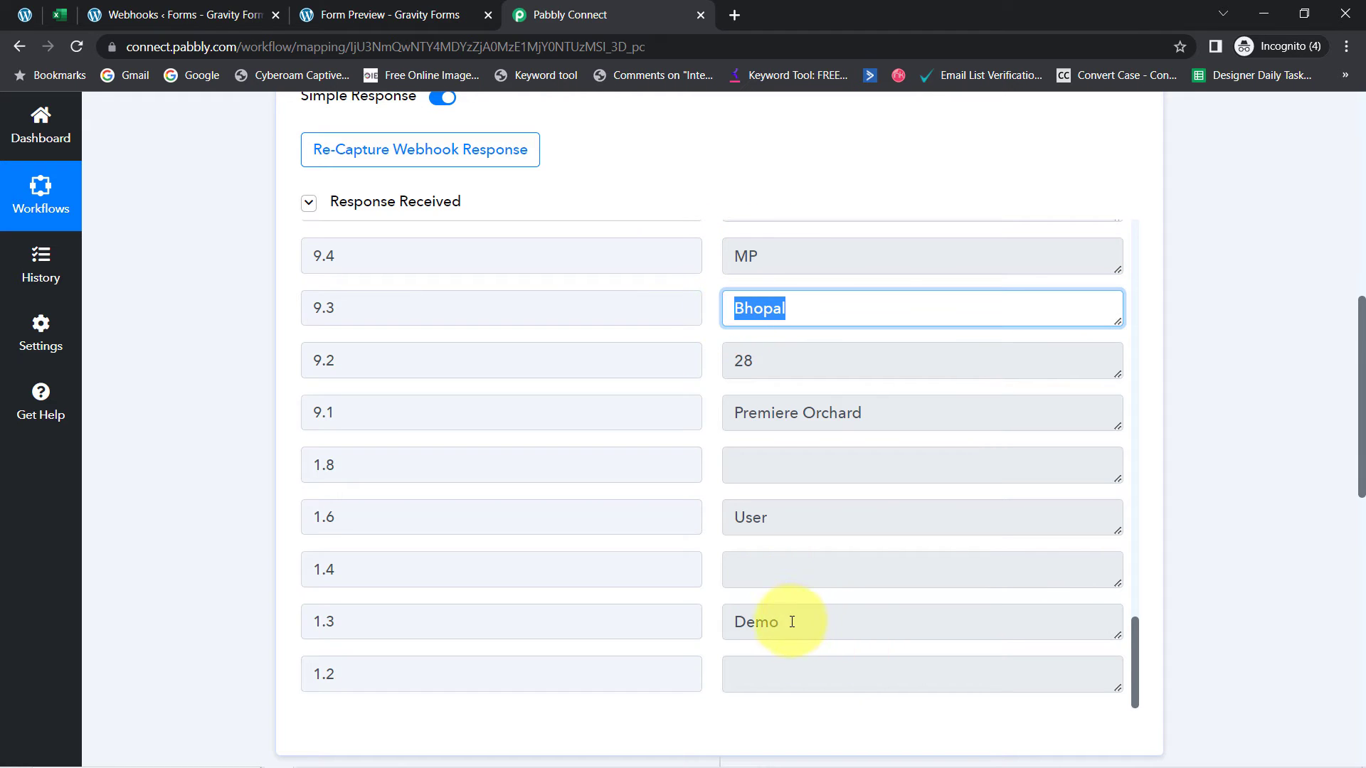
drag(792, 622, 736, 585)
double_click(744, 514)
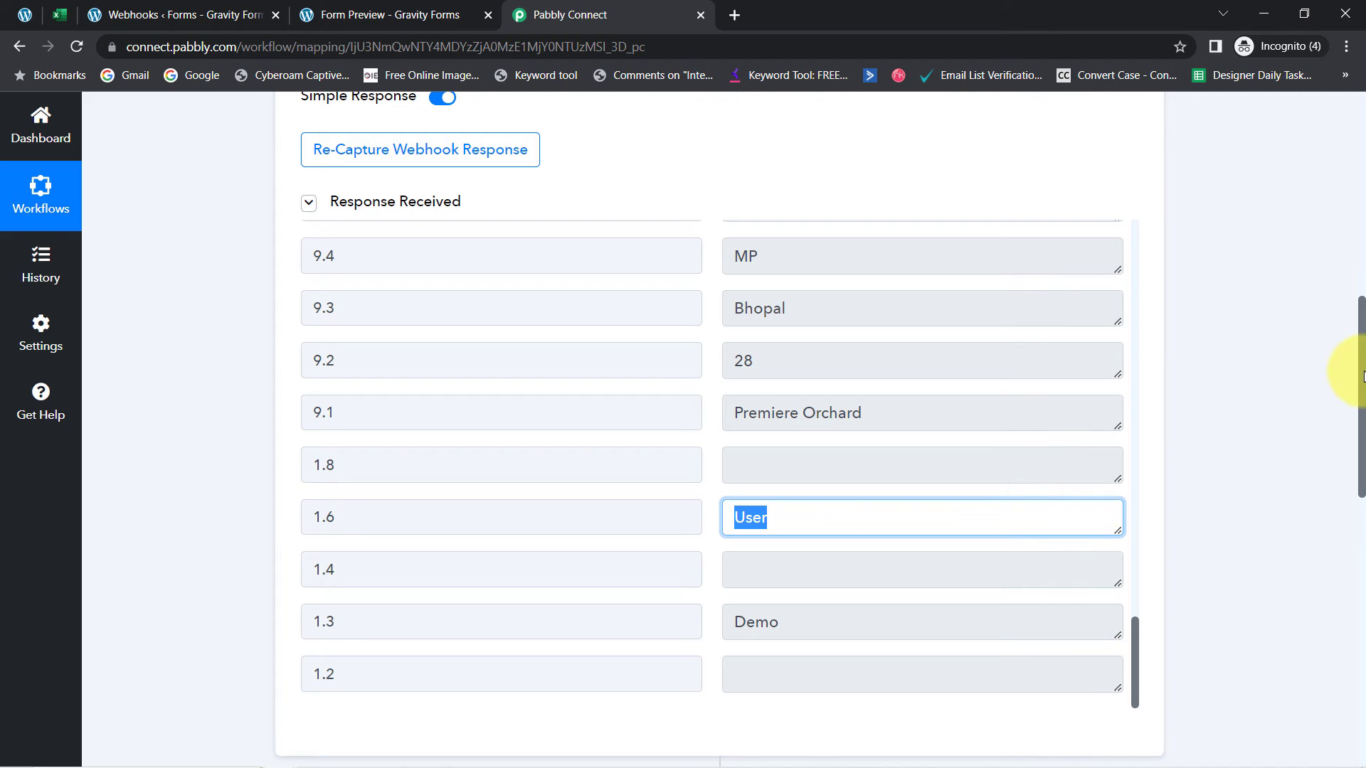
drag(1364, 377, 1329, 599)
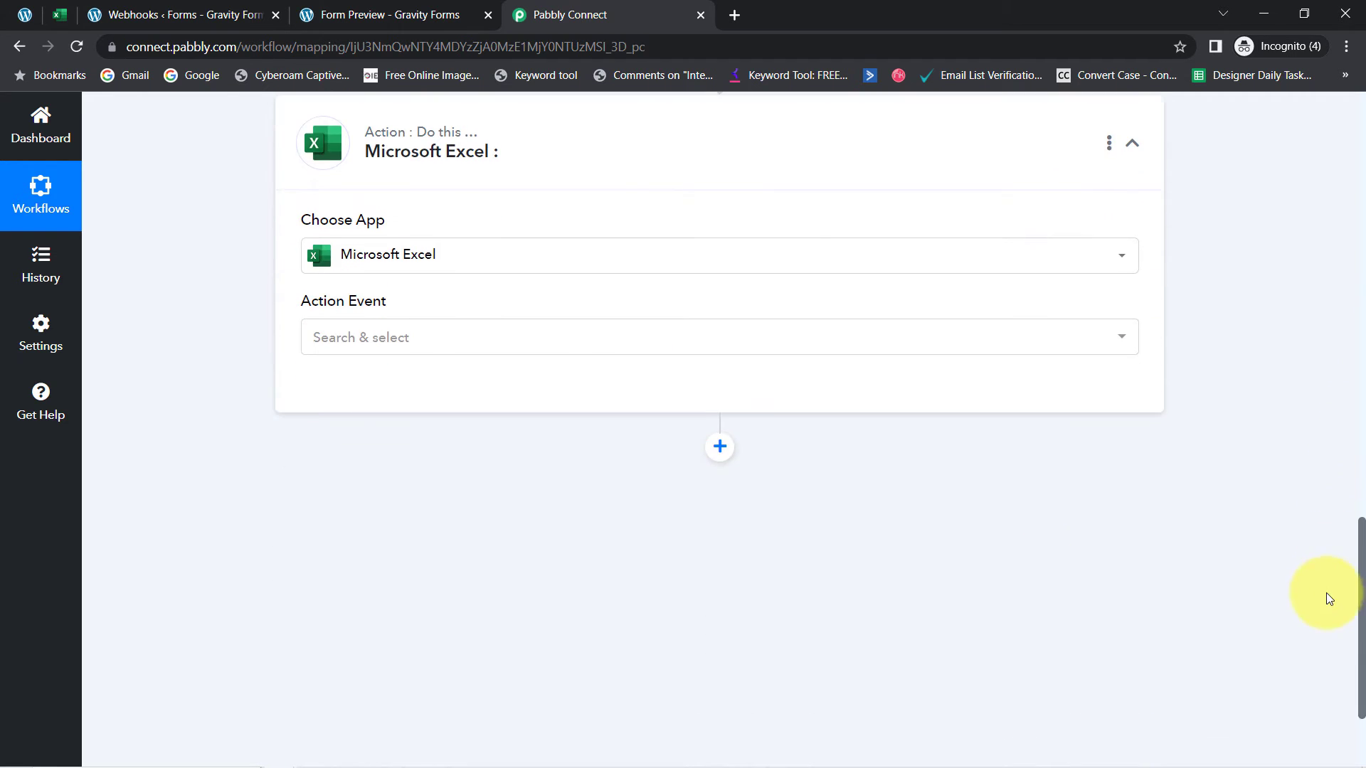
Set the Excel action event to Add Row To Worksheet and try a new Microsoft Excel connection
click(345, 337)
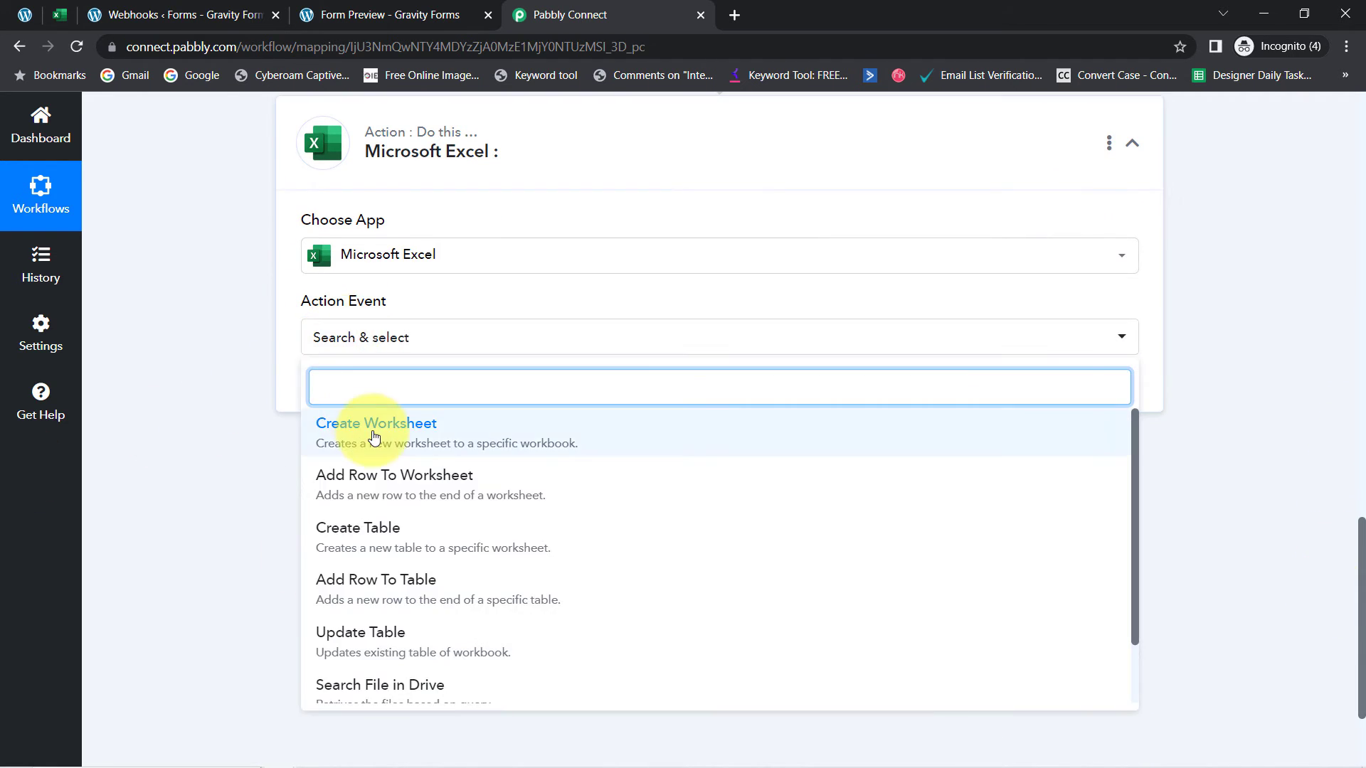
click(363, 487)
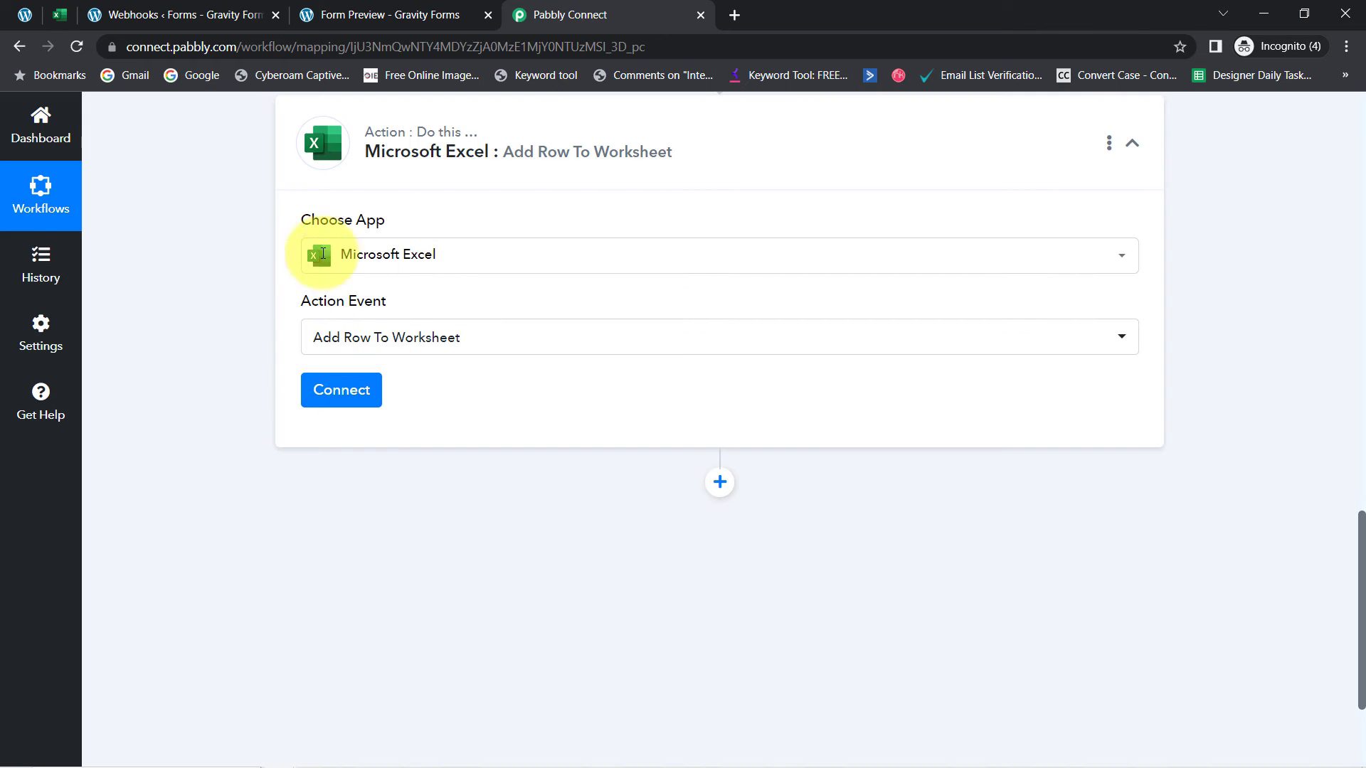
click(326, 409)
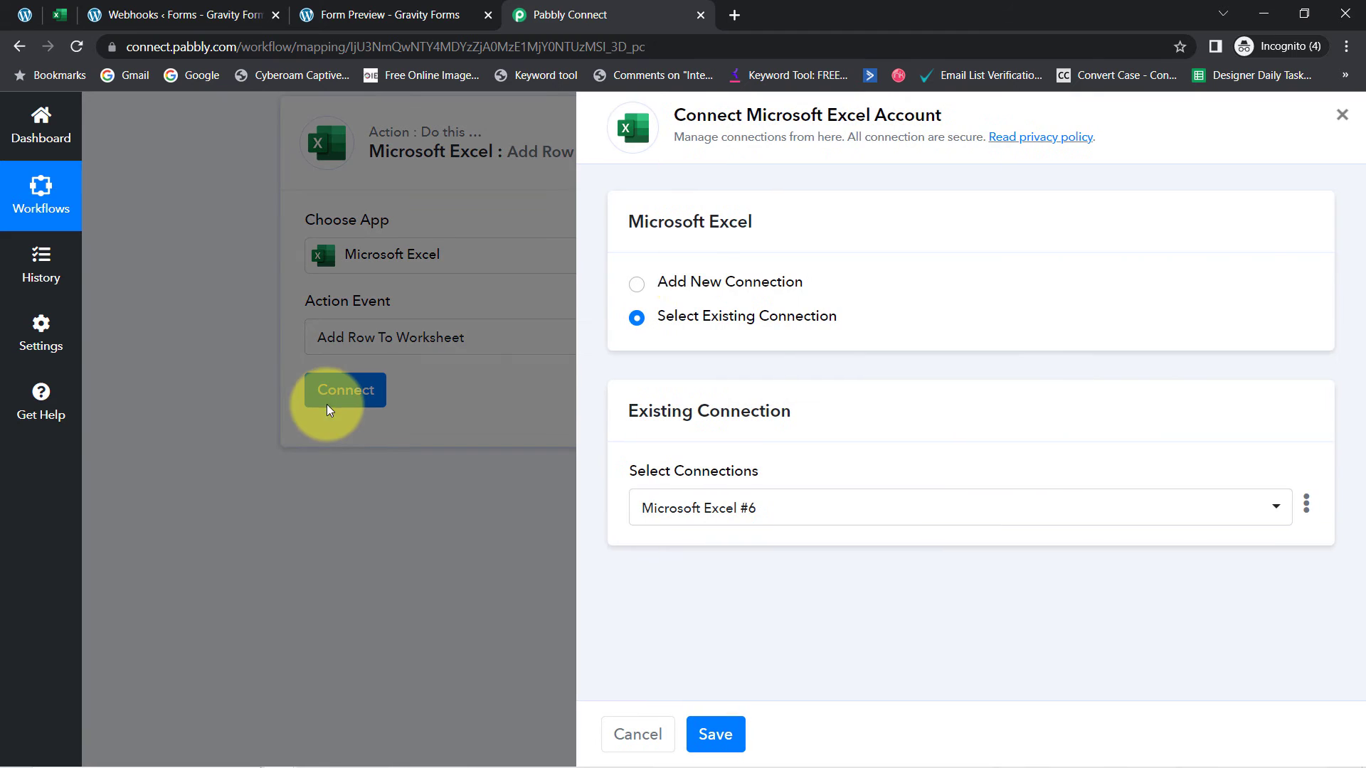
click(706, 287)
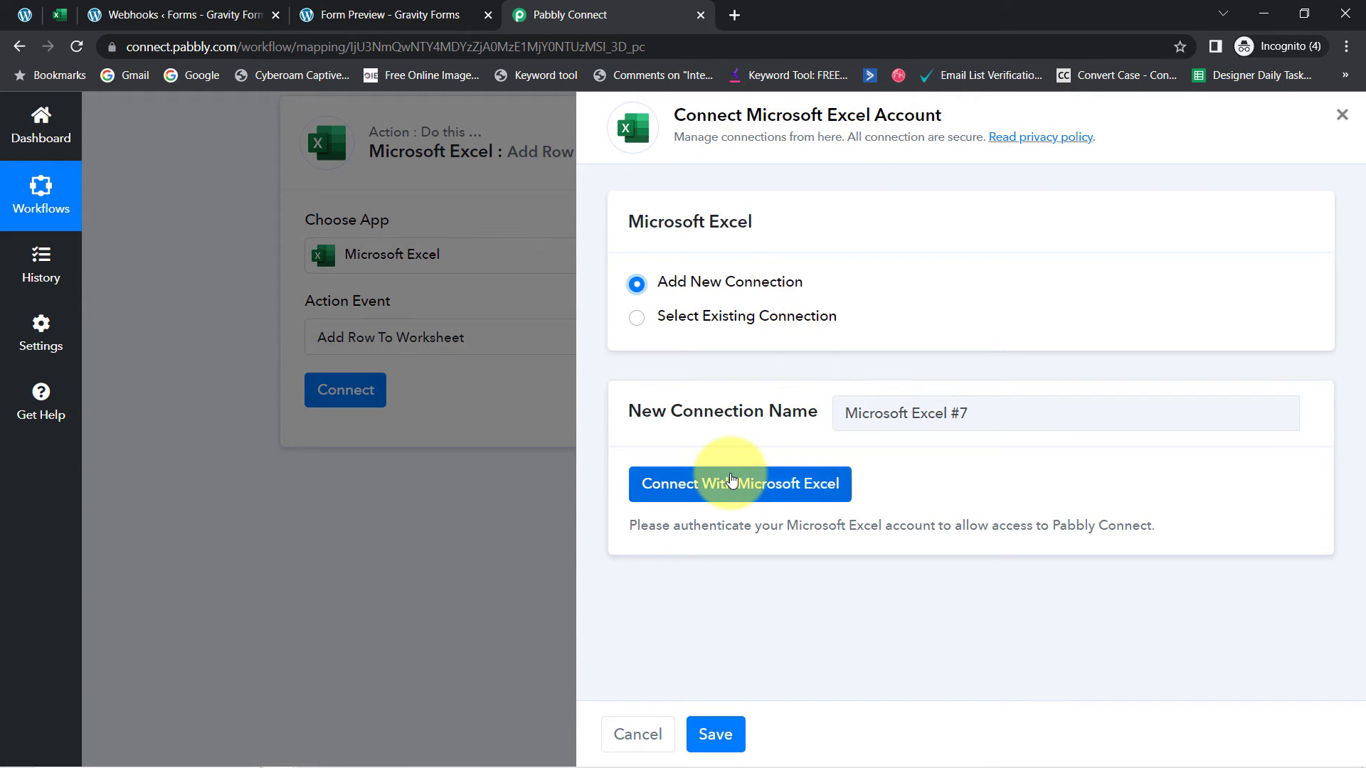
click(732, 481)
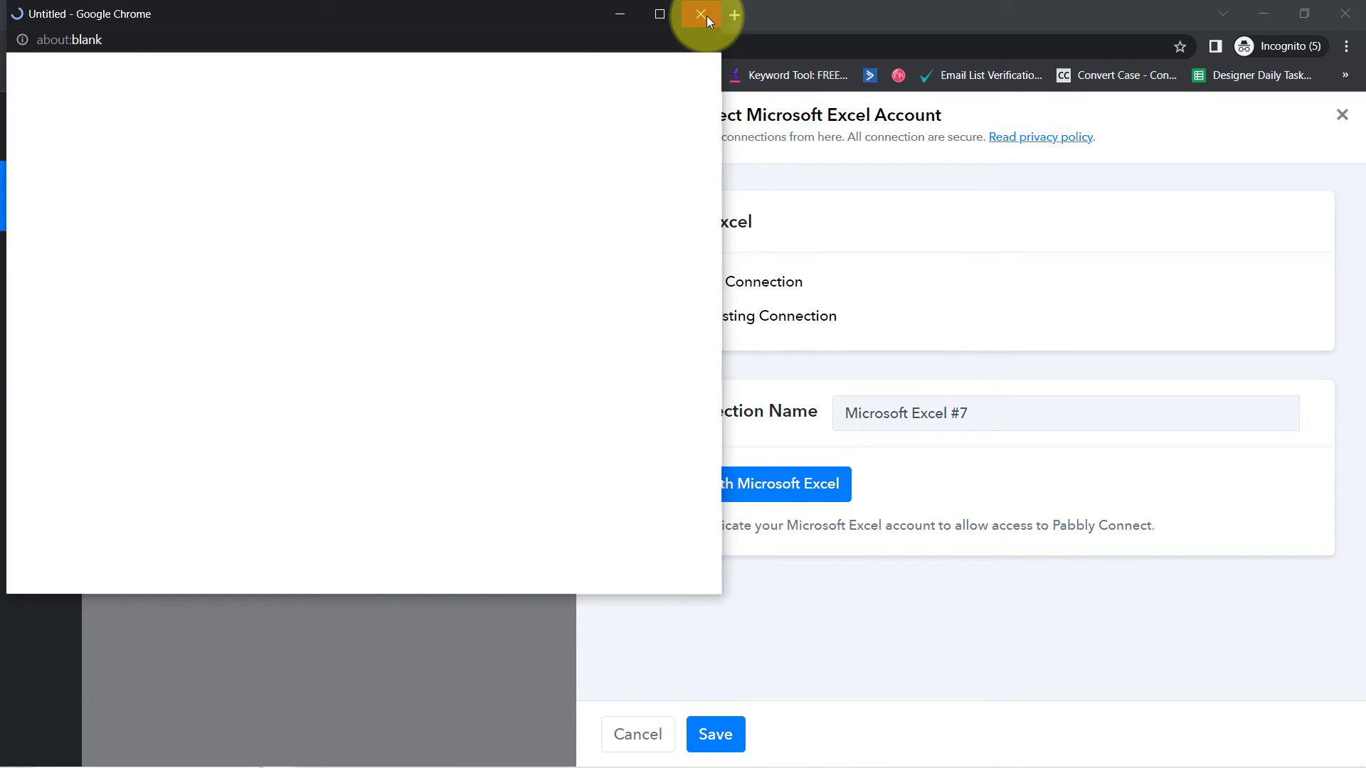
click(701, 14)
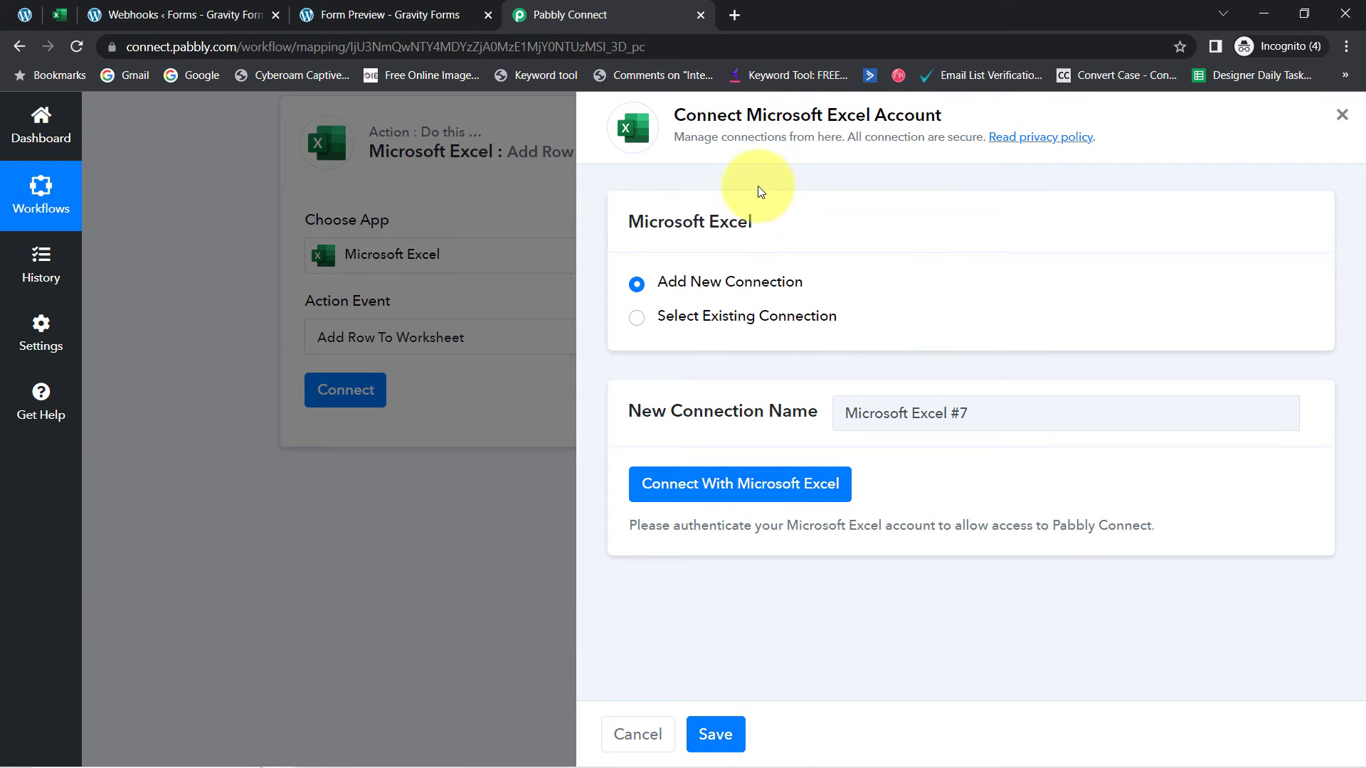
Use the existing Microsoft Excel #6 connection instead and save it
click(703, 321)
click(693, 285)
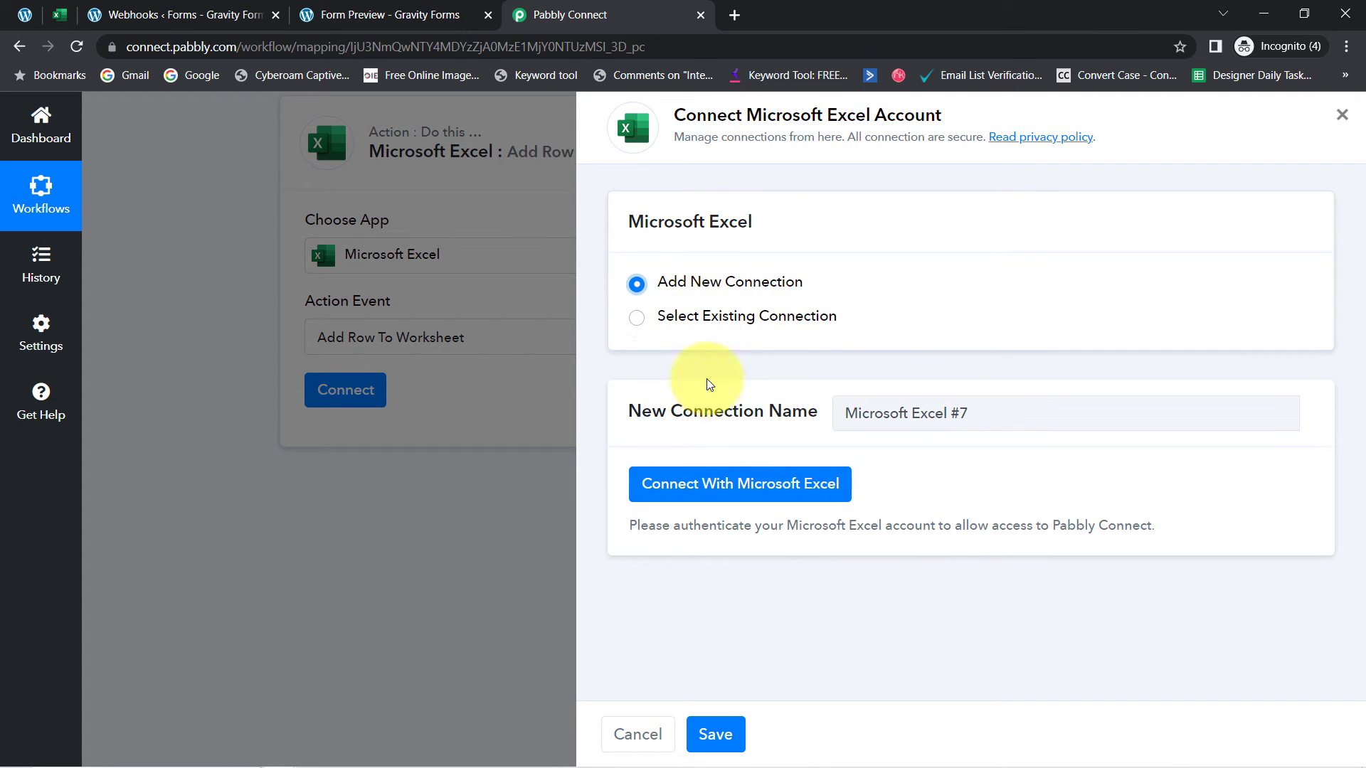
click(707, 482)
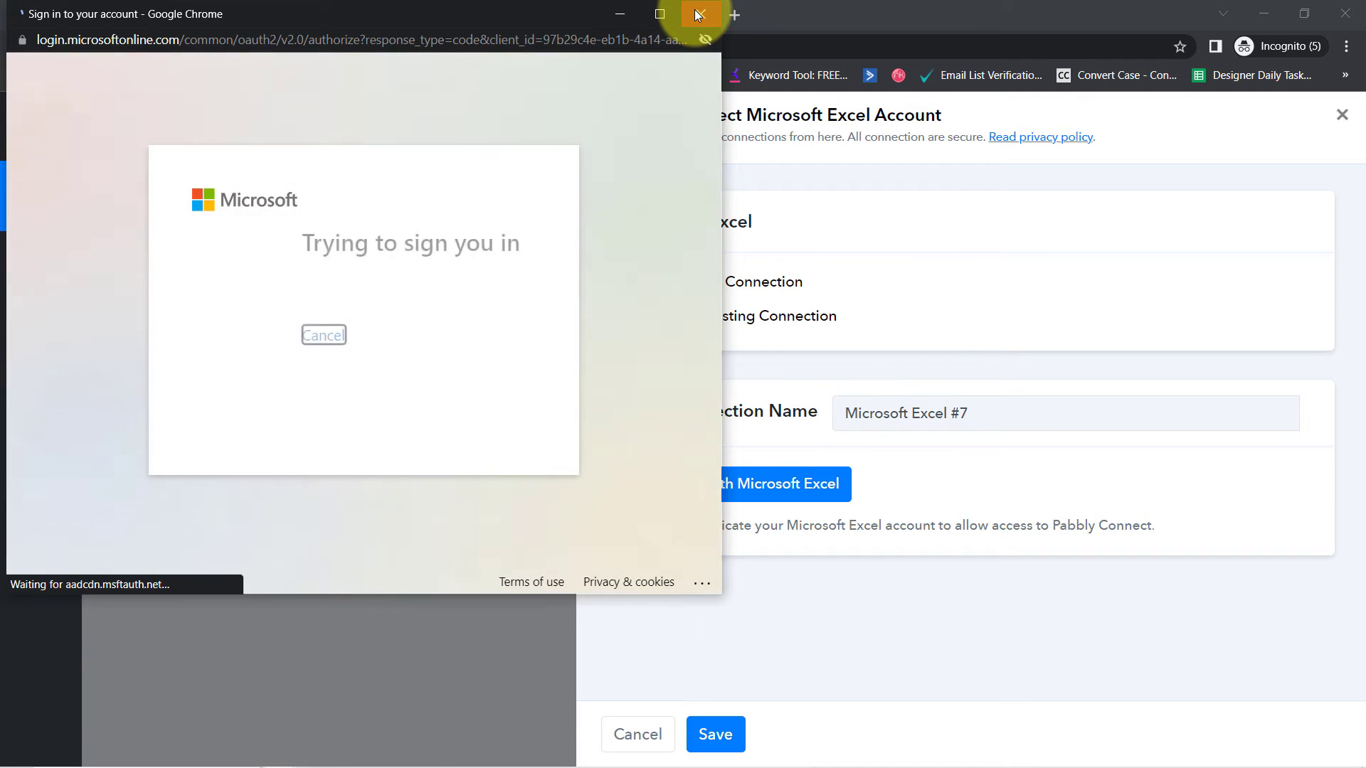
click(697, 13)
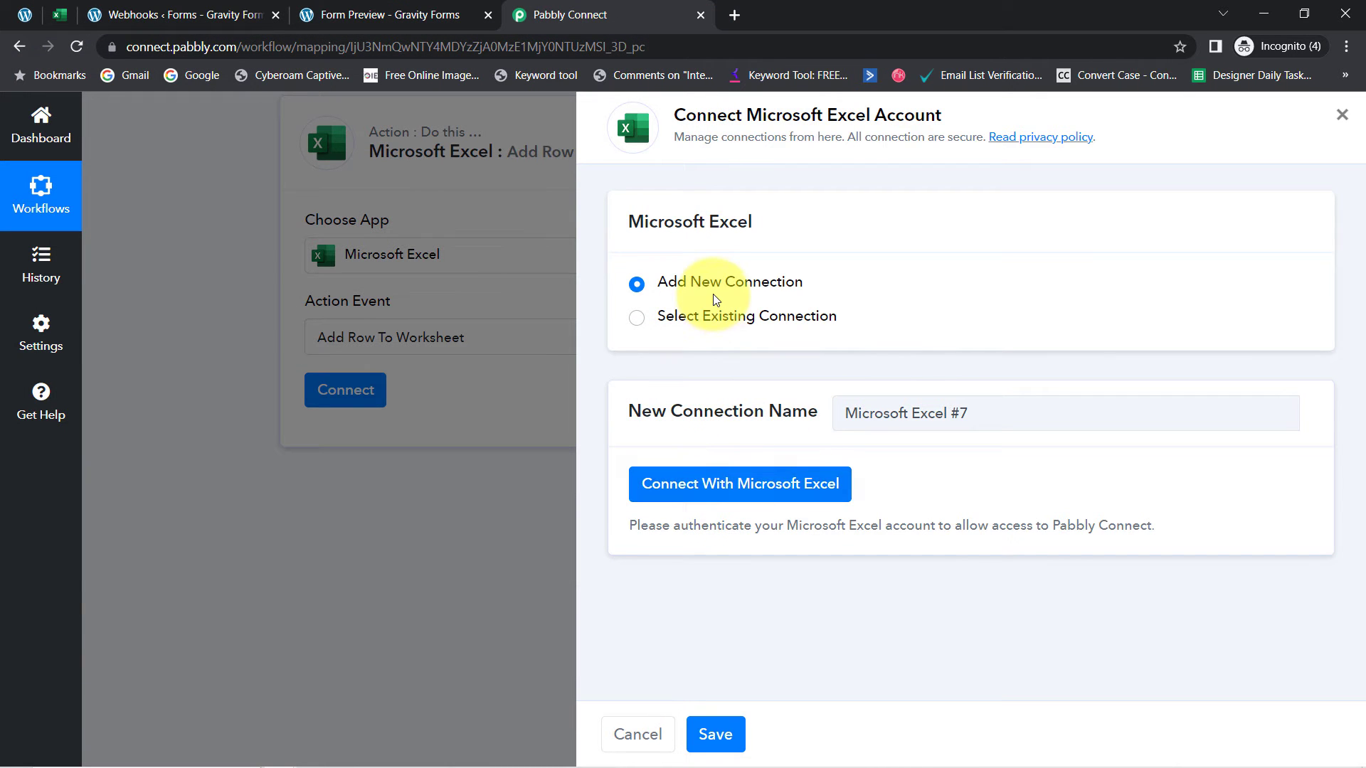
click(712, 320)
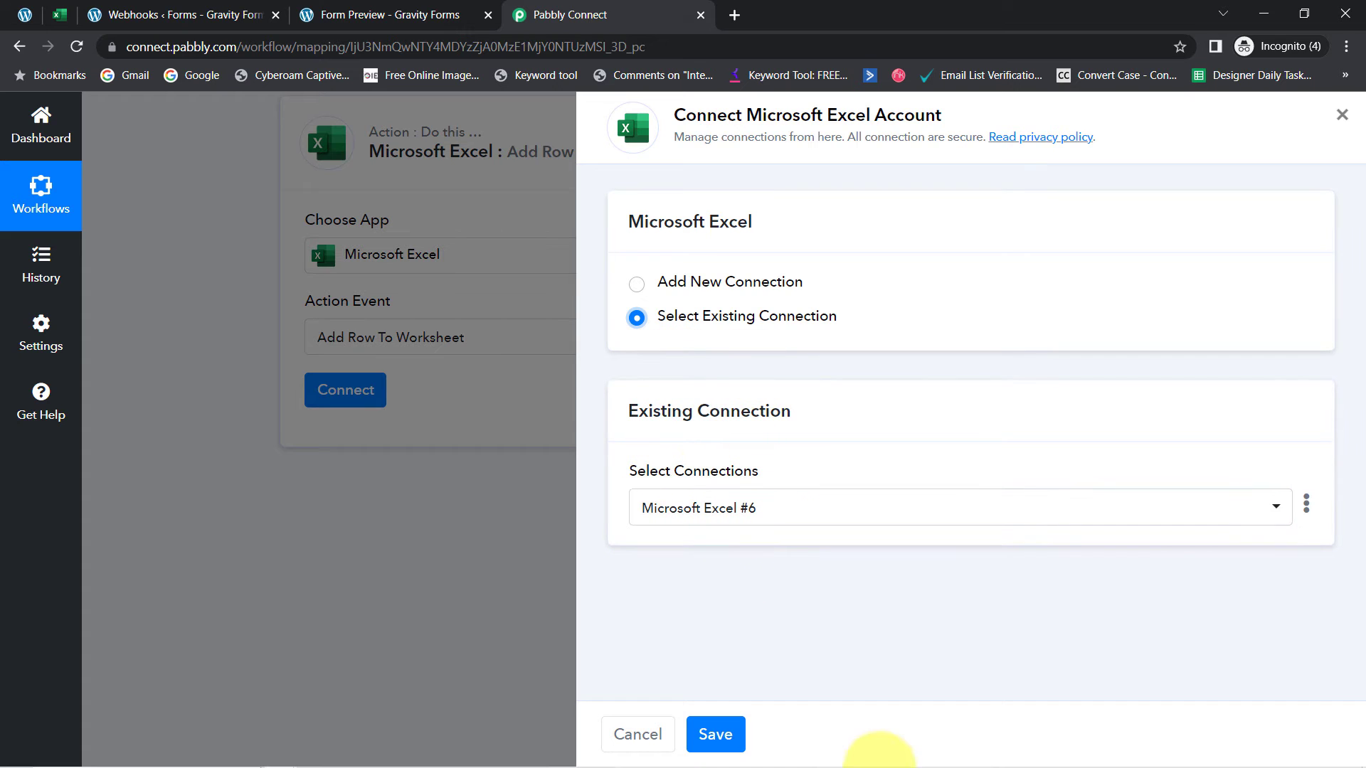
click(715, 734)
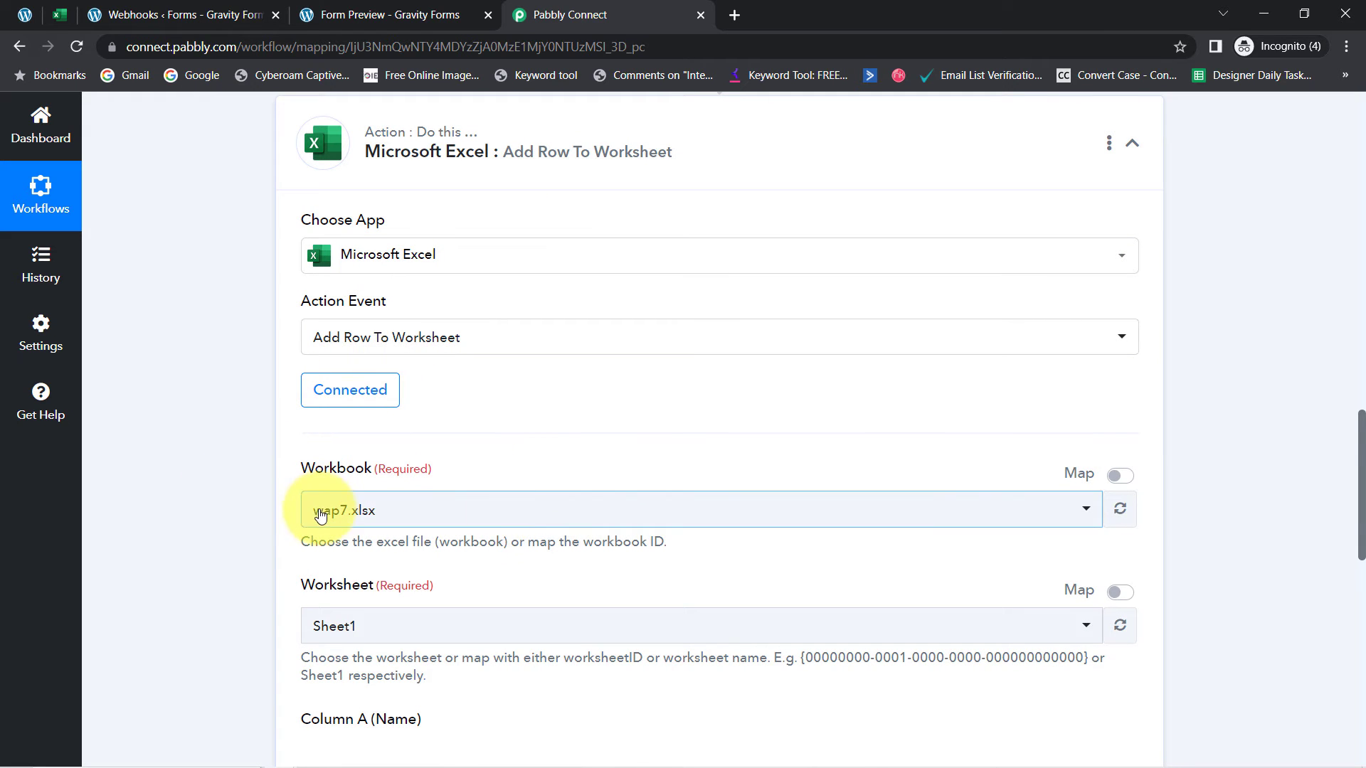
Choose Form Submissions.xlsx as the action's workbook after checking the sheet in Excel
drag(1355, 459, 1359, 517)
click(346, 227)
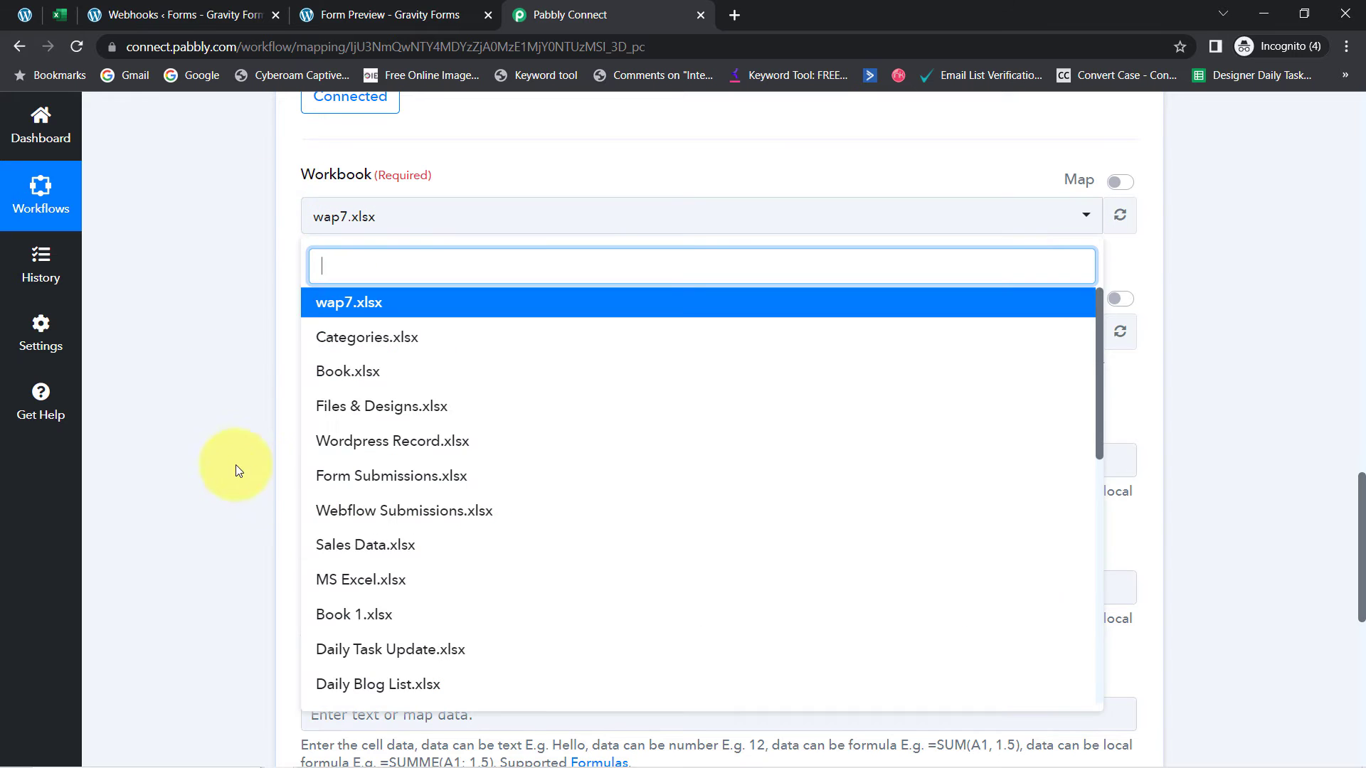
click(241, 309)
click(61, 17)
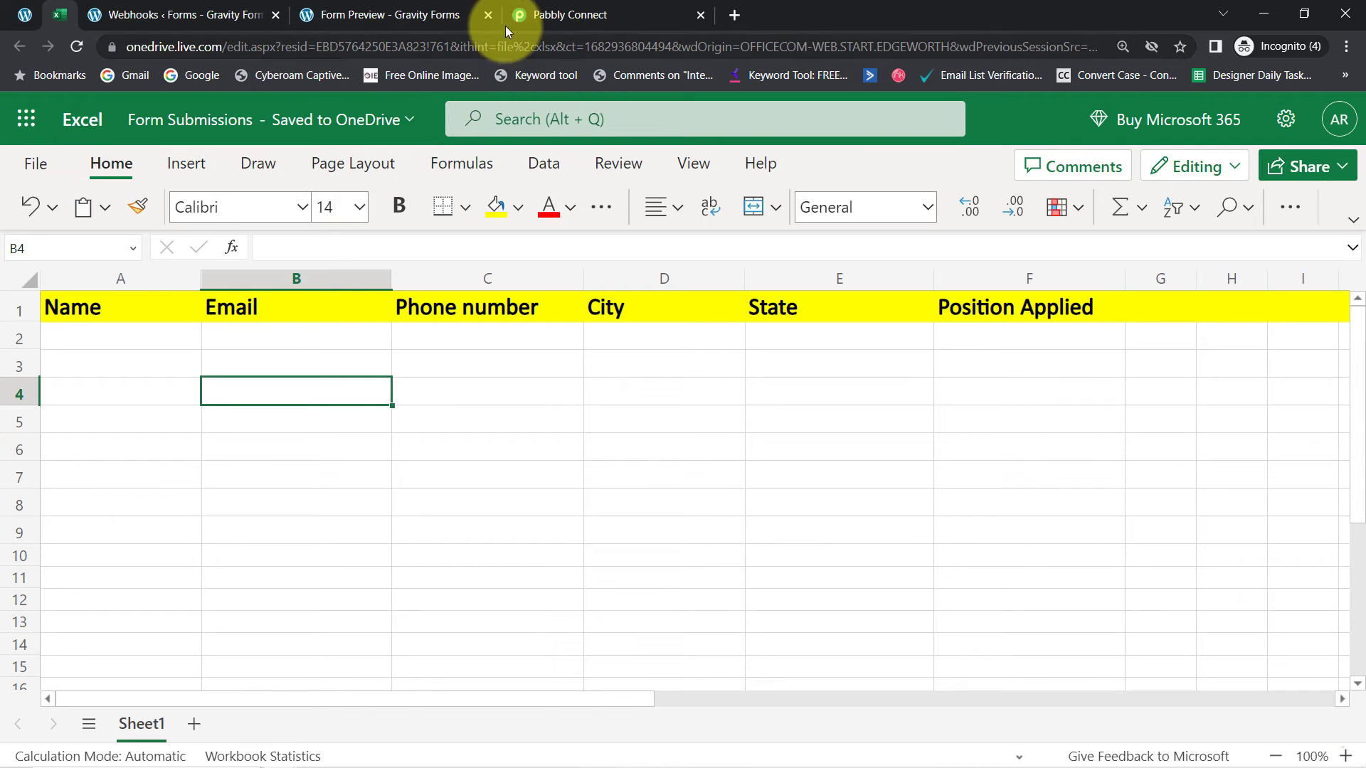
click(526, 16)
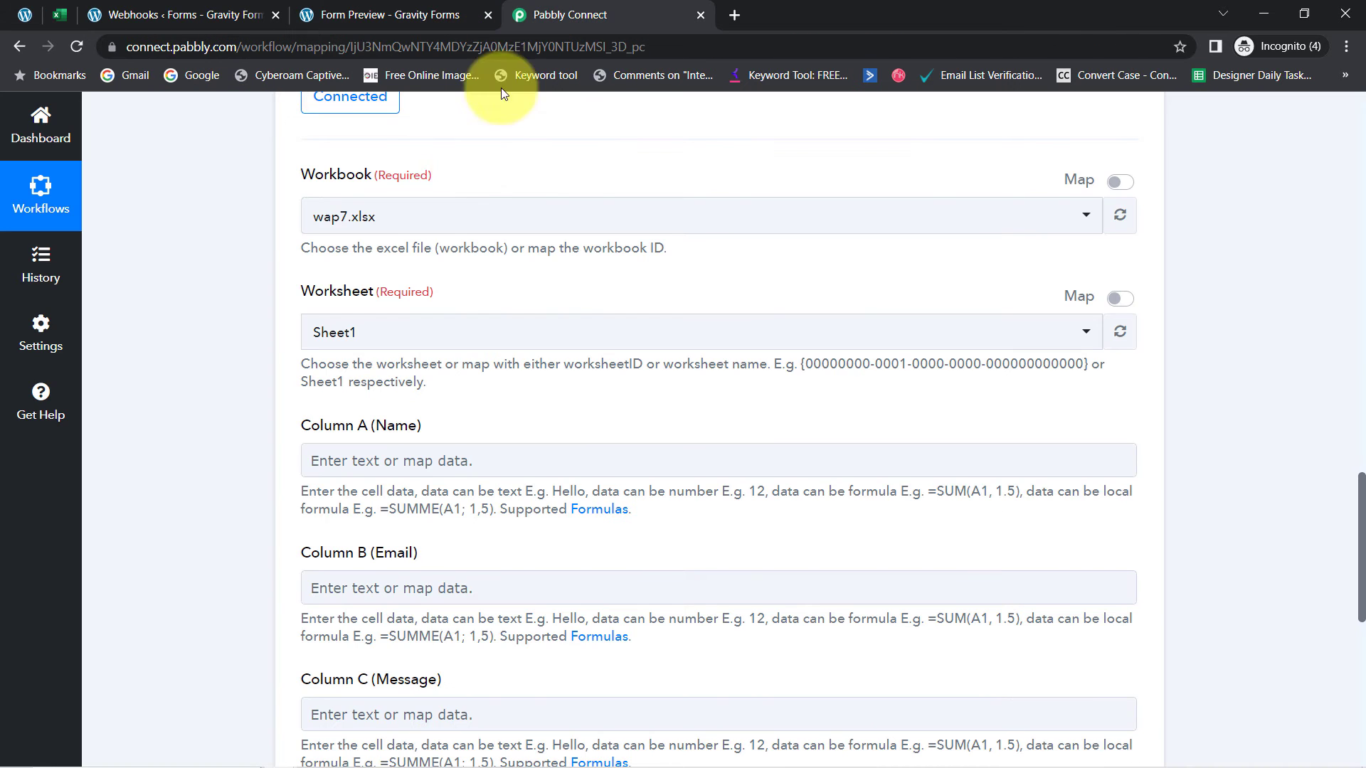
click(346, 216)
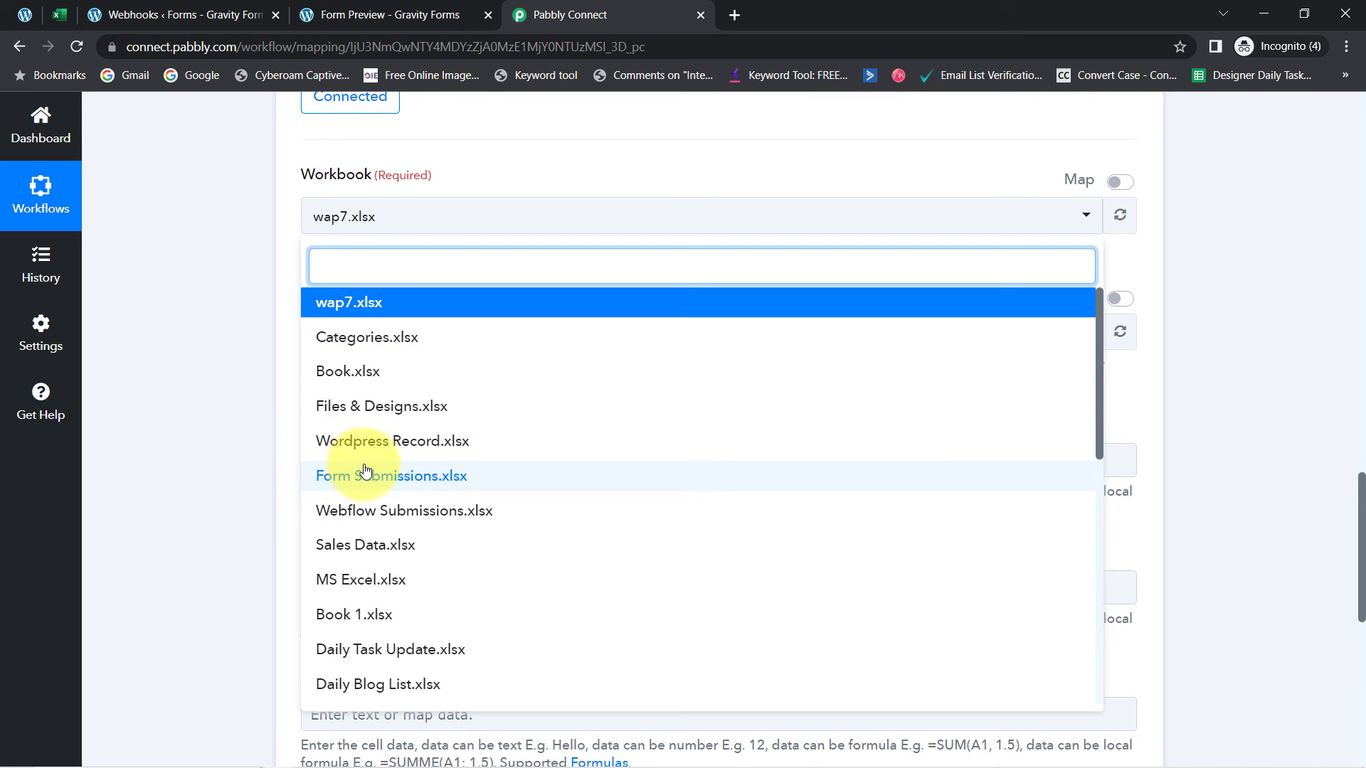
click(392, 485)
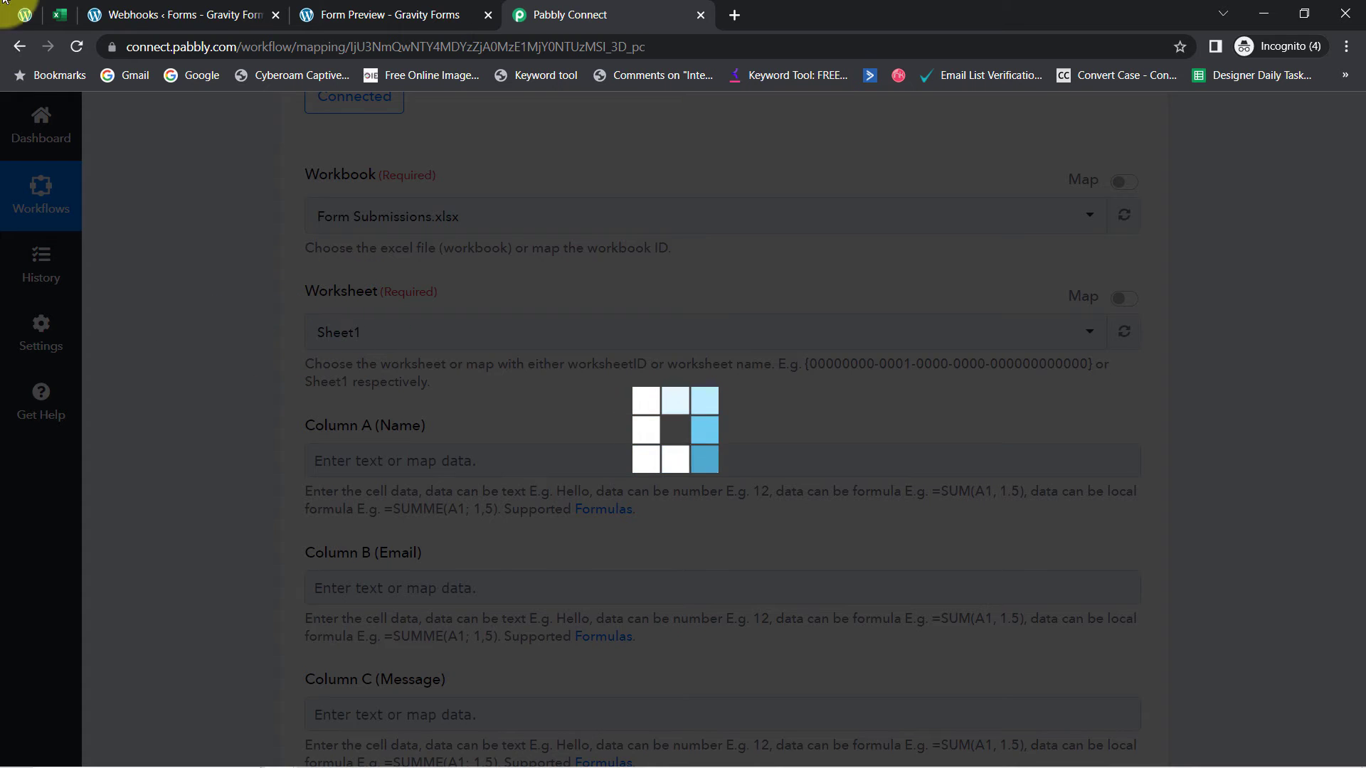
click(60, 14)
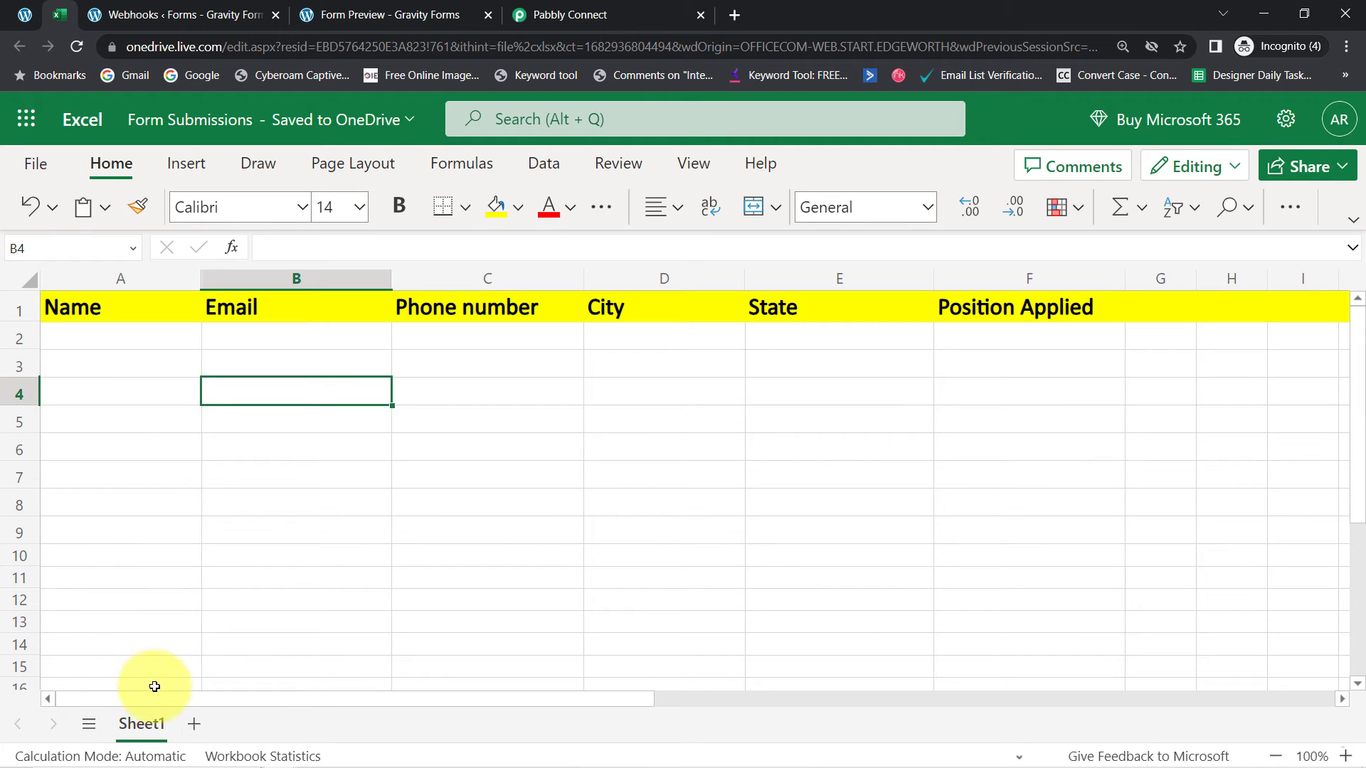
click(569, 14)
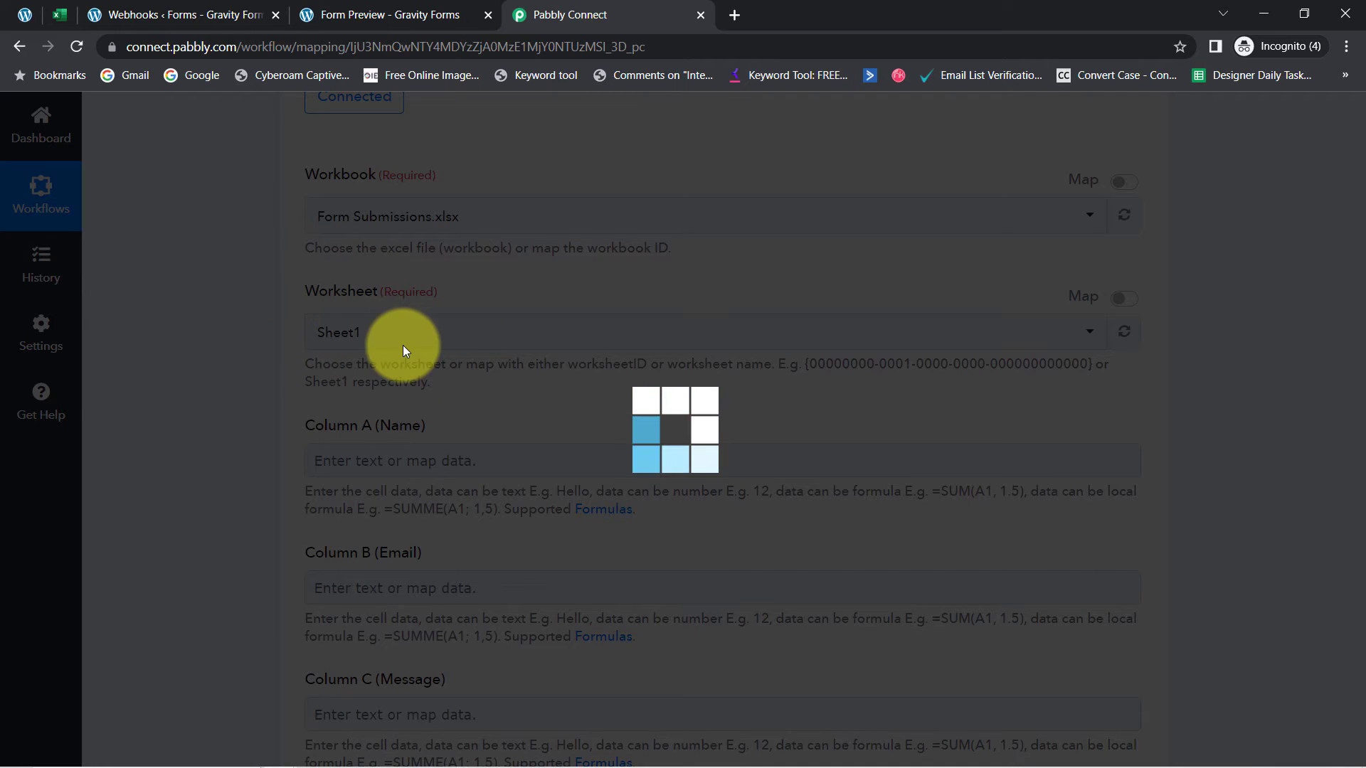
click(60, 15)
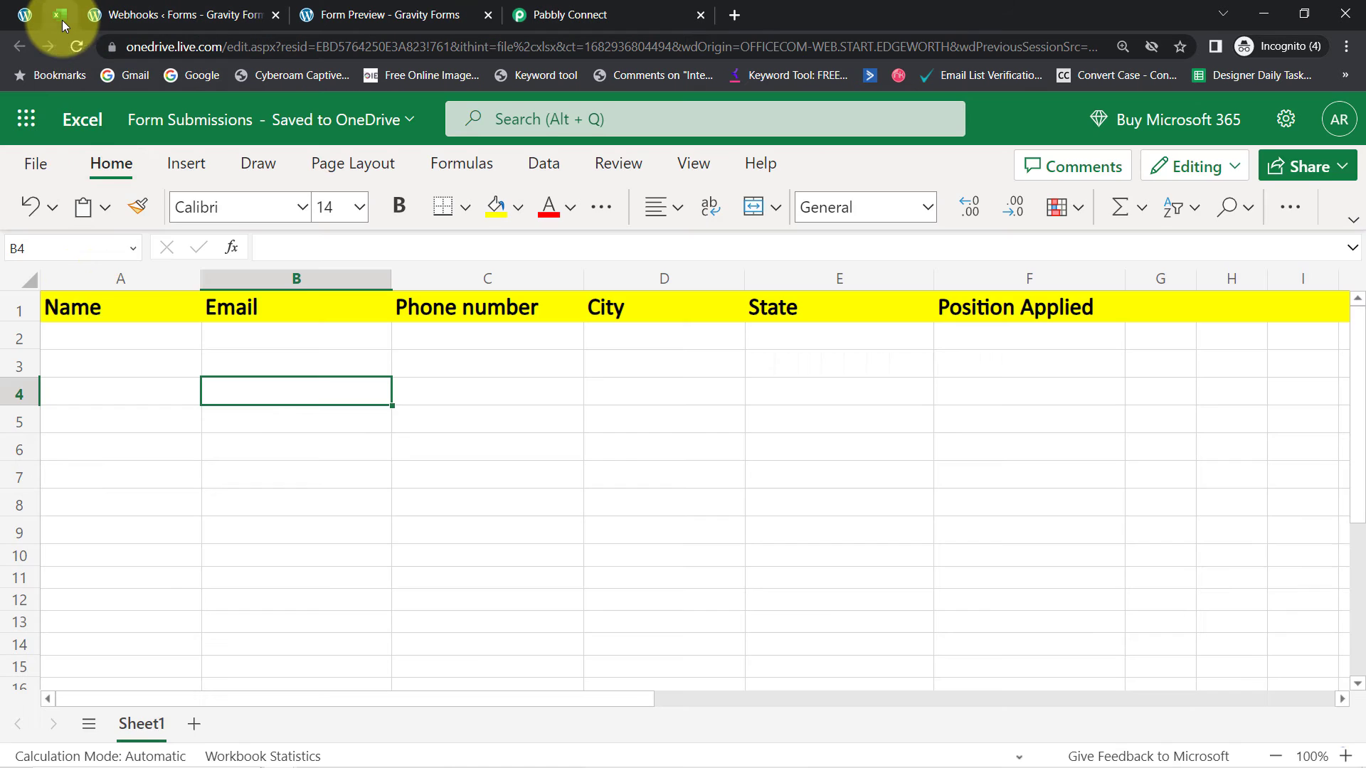
click(109, 285)
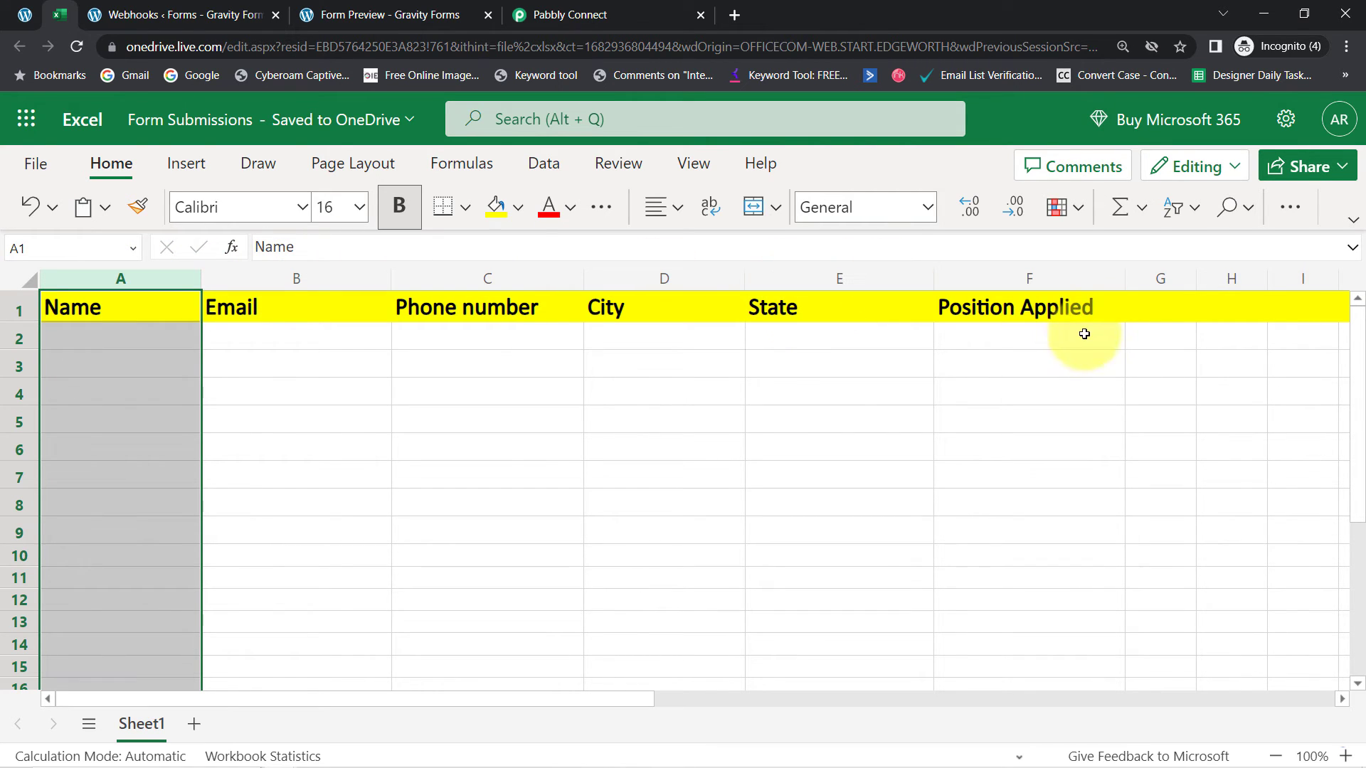
click(274, 411)
click(189, 340)
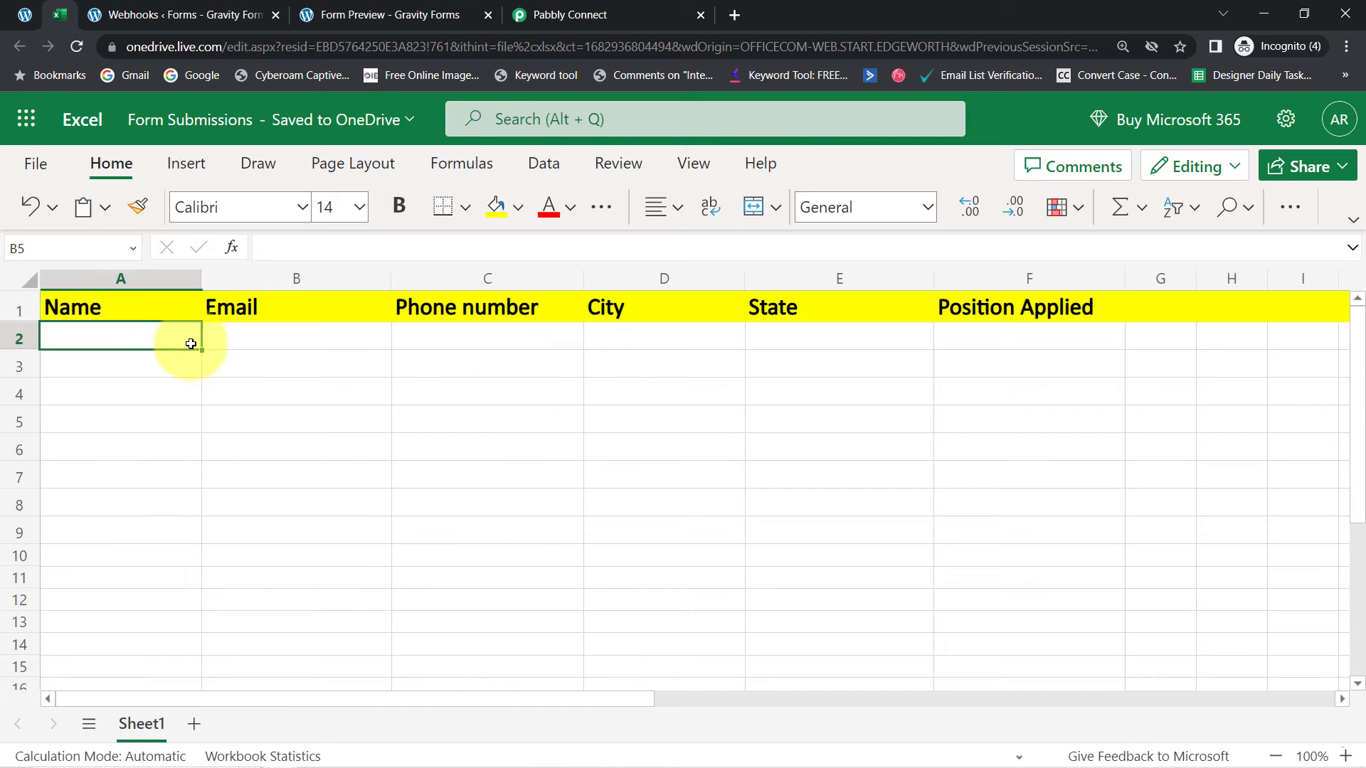
click(248, 311)
click(500, 307)
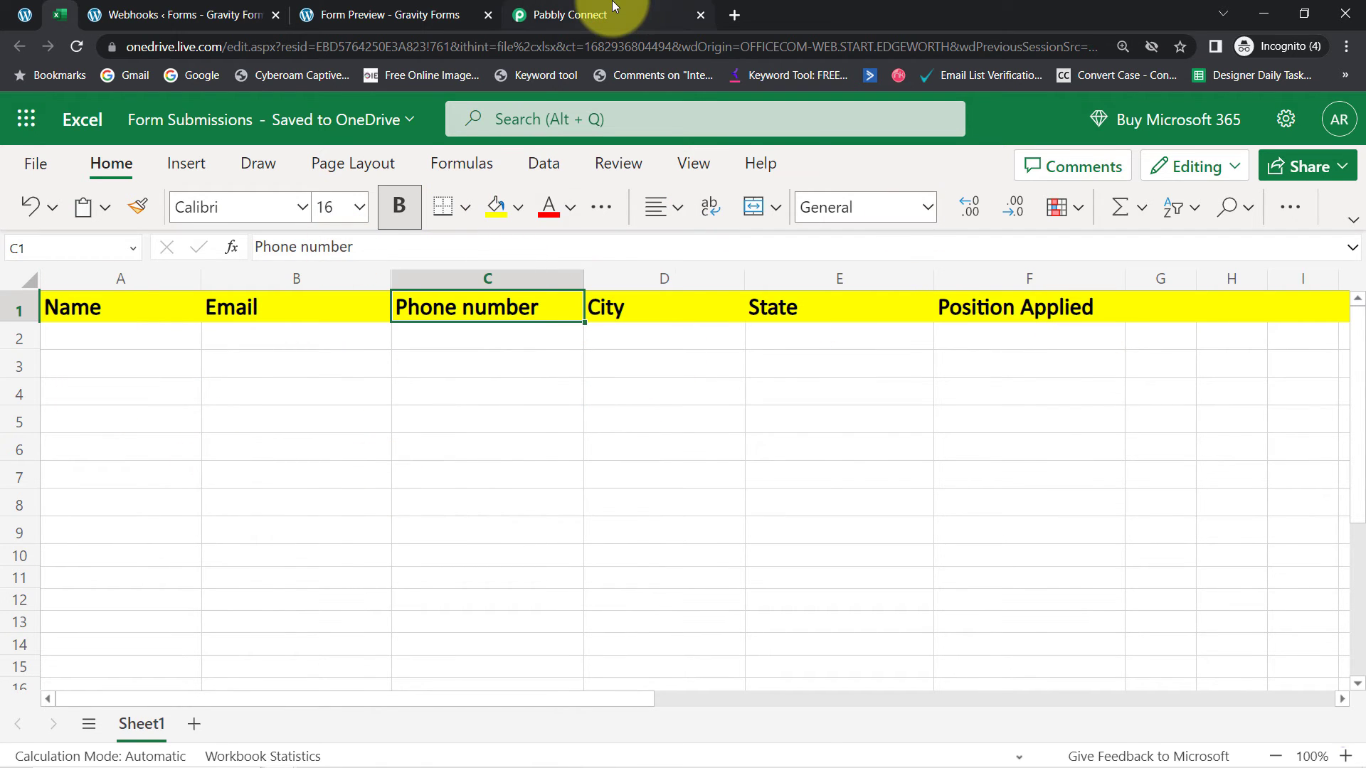
click(583, 15)
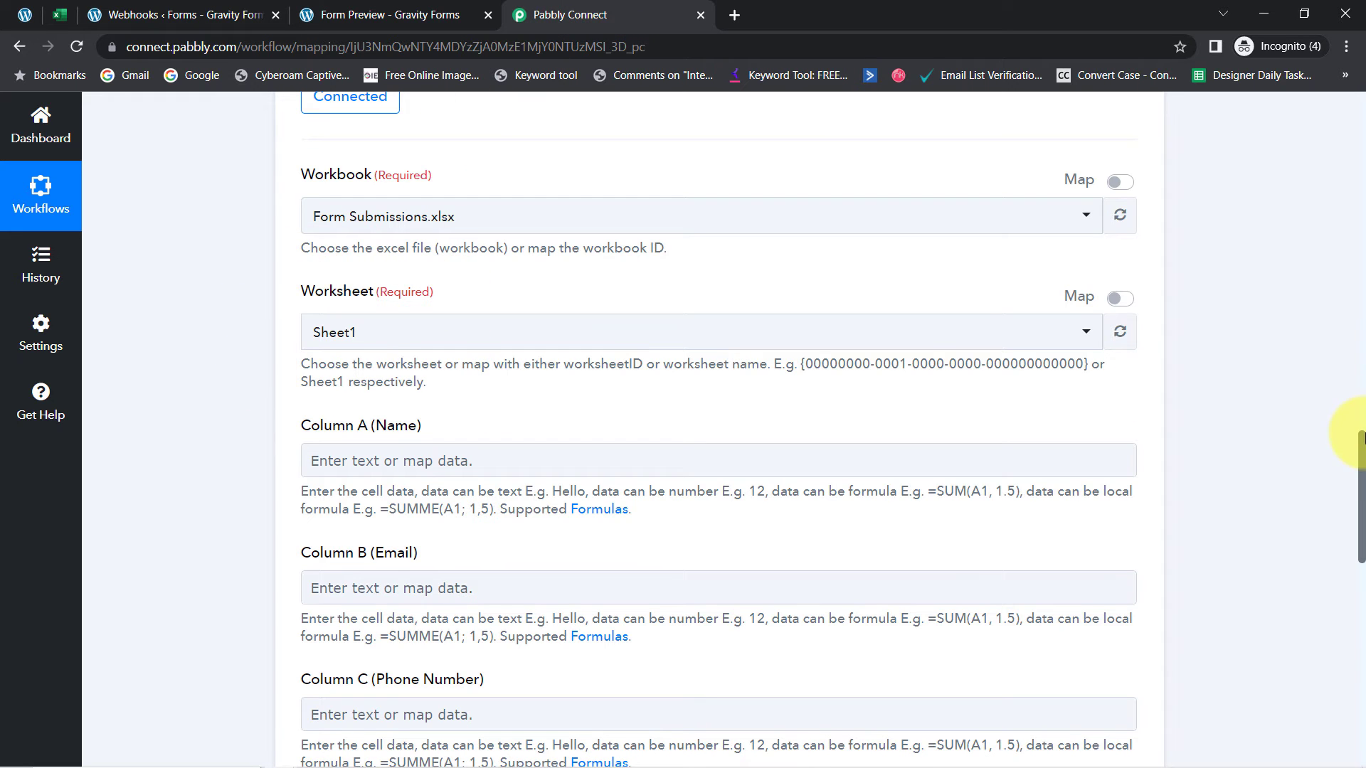
scroll(1348, 445, down, 1)
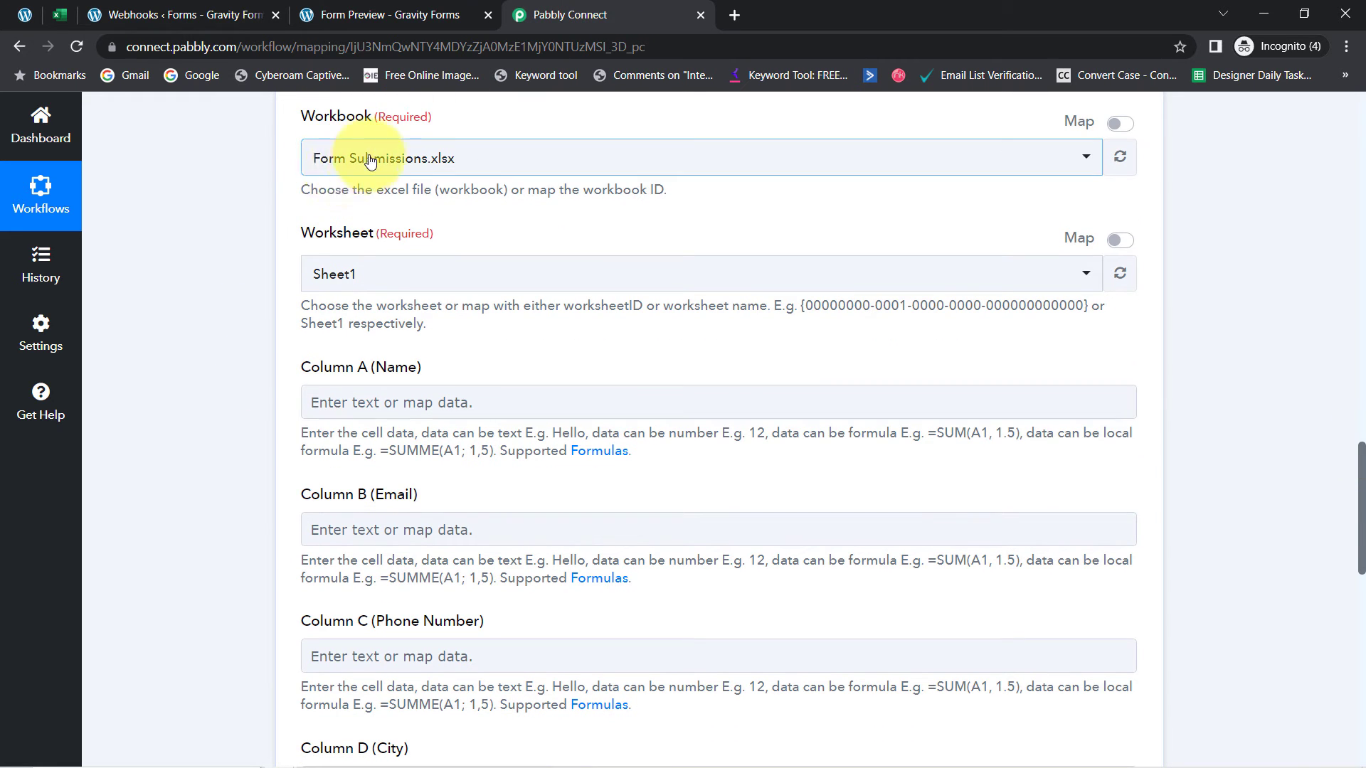
scroll(1361, 478, down, 2)
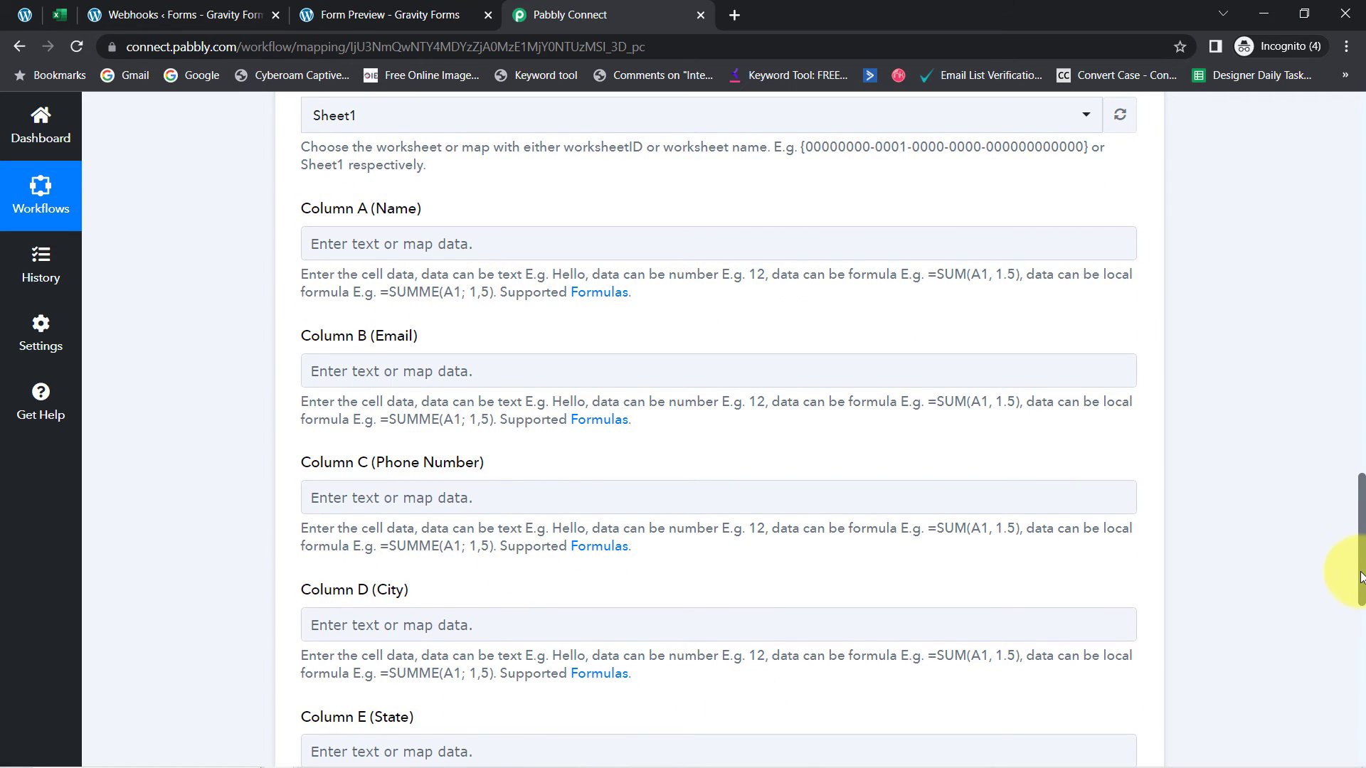
scroll(1360, 577, down, 3)
scroll(1352, 598, up, 3)
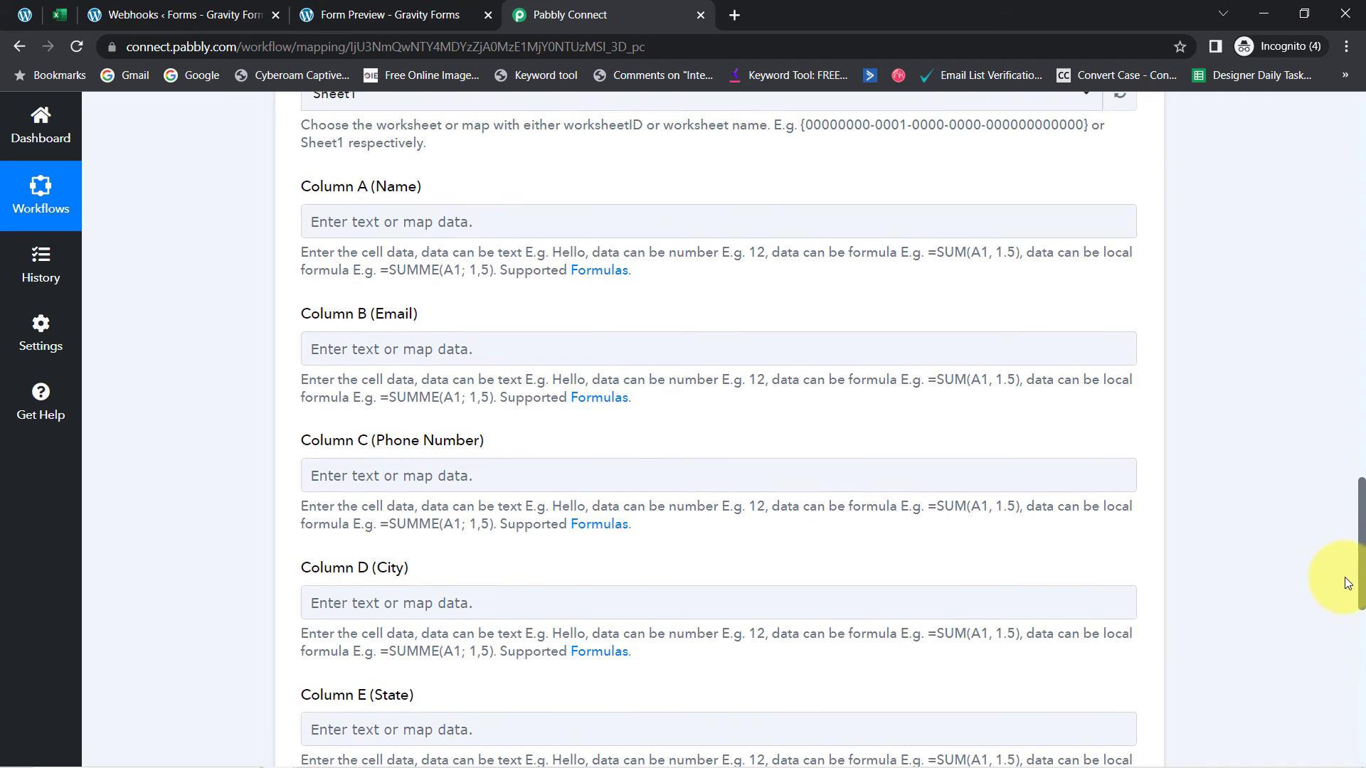
scroll(1344, 582, up, 1)
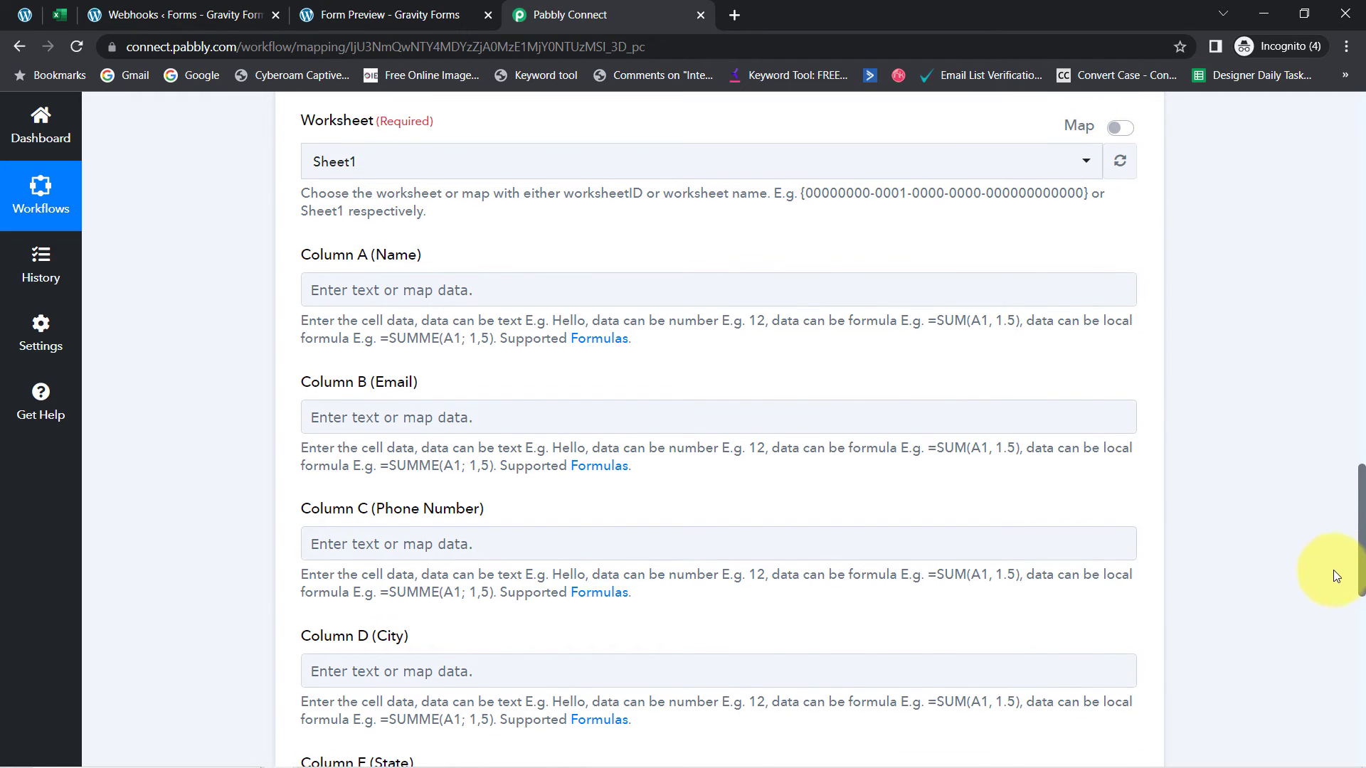
scroll(1333, 578, down, 1)
scroll(1333, 578, up, 12)
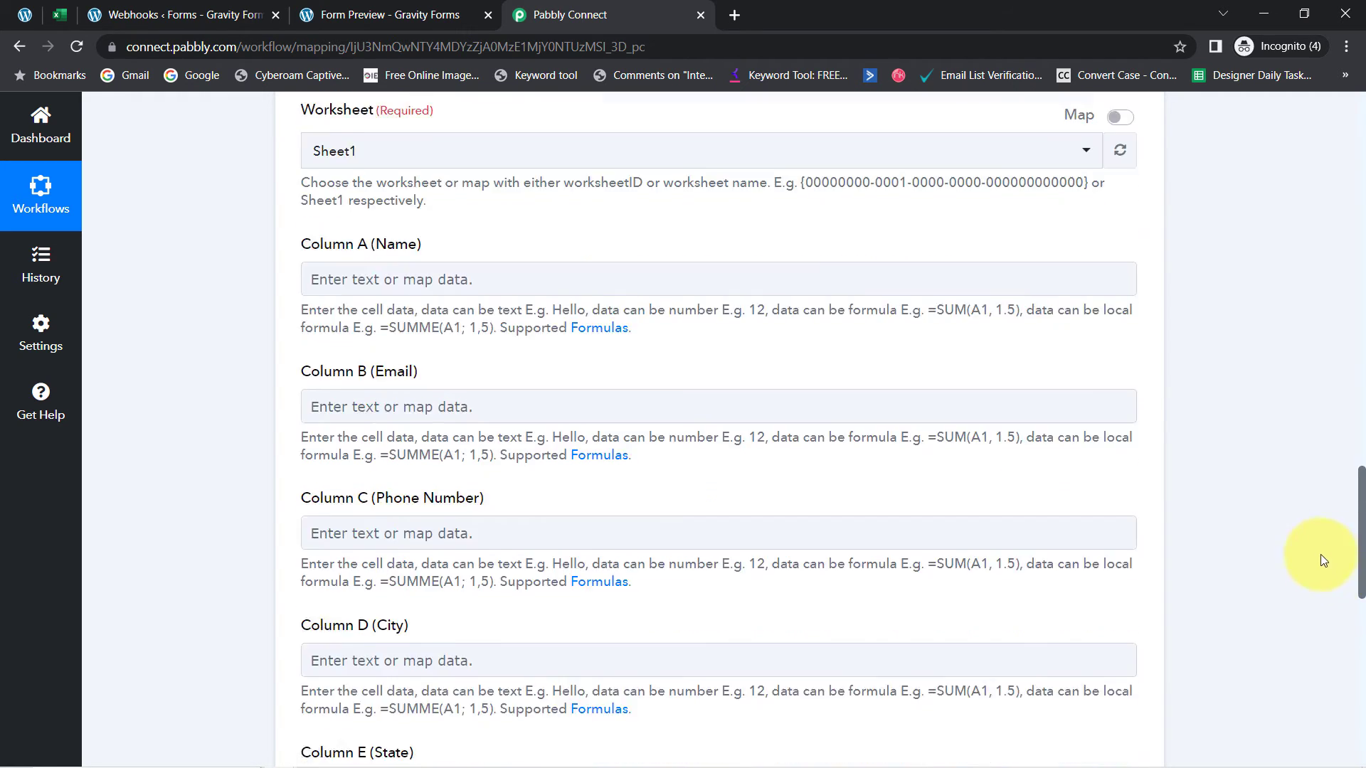
scroll(1279, 377, up, 3)
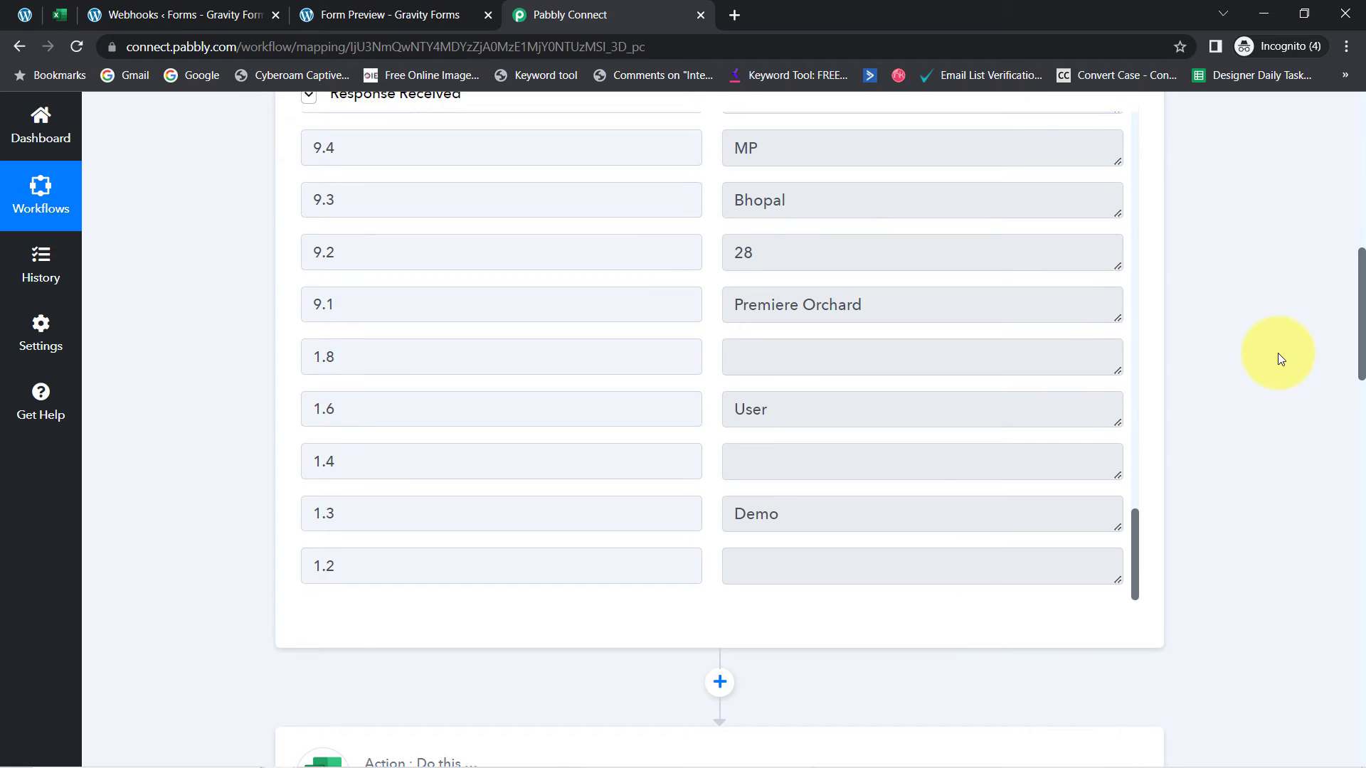
scroll(1278, 353, down, 6)
scroll(1271, 448, down, 10)
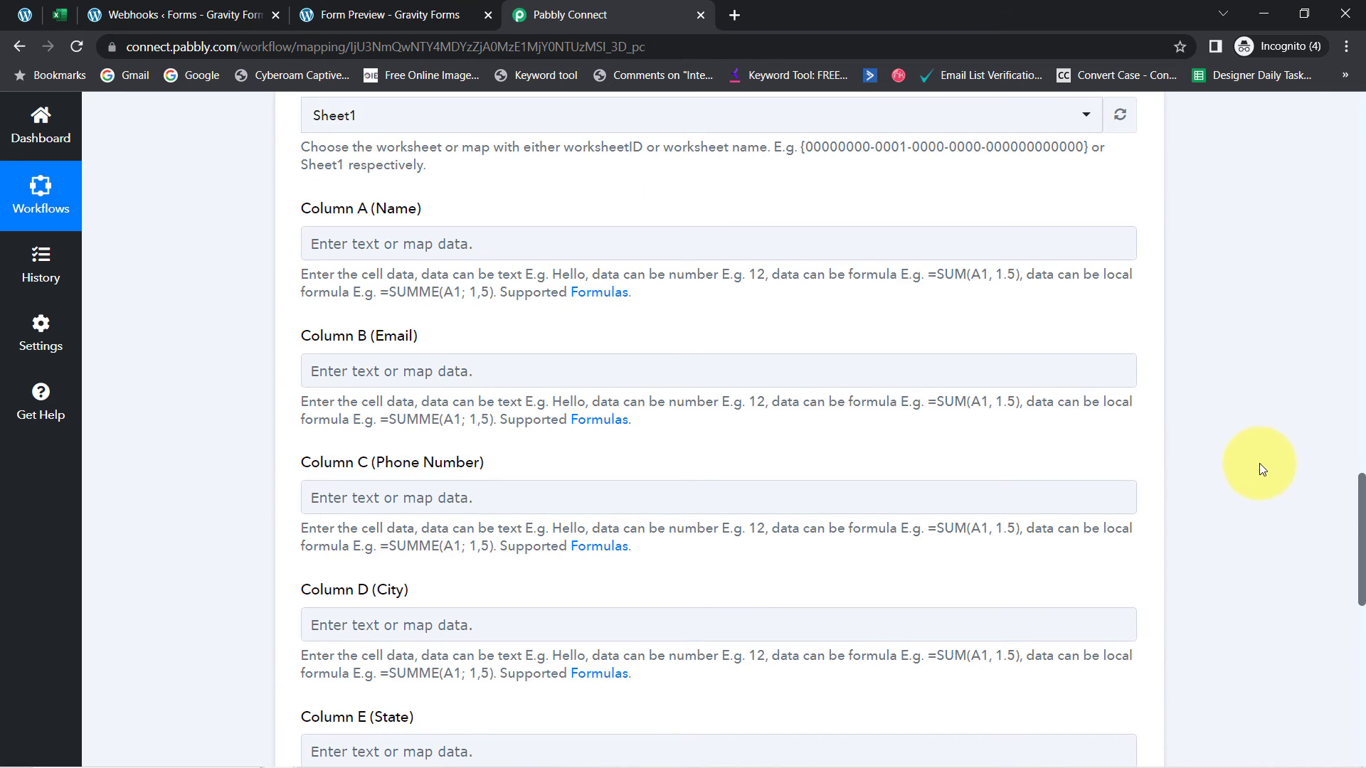
mouse_move(1364, 498)
mouse_down()
mouse_move(1352, 479)
mouse_move(1343, 502)
mouse_up()
Map Gravity Forms fields 1.3 (Demo) and 1.6 (User) into Column A (Name)
click(383, 233)
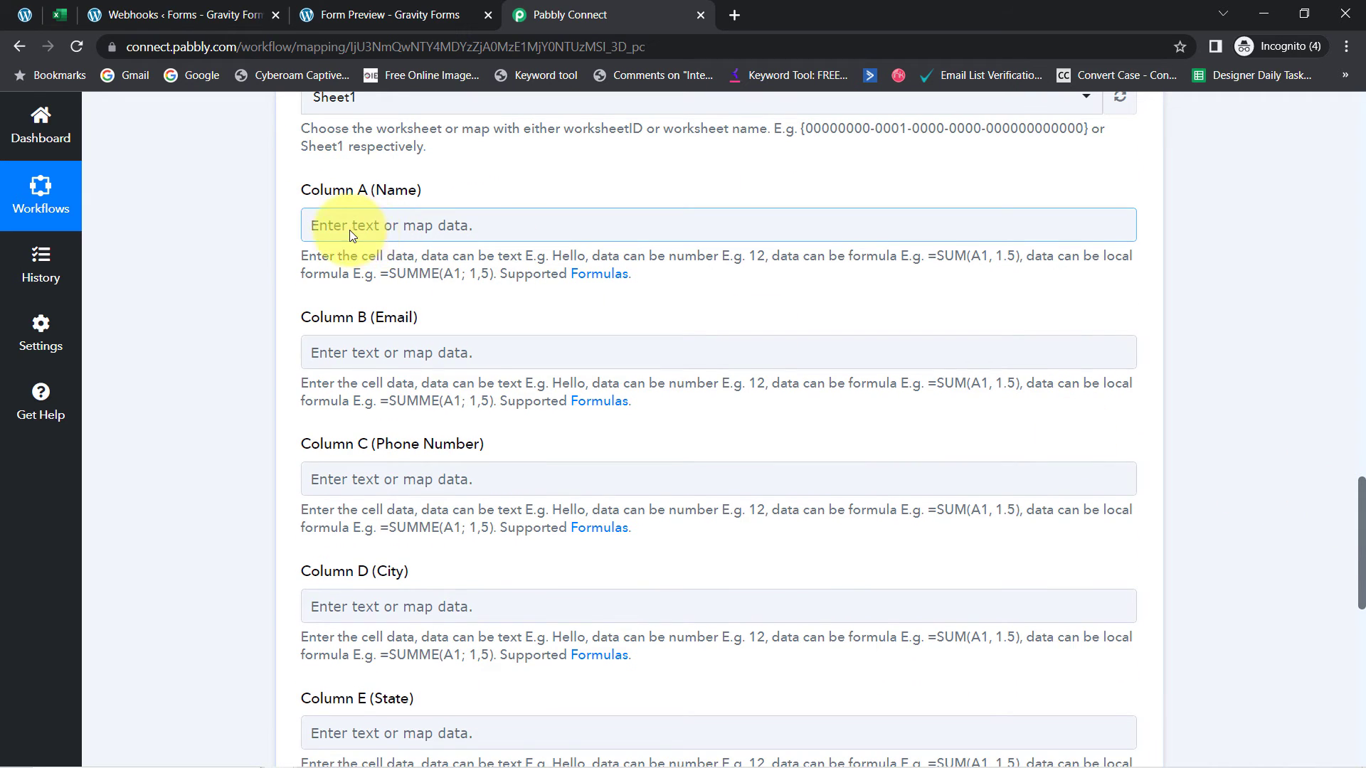
click(349, 229)
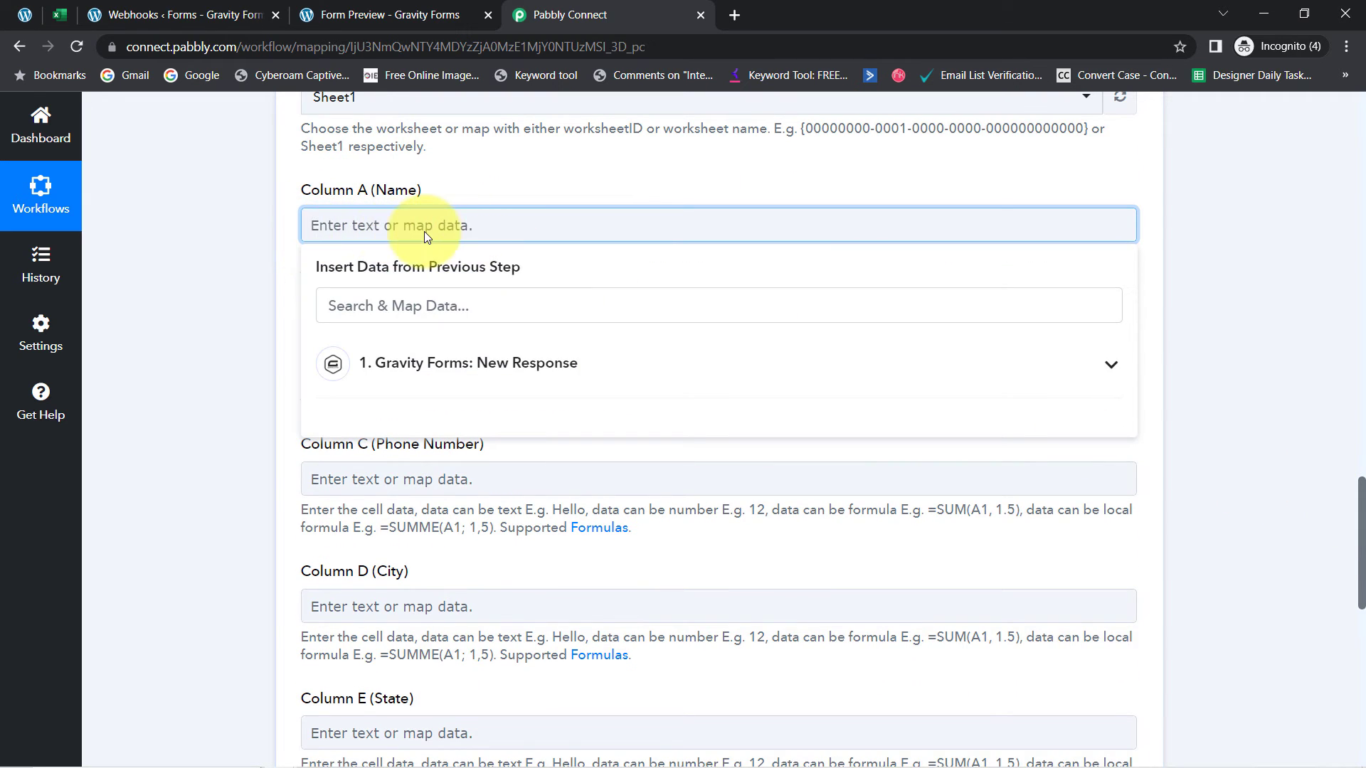
click(412, 360)
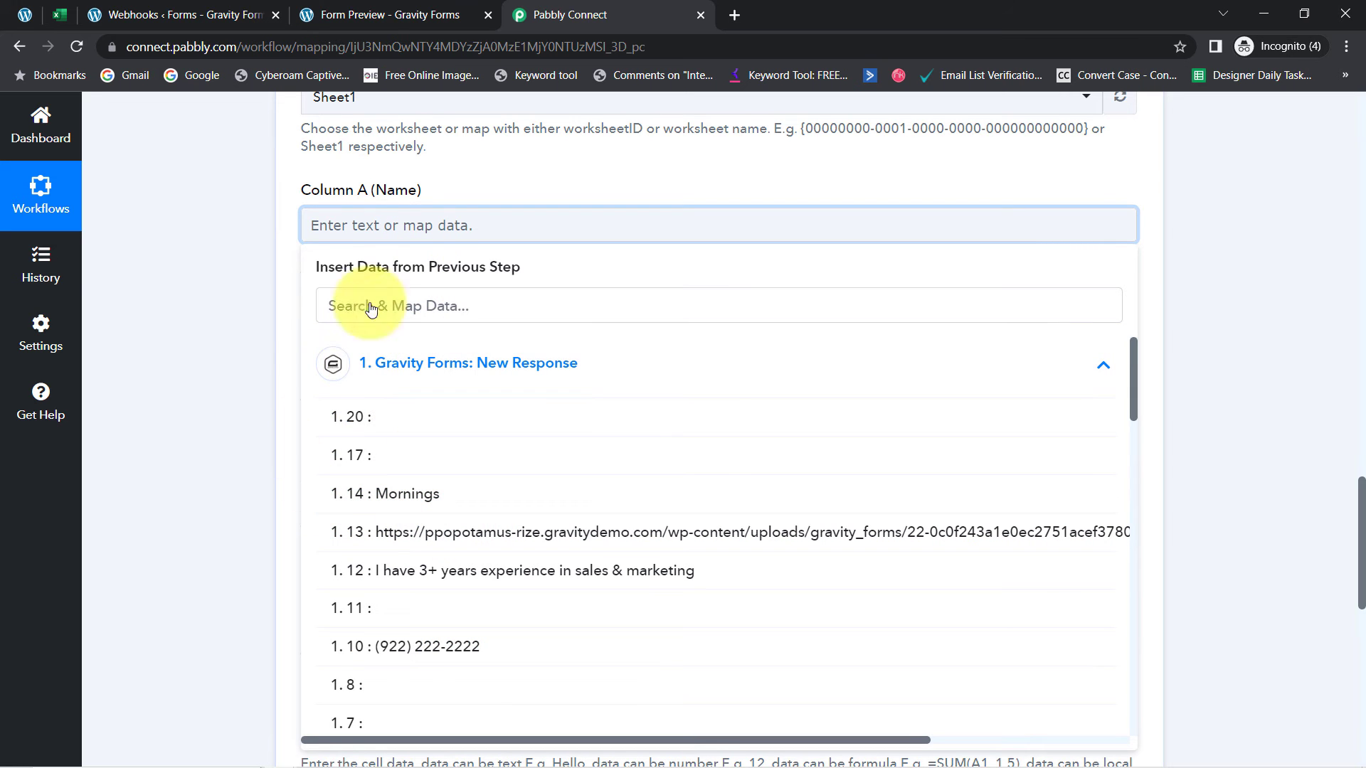
click(341, 297)
text(demo)
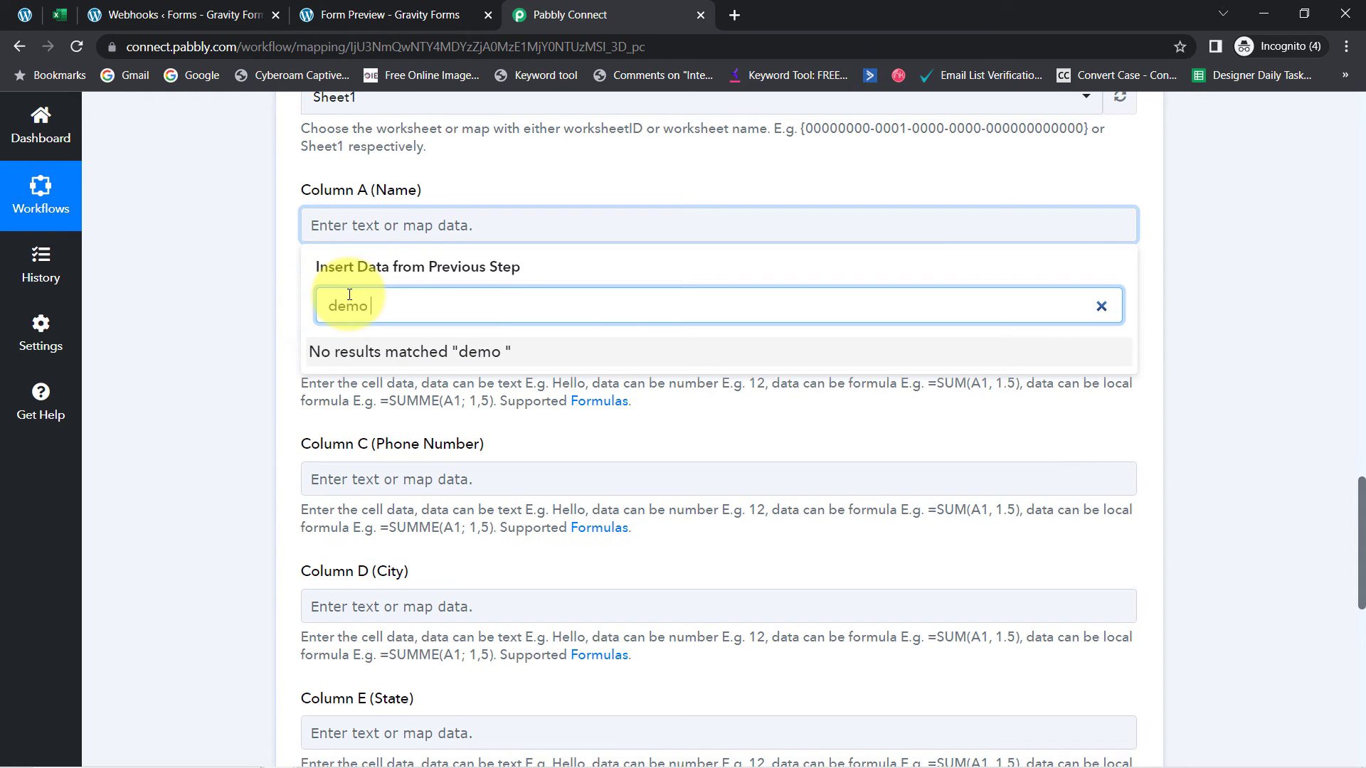
key(BackSpace)
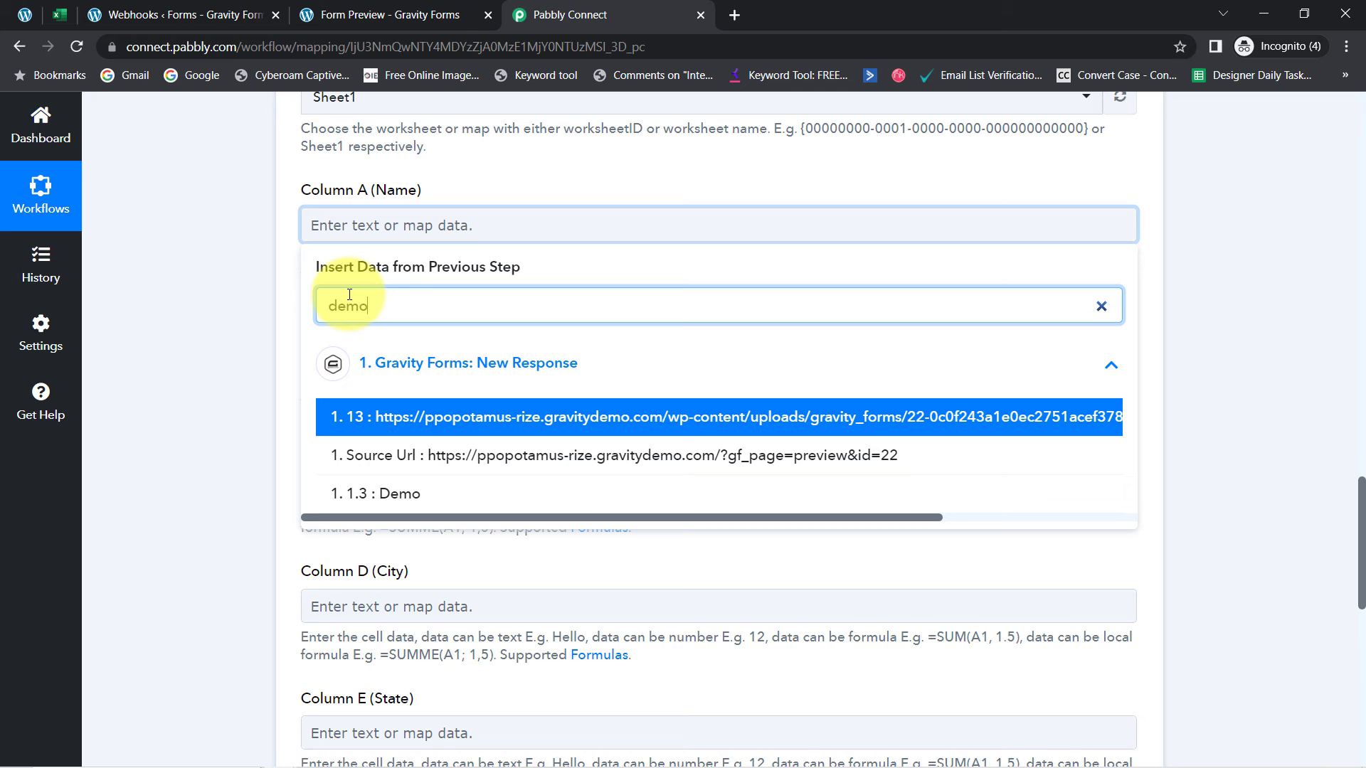
click(397, 495)
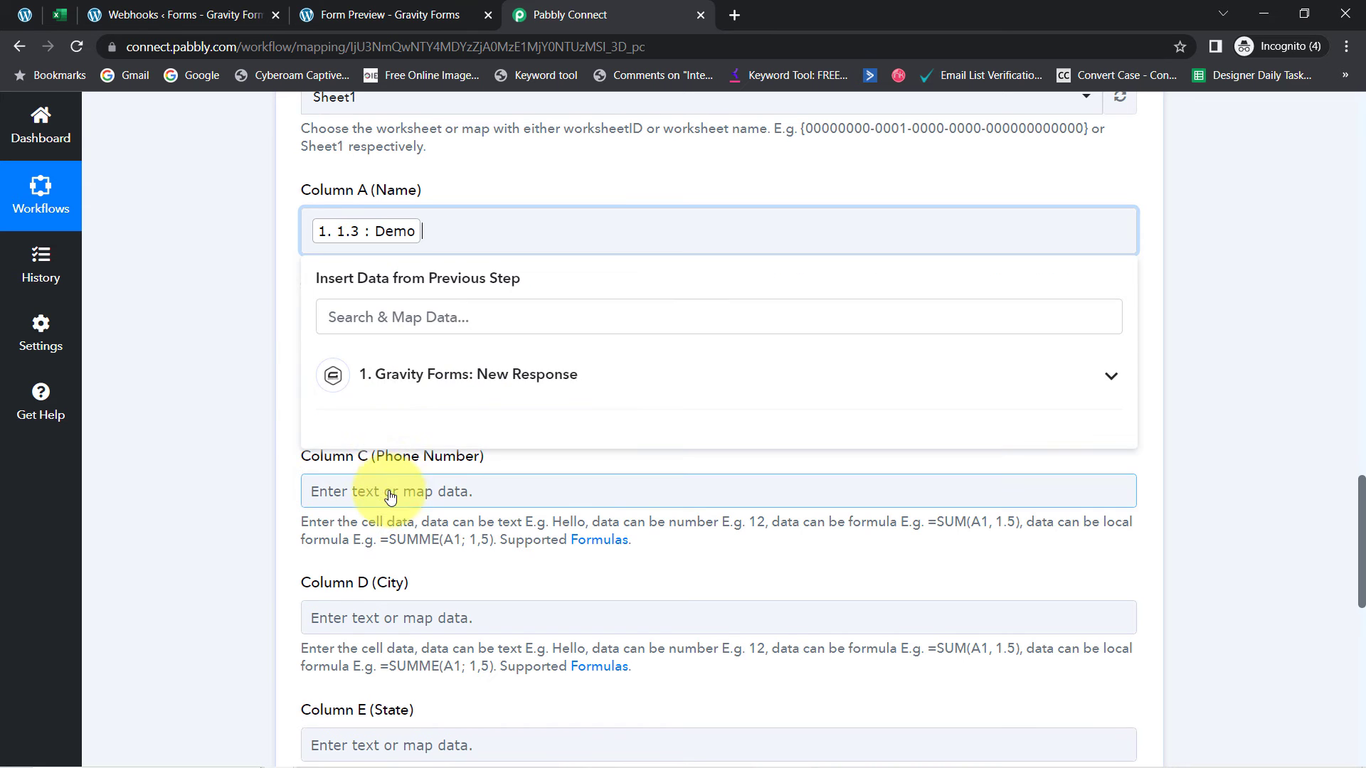
click(363, 317)
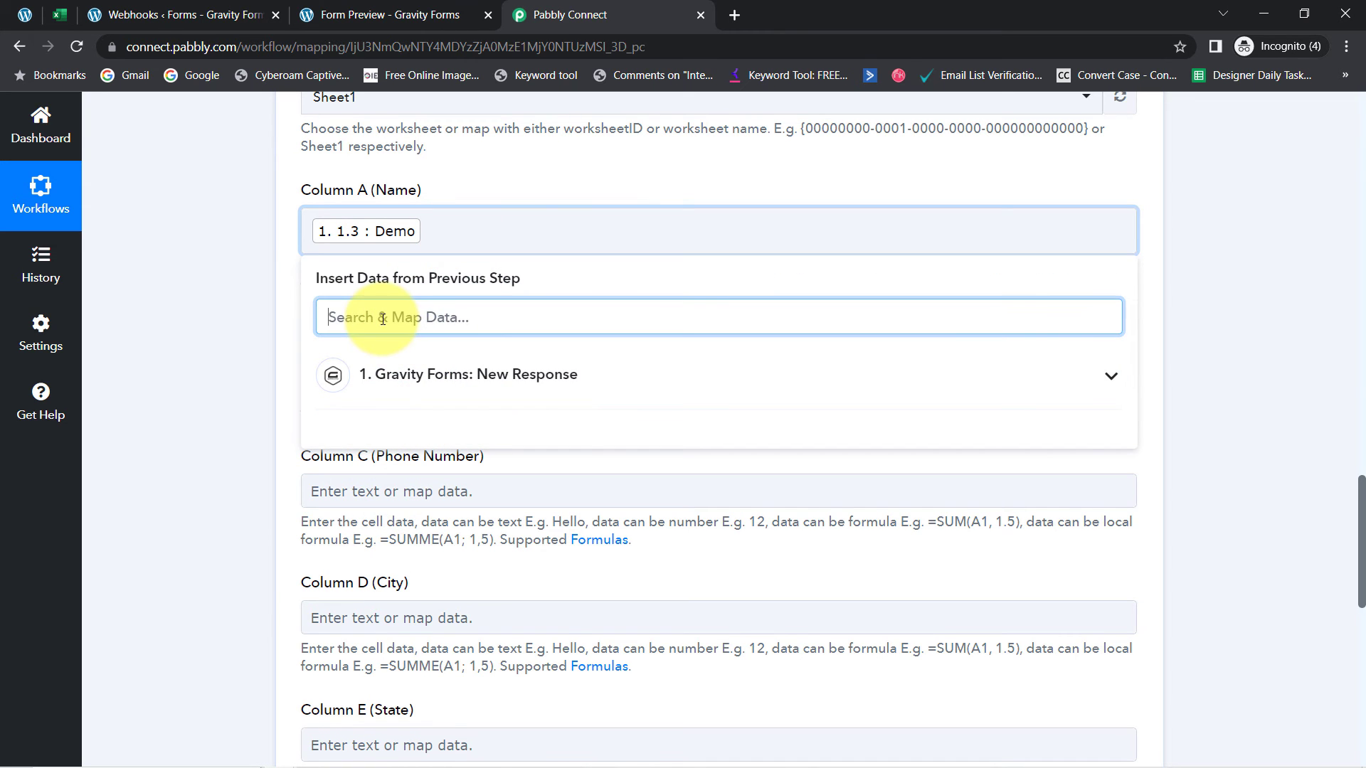
text(user)
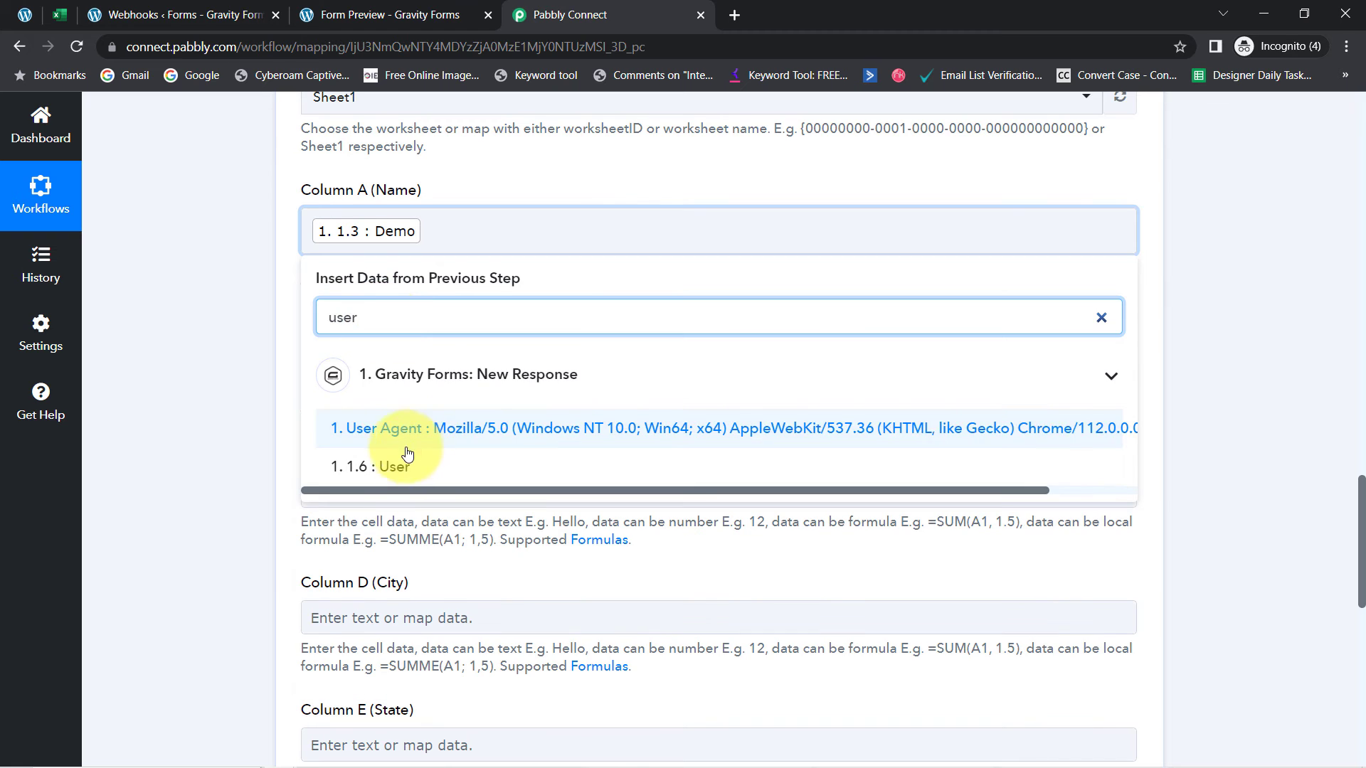
click(372, 467)
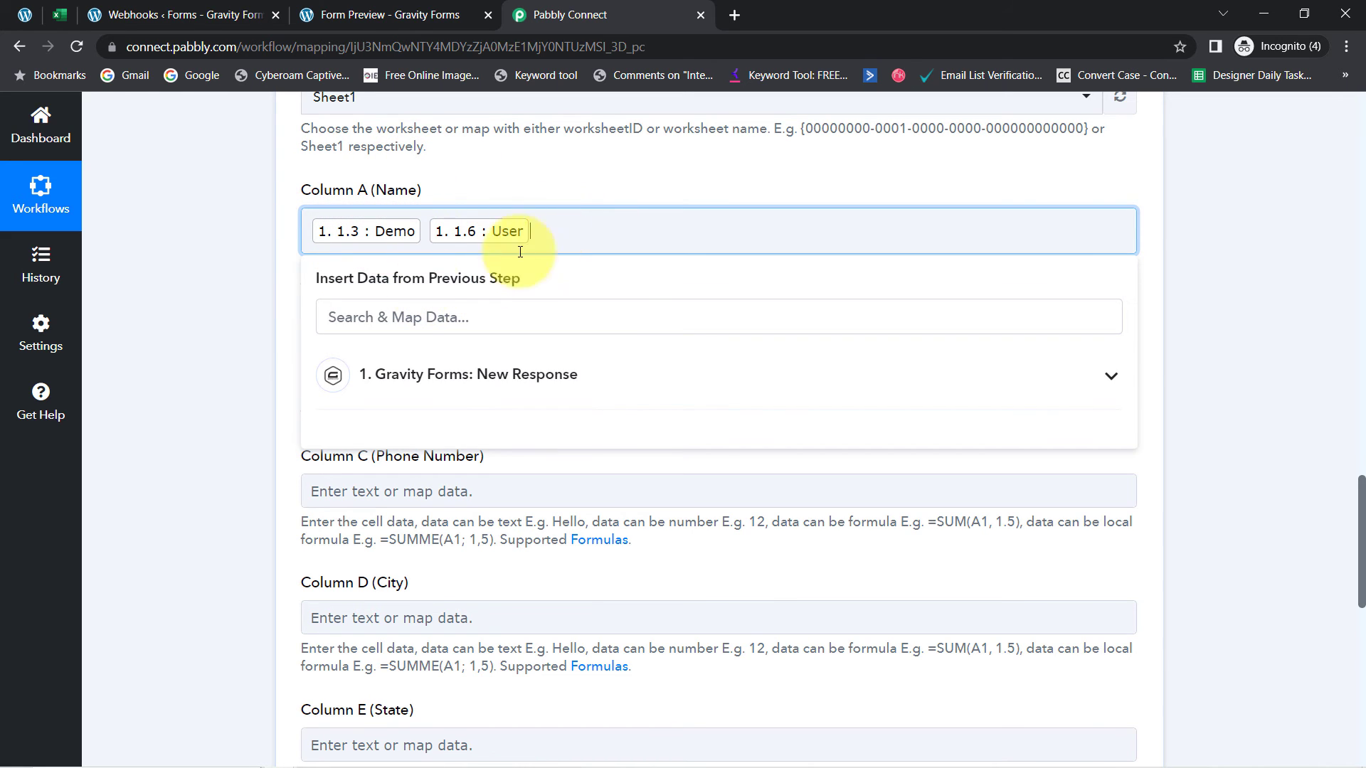
click(266, 326)
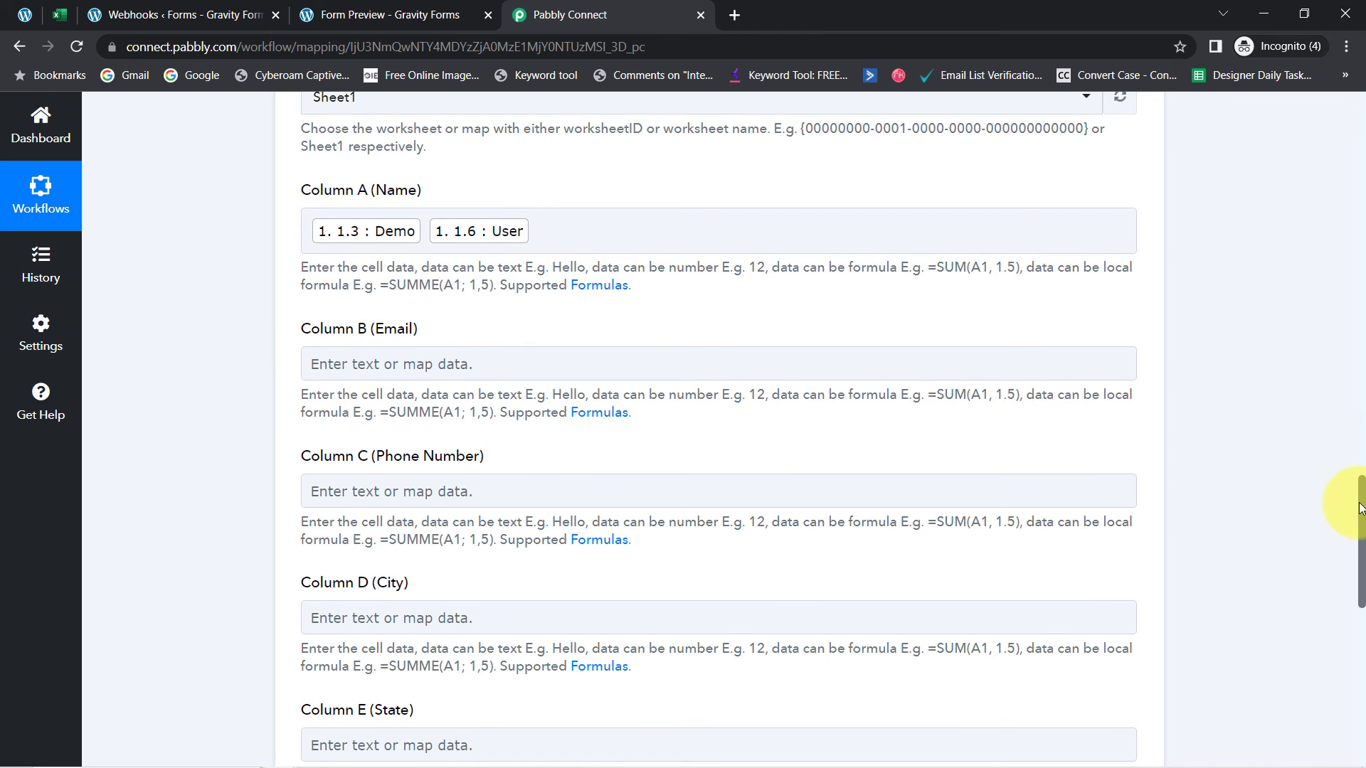
scroll(1361, 507, down, 3)
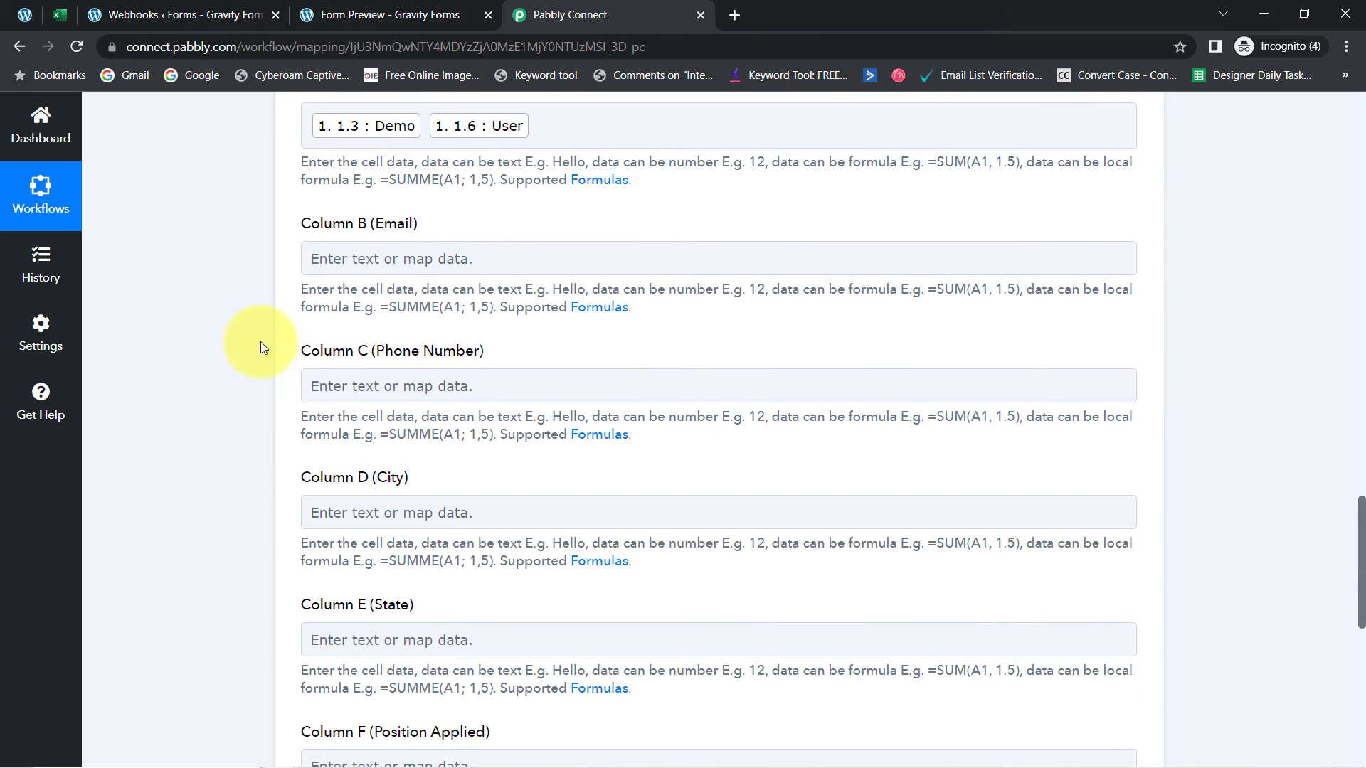
Map the submitter's email field 1.2 into Column B (Email)
click(386, 257)
click(334, 340)
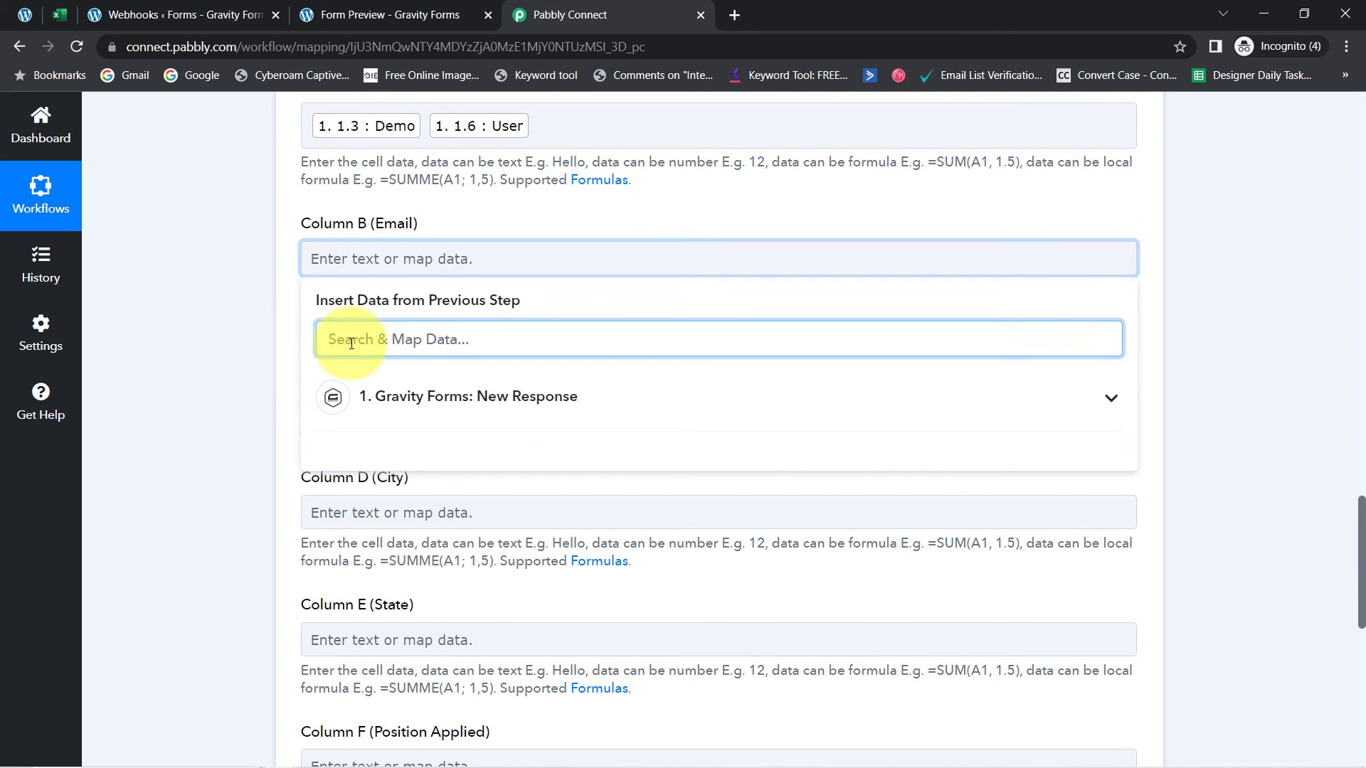
text(@)
click(351, 449)
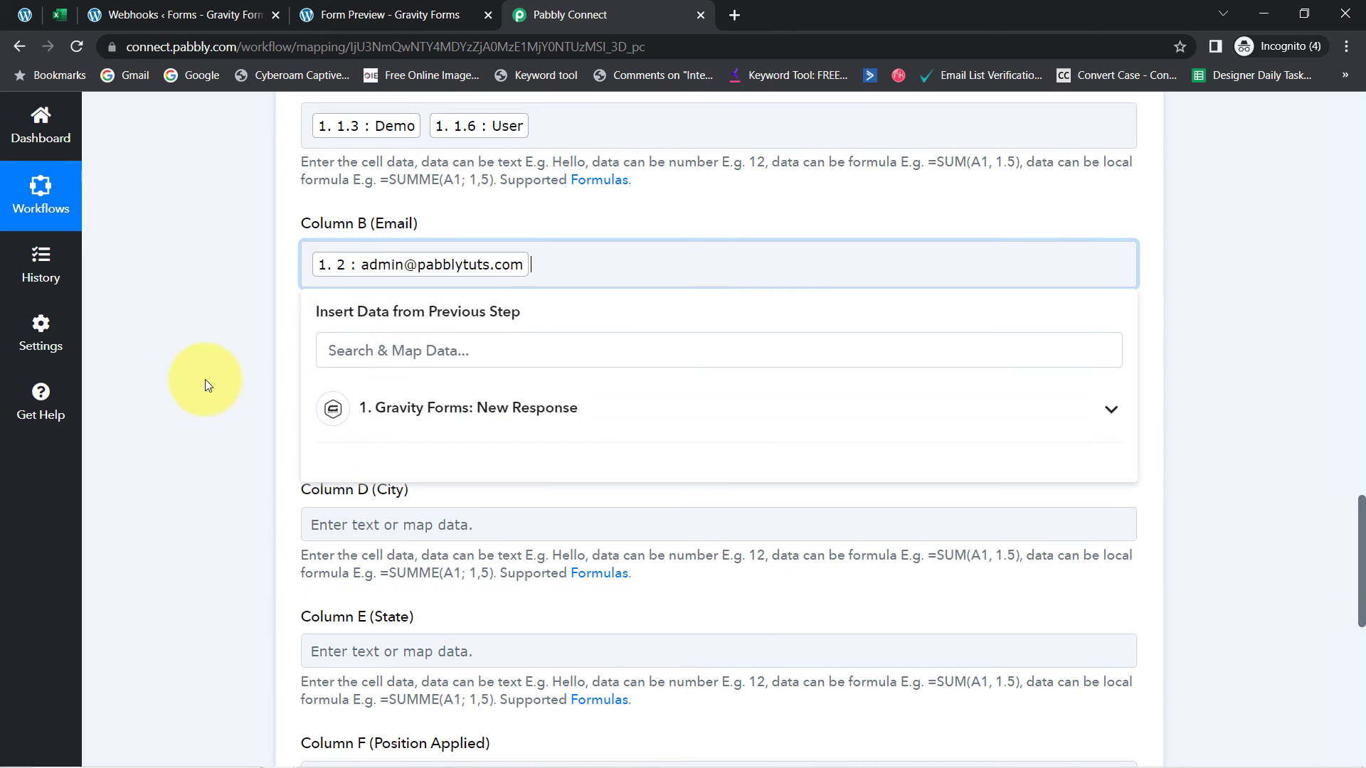
click(205, 378)
scroll(1359, 555, down, 2)
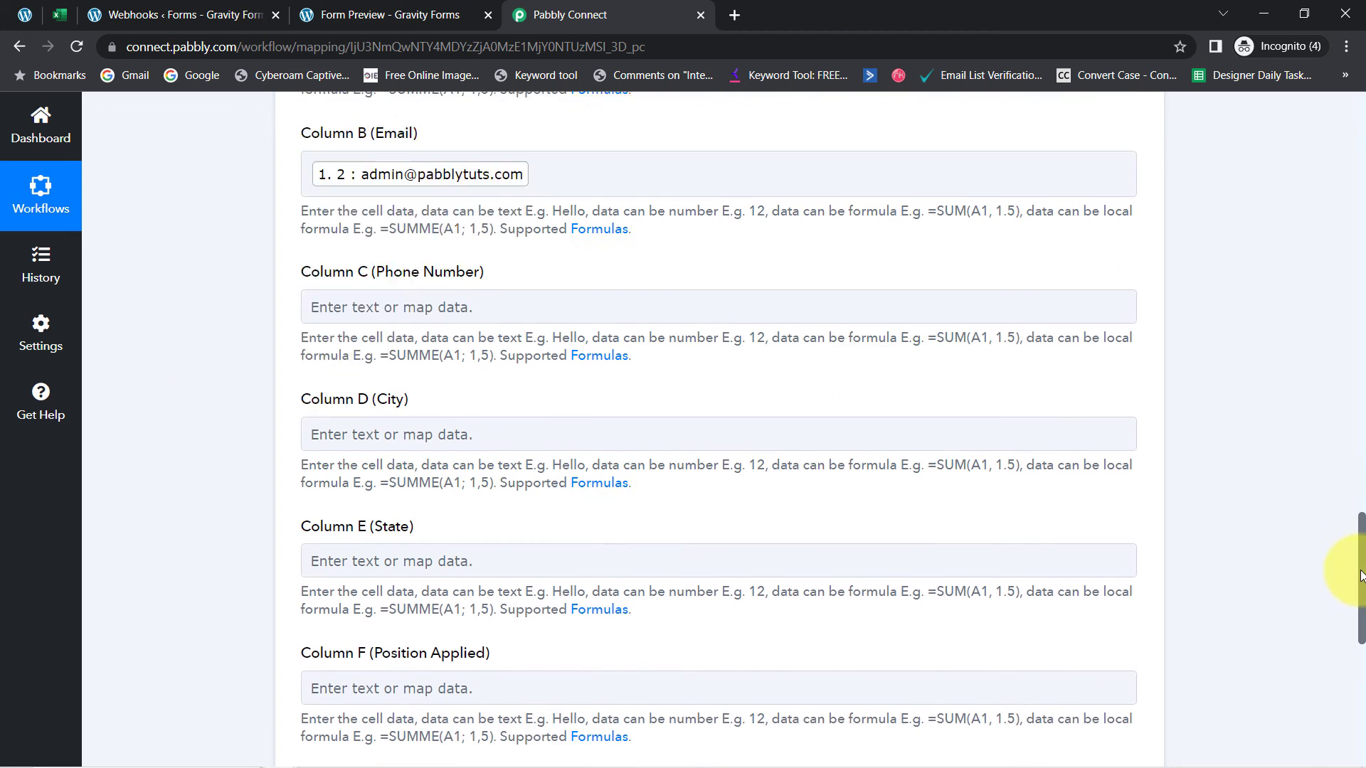
Map the phone number into Column C and city 9.3 Bhopal into Column D
click(451, 258)
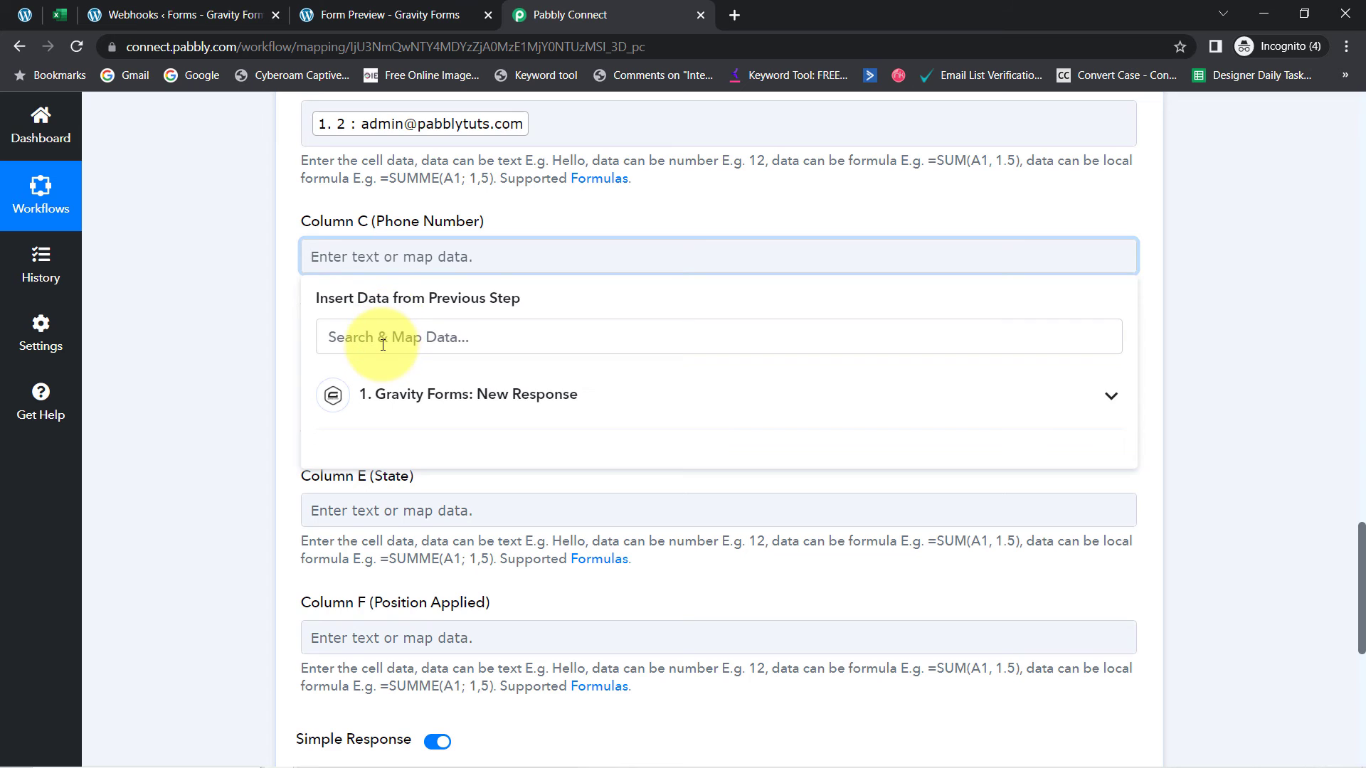
click(383, 345)
text(9)
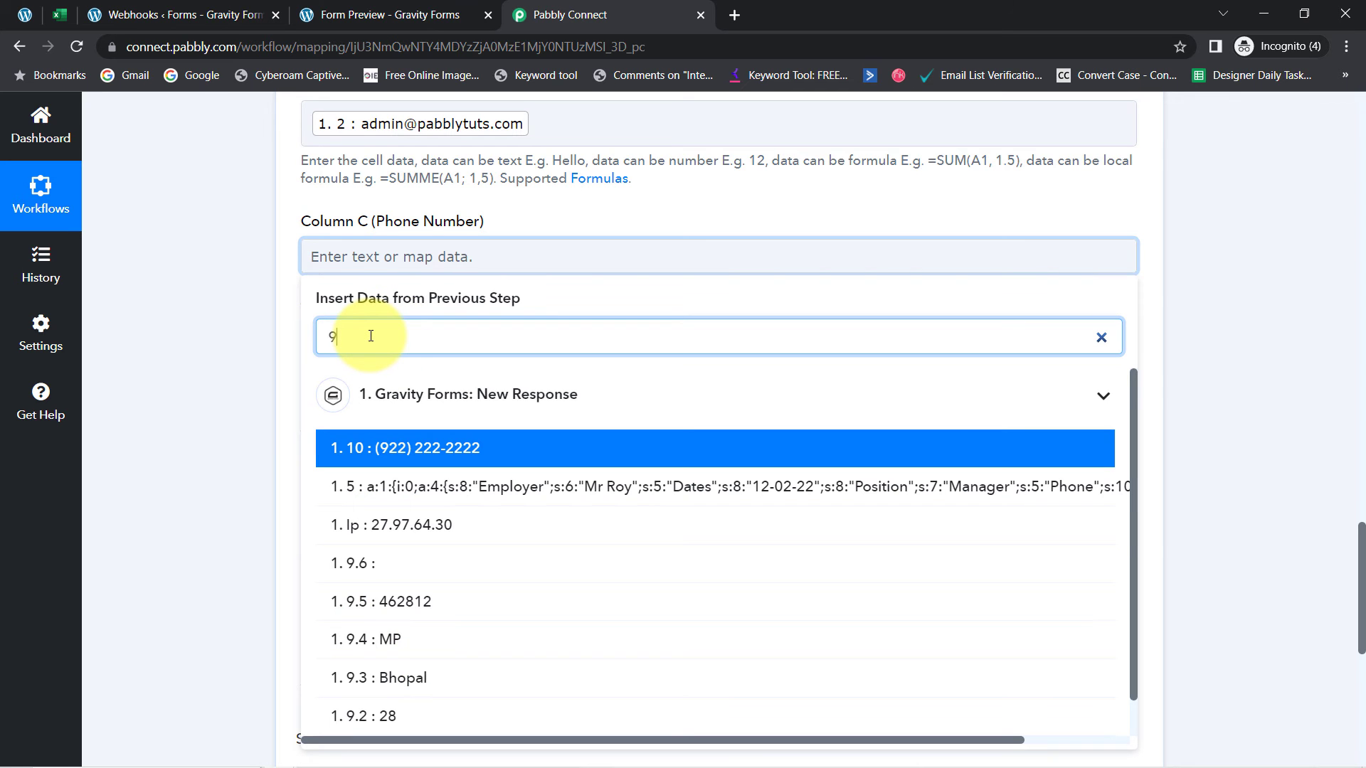
click(457, 450)
click(210, 352)
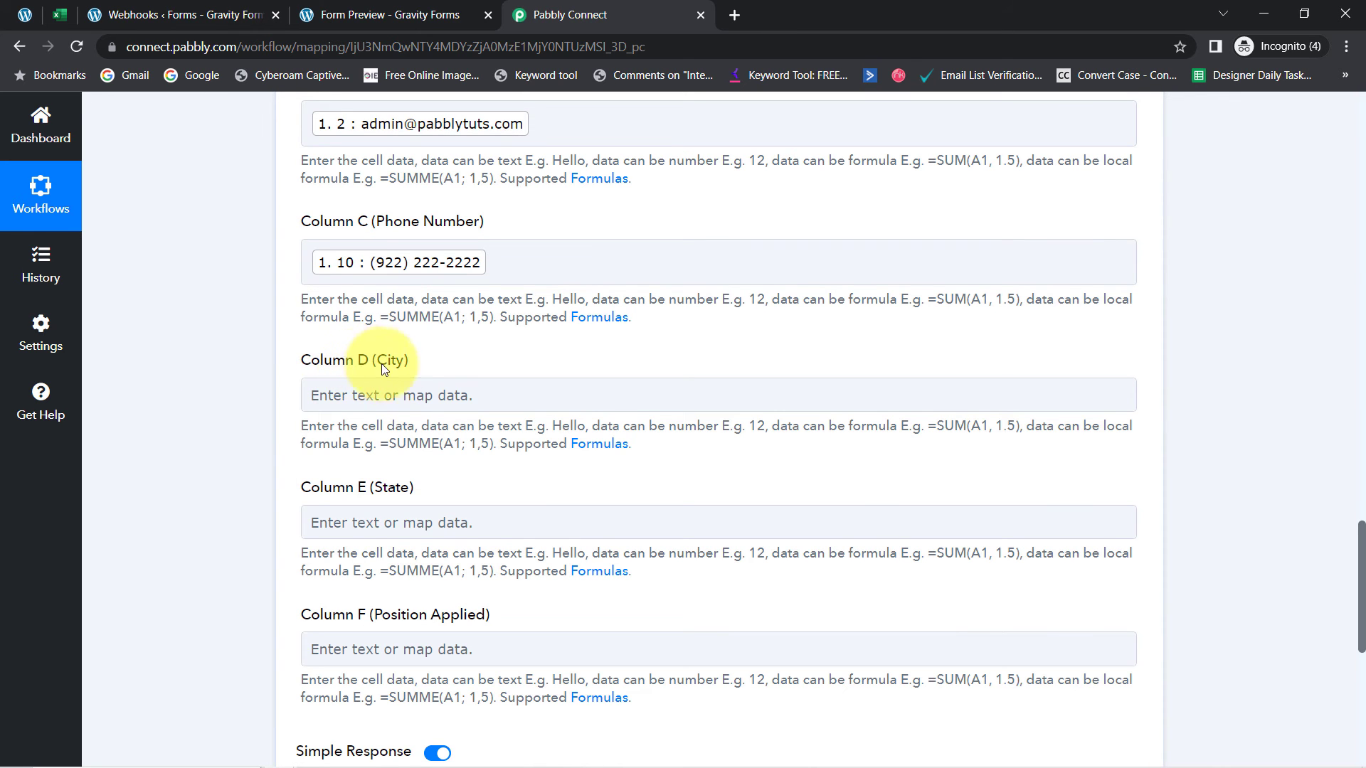
click(383, 396)
click(333, 470)
text(bho)
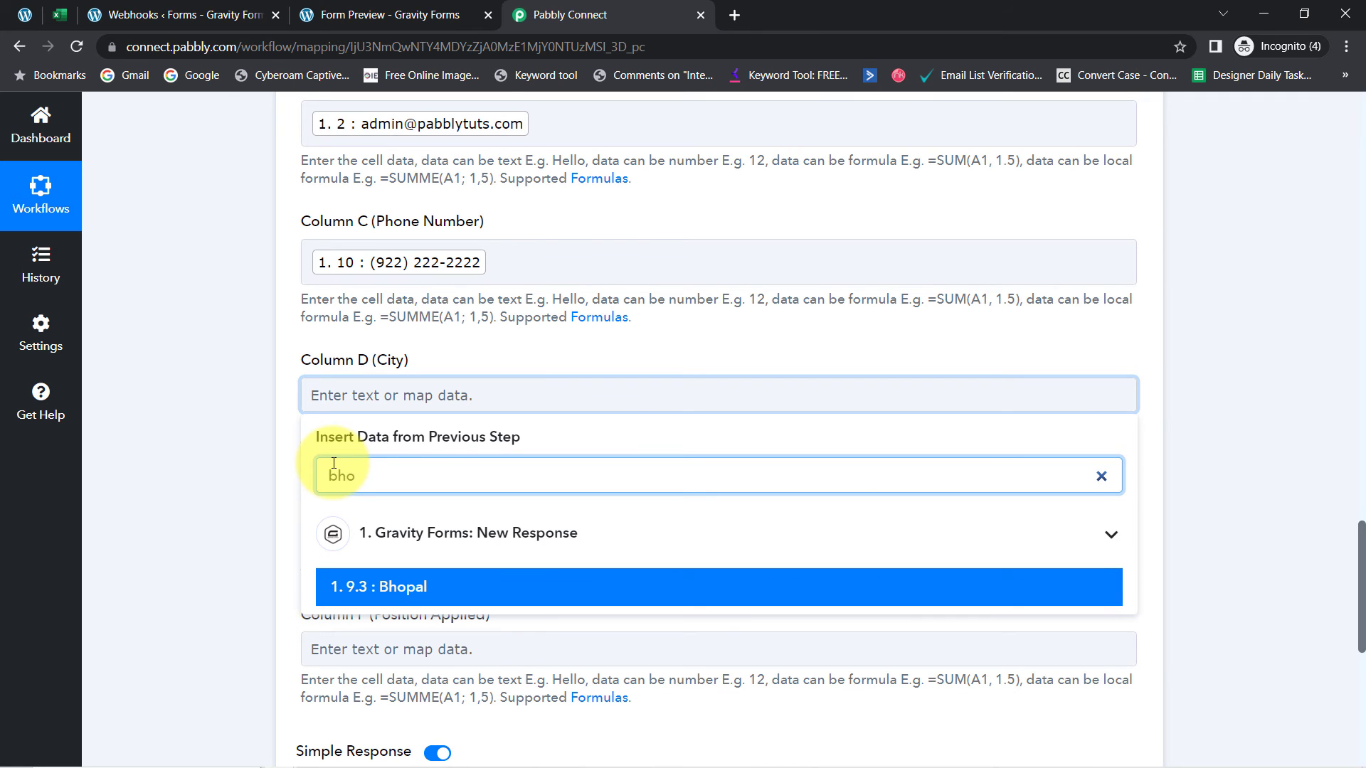
click(340, 585)
click(1362, 580)
Map state 9.4 MP into Column E and position 3 Sales into Column F
scroll(1341, 591, down, 3)
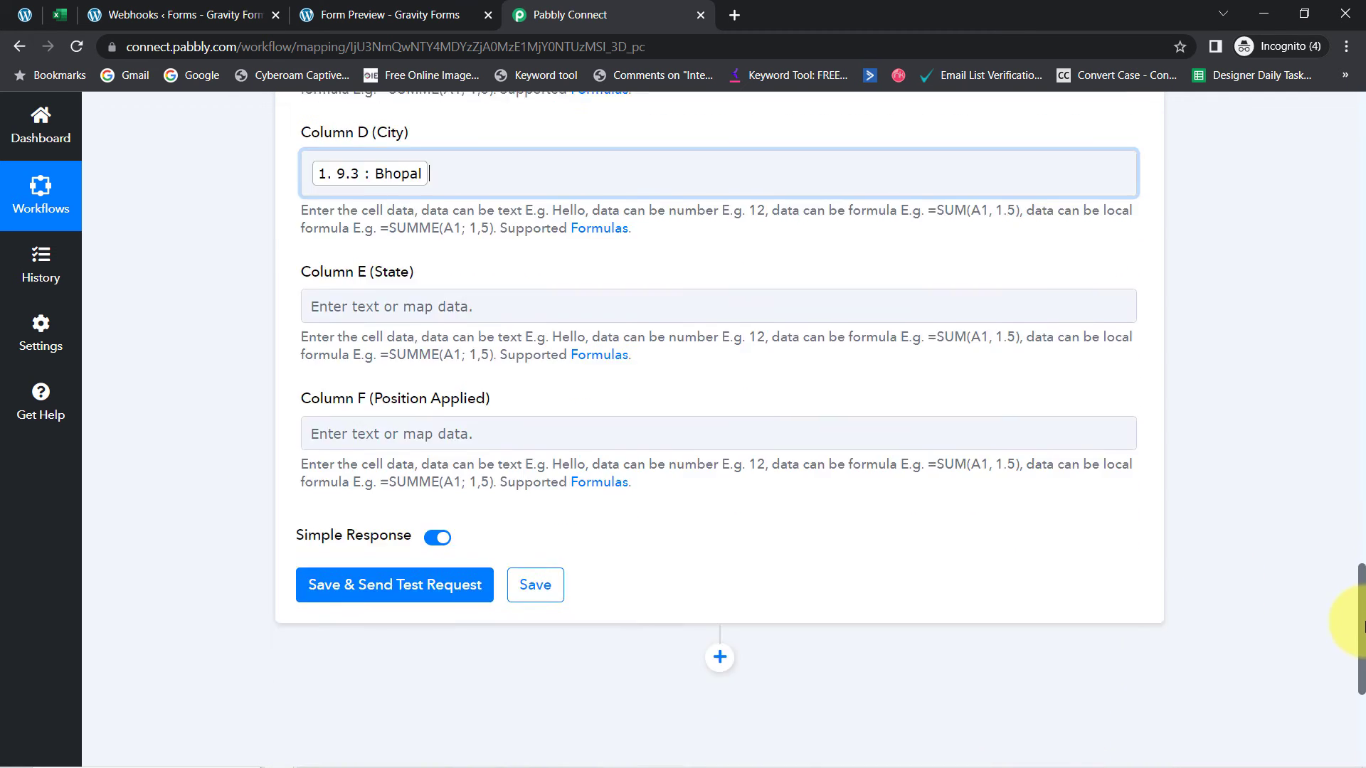
click(360, 298)
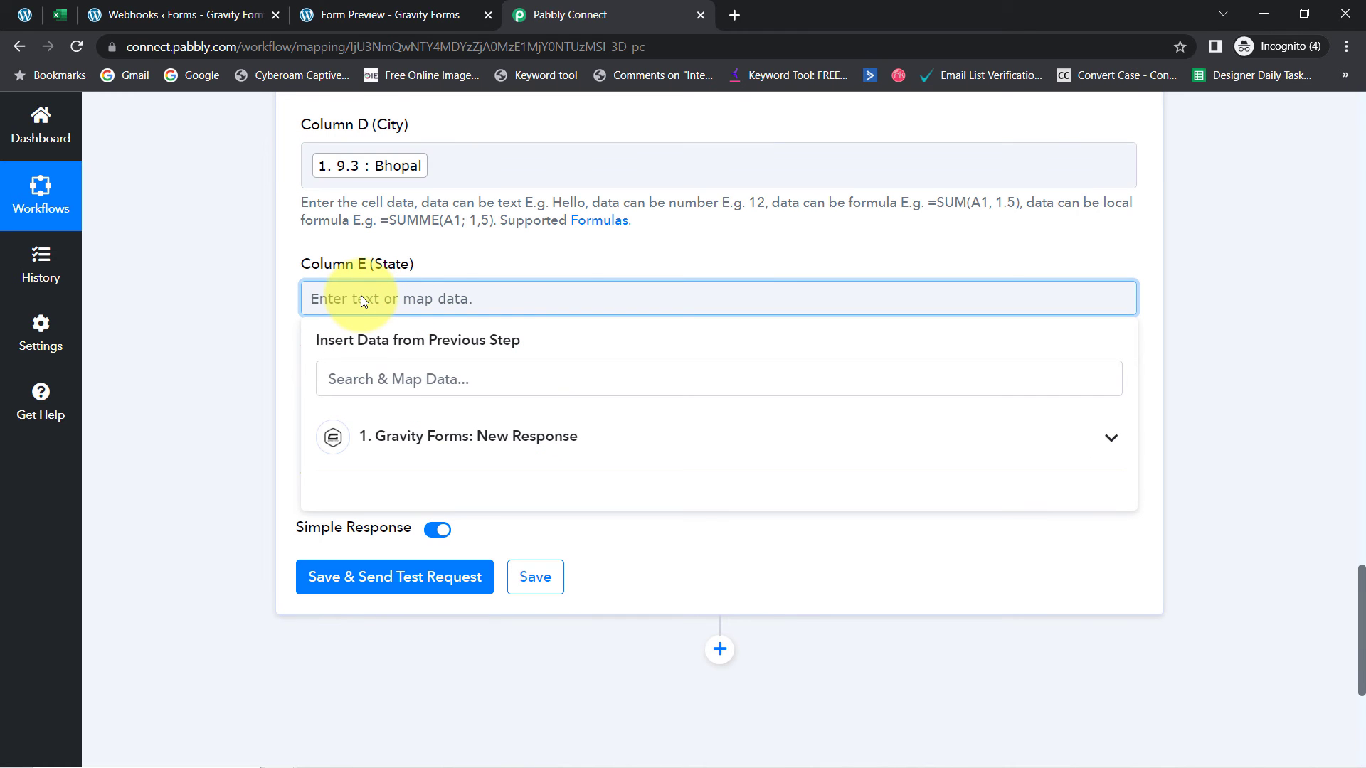
click(344, 381)
text(mp)
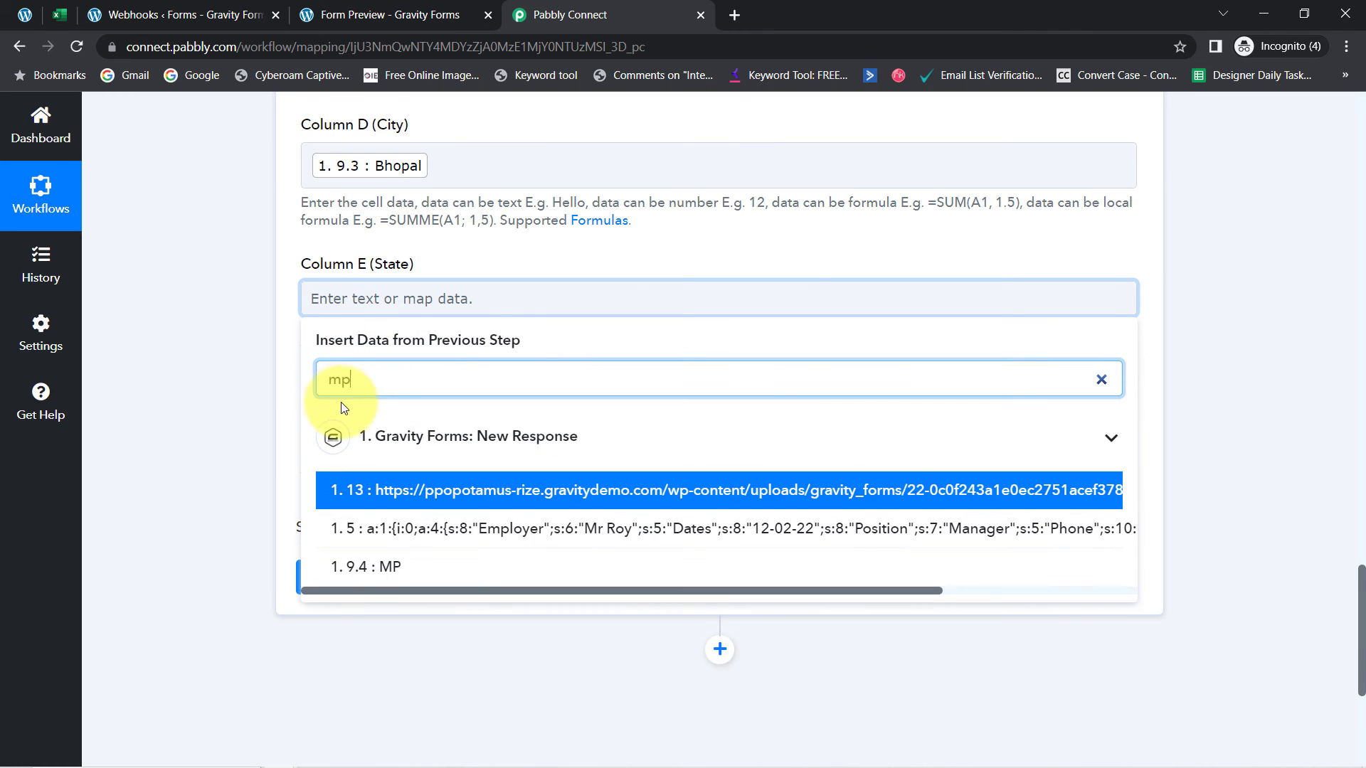
click(342, 566)
click(199, 517)
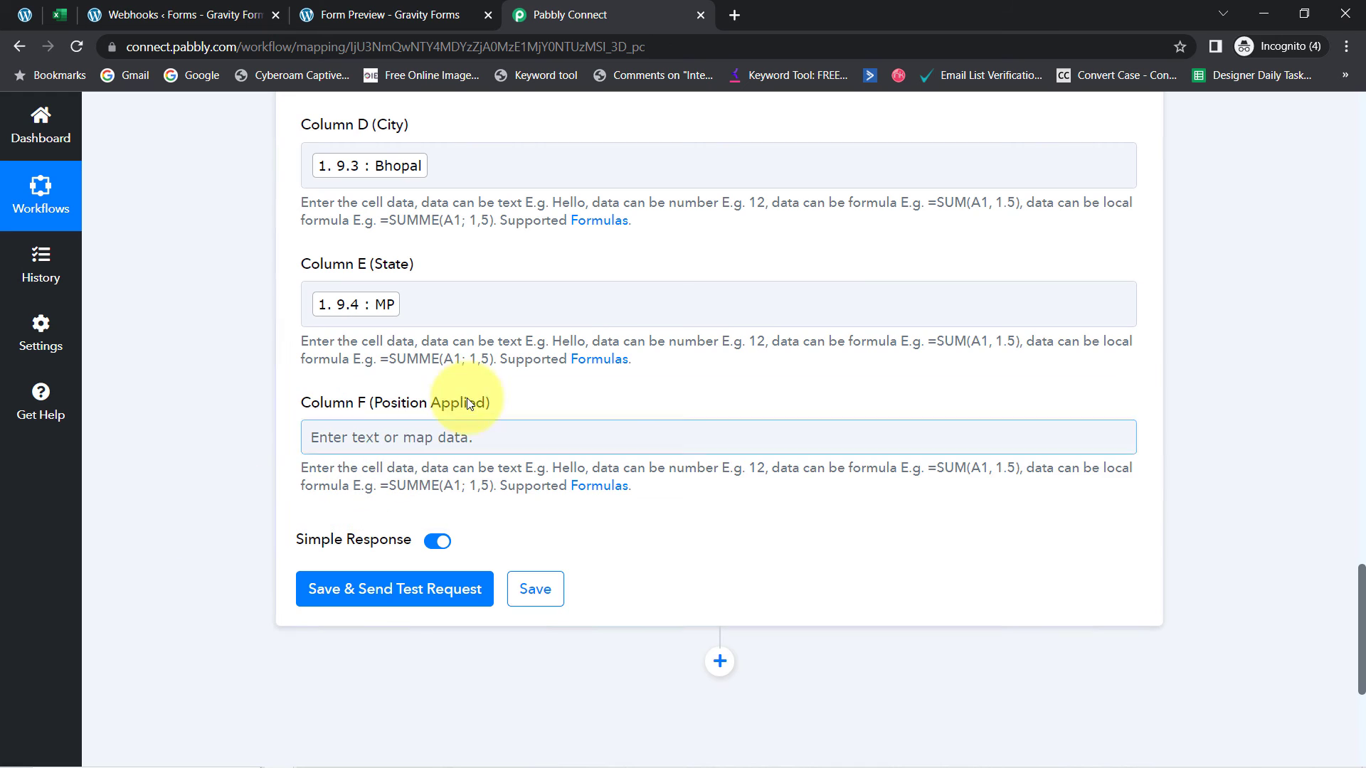
click(347, 435)
click(352, 514)
text(sa)
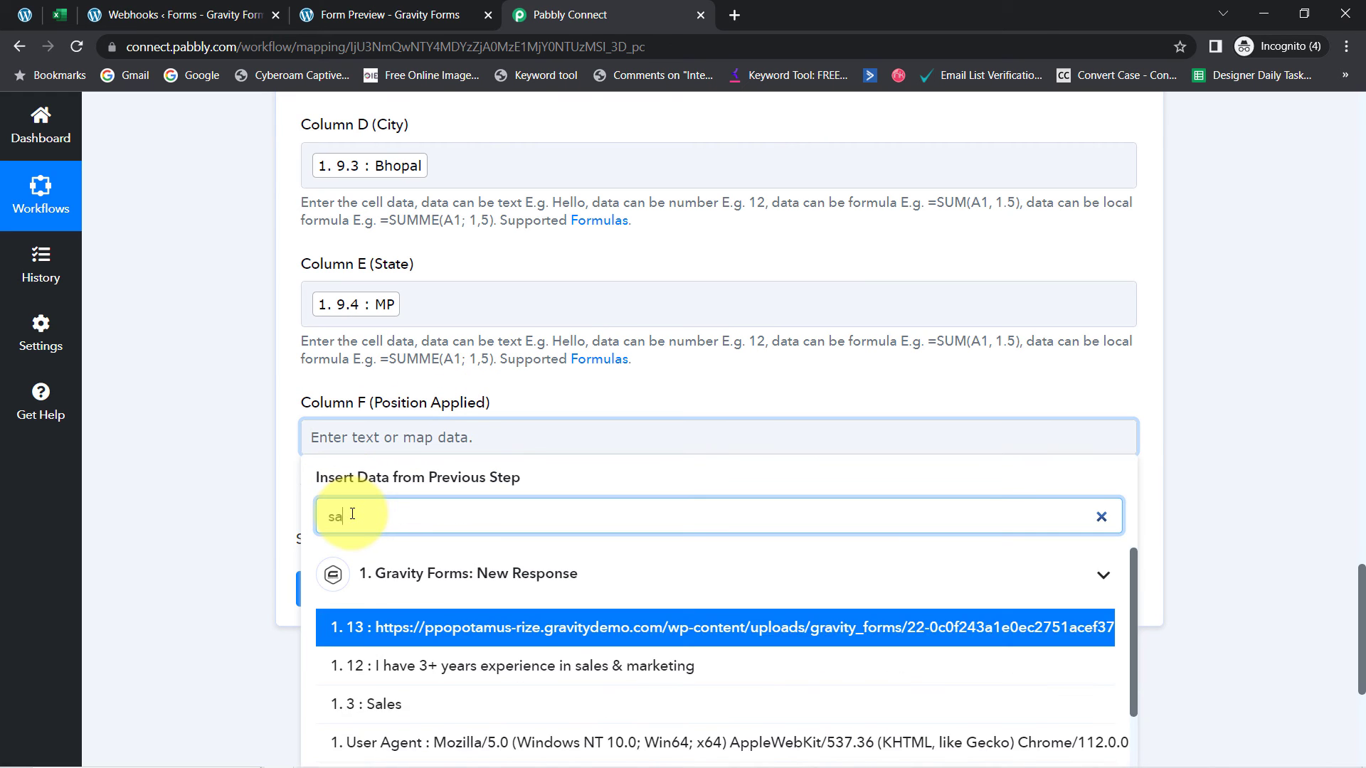
text(l)
click(378, 673)
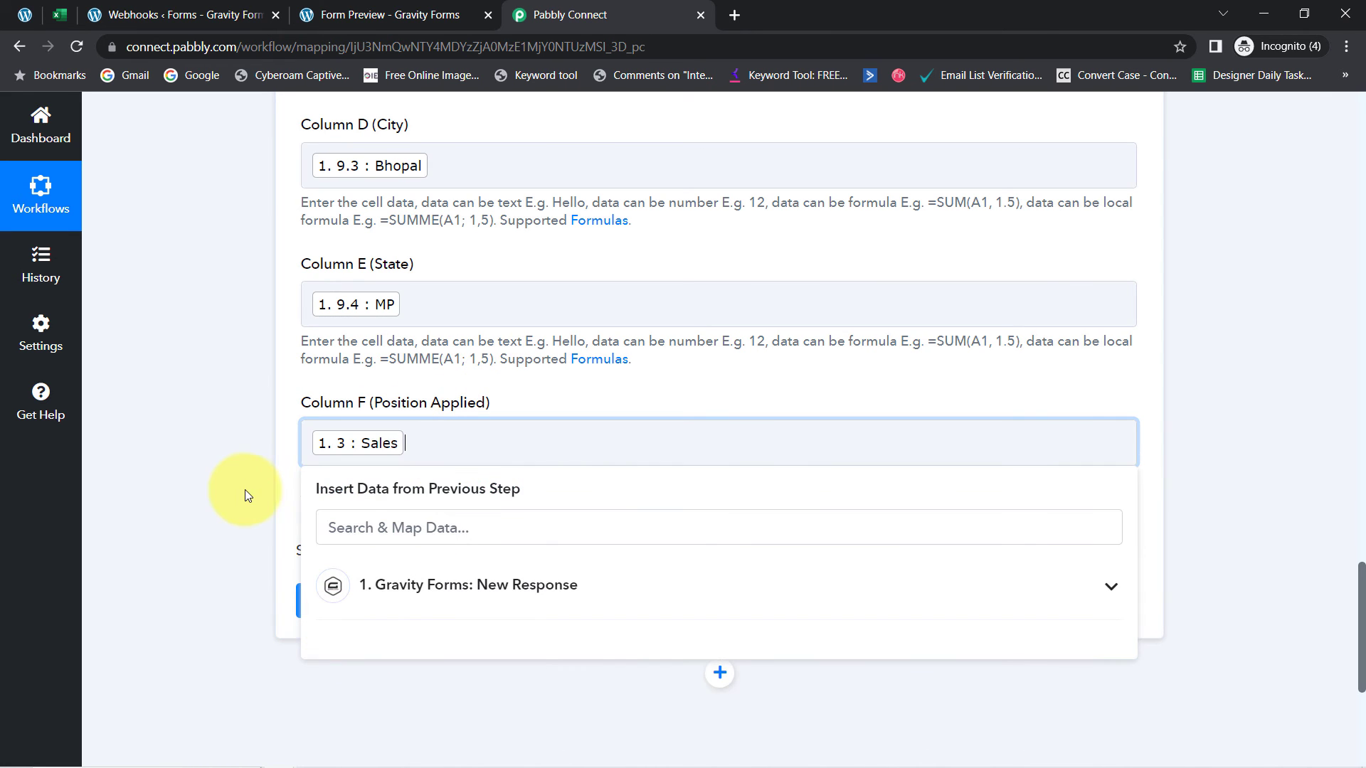
click(245, 483)
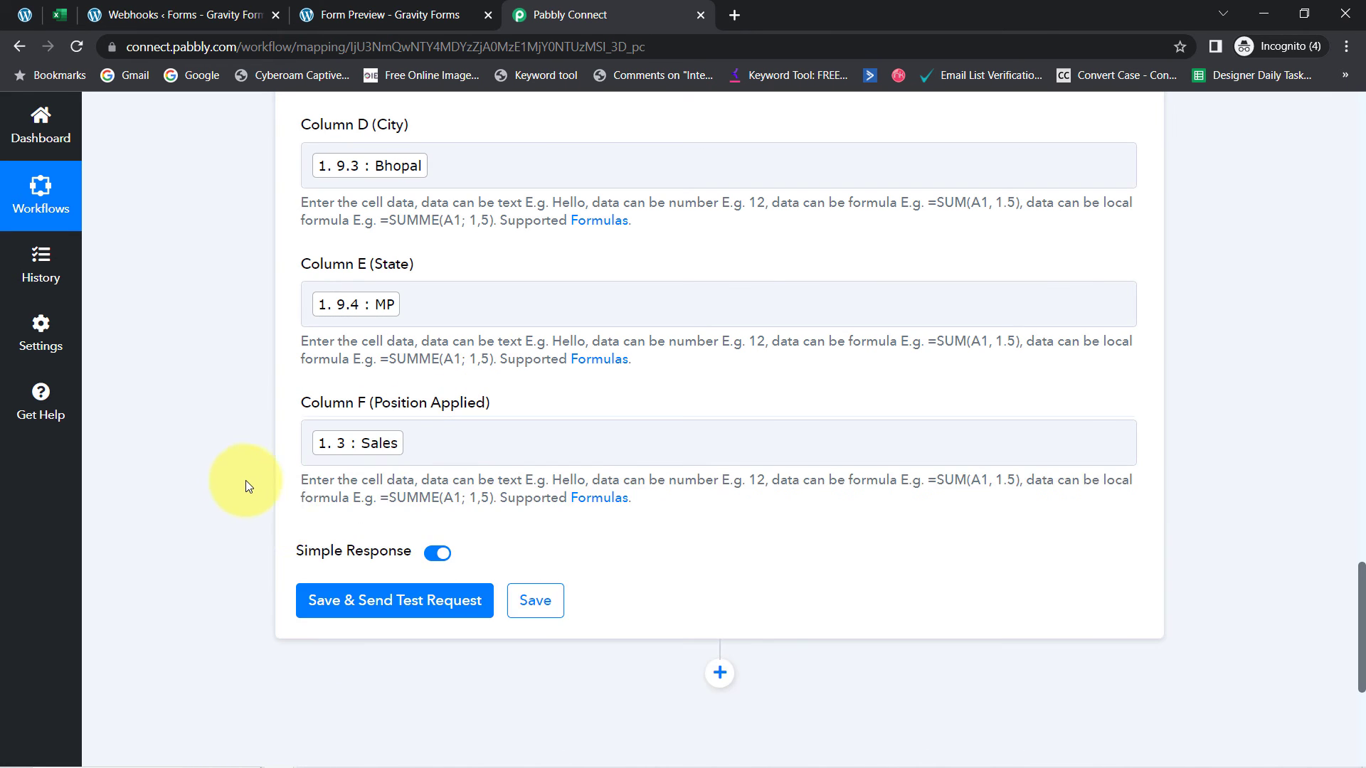
Save the row mapping, send a test request, and review the returned values
click(333, 615)
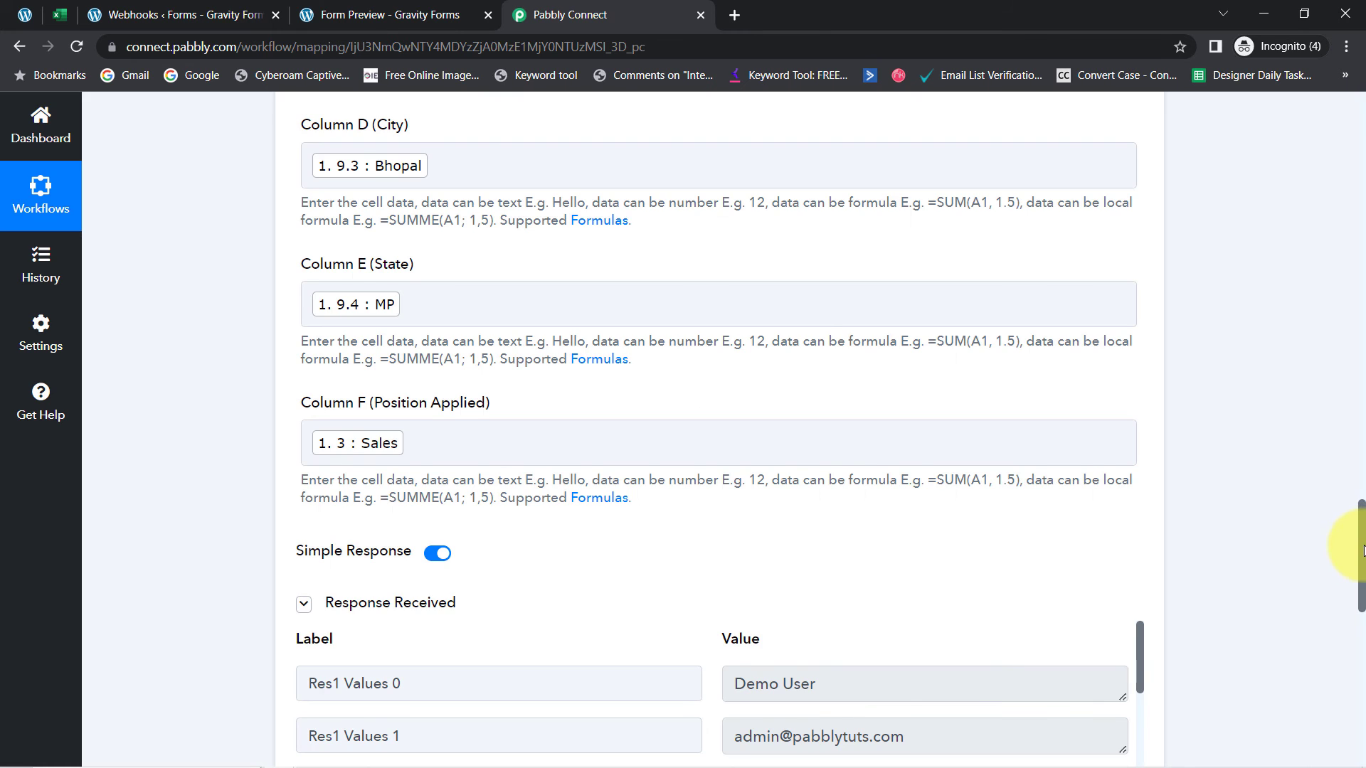
scroll(1362, 547, down, 5)
click(57, 15)
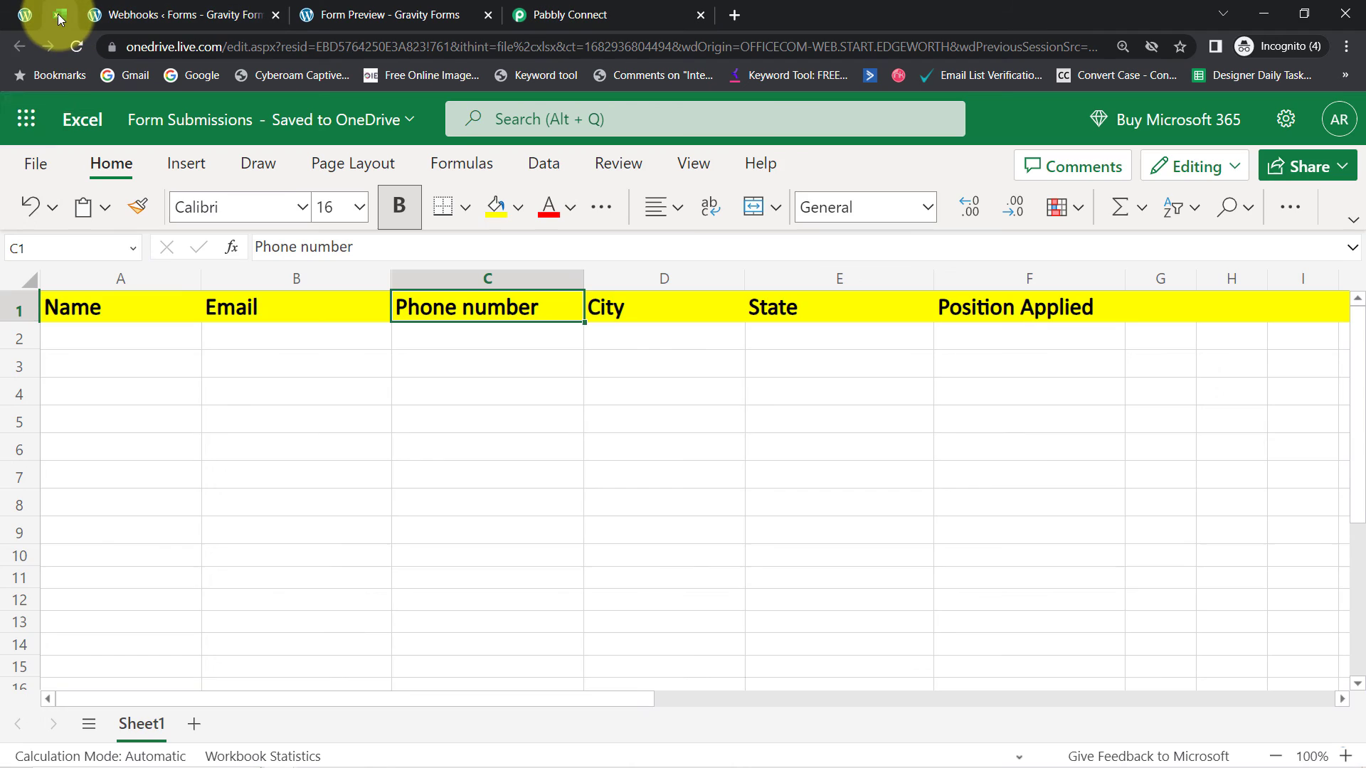
Reload the sheet and check cells A2–F2 hold the name, email, phone, Bhopal, MP and Sales
click(81, 54)
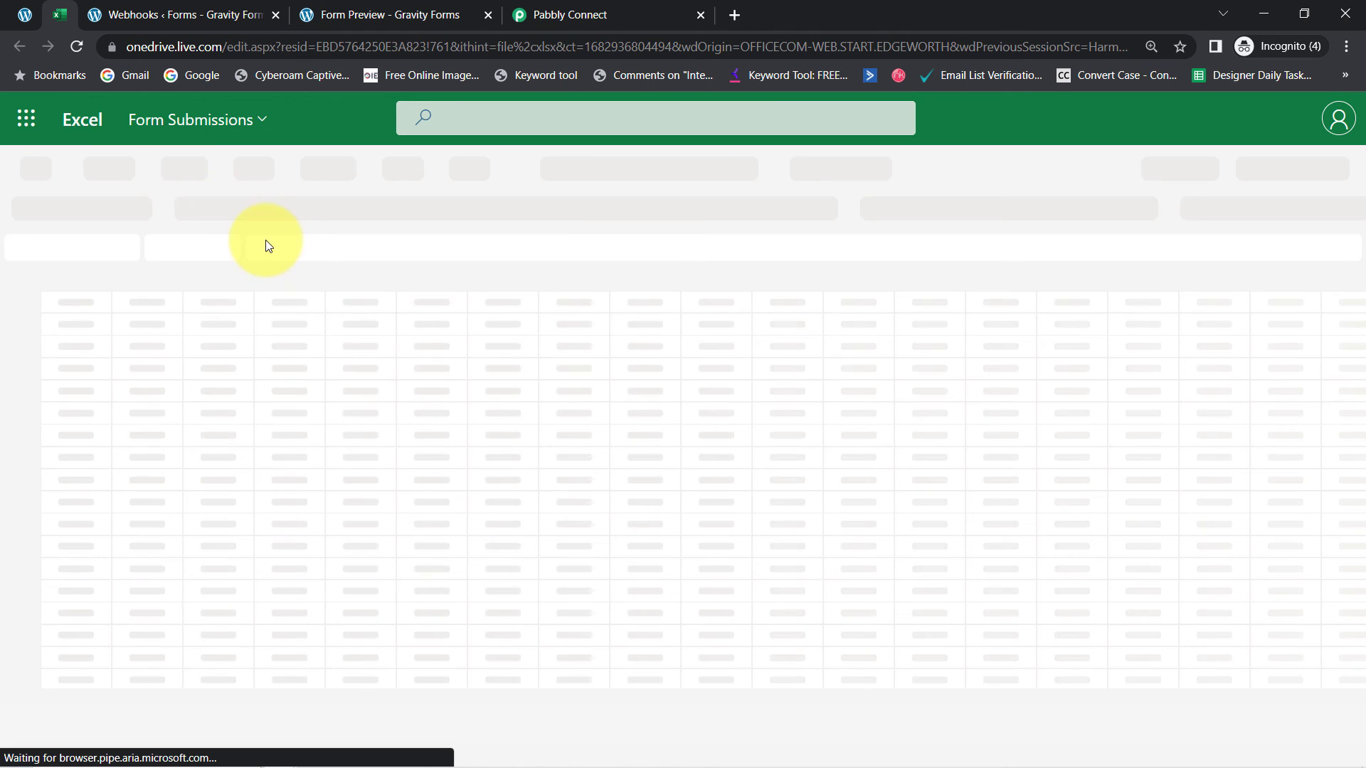
click(114, 416)
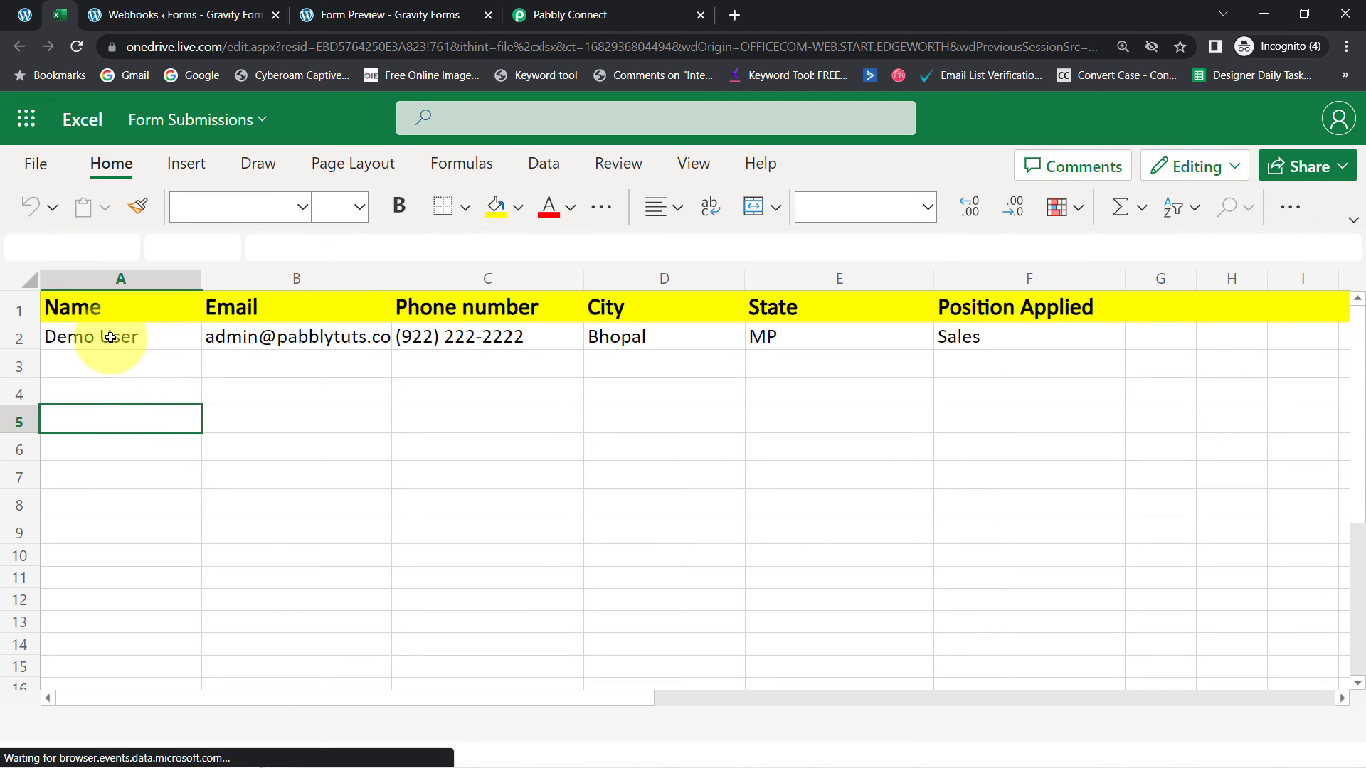
click(110, 337)
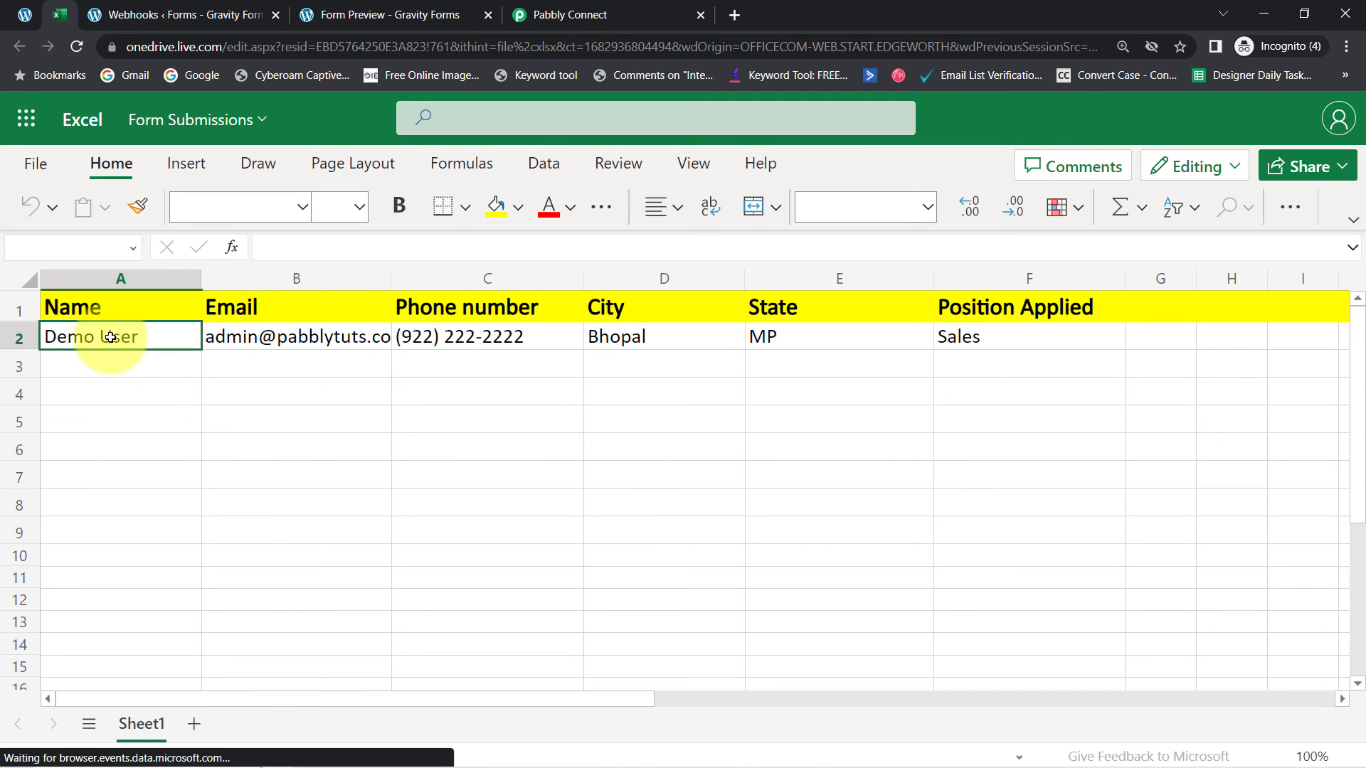
click(261, 337)
click(470, 338)
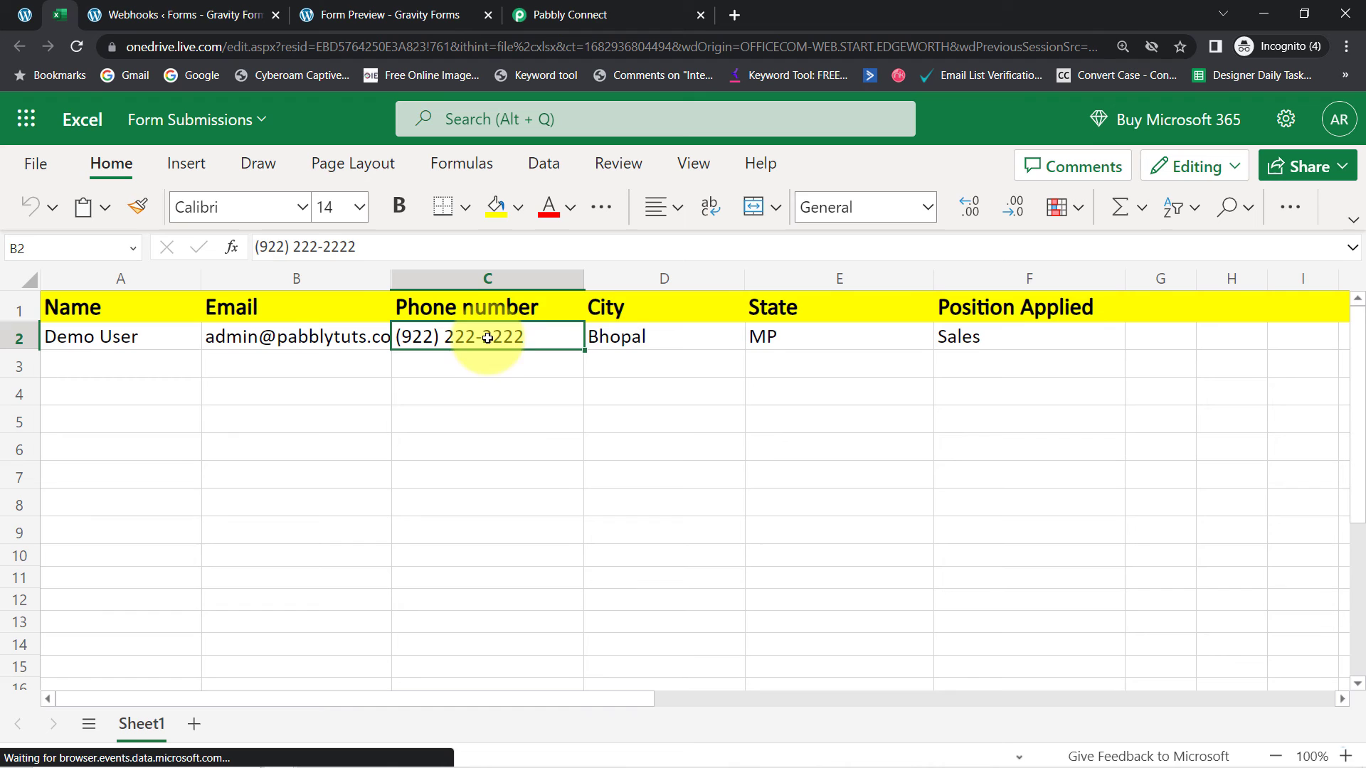
click(640, 339)
click(768, 340)
click(966, 340)
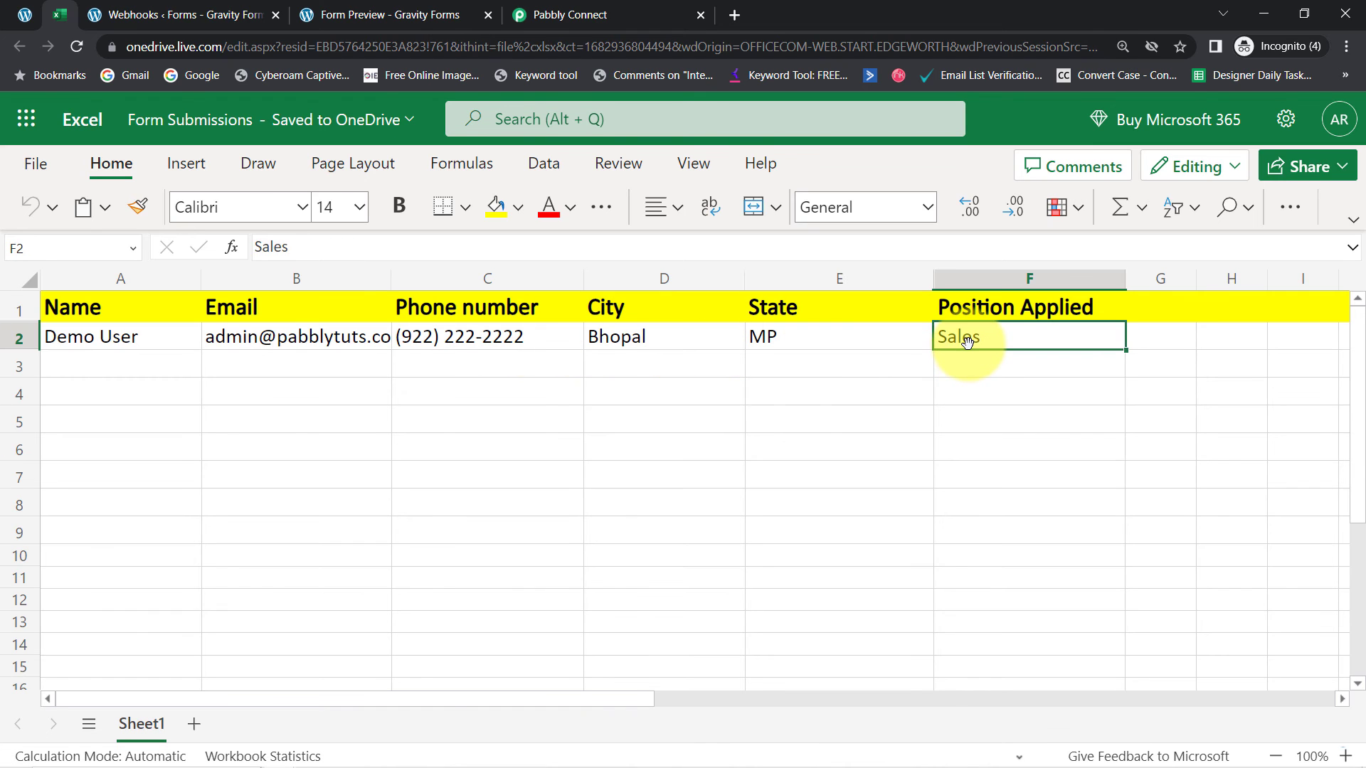
click(847, 425)
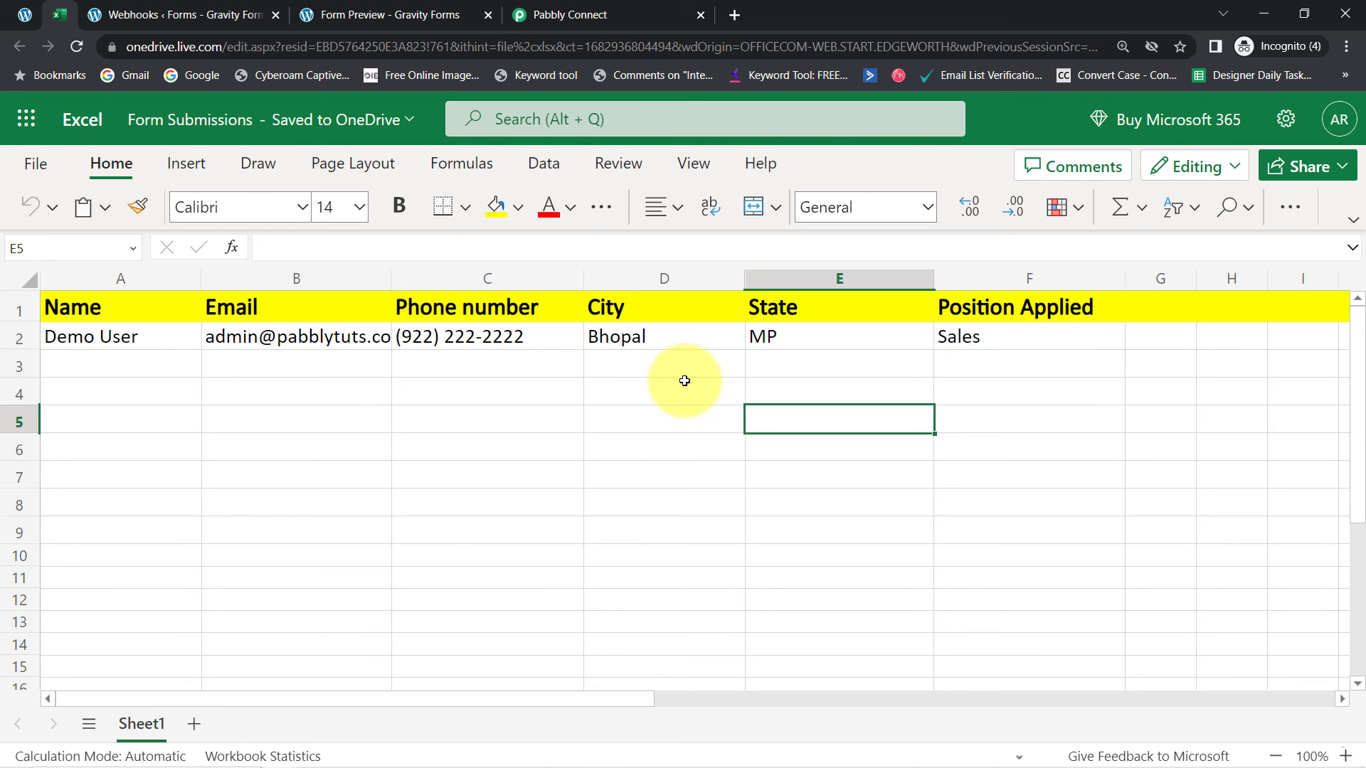
Select the new submission row A2:F2 in the Form Submissions sheet
click(25, 14)
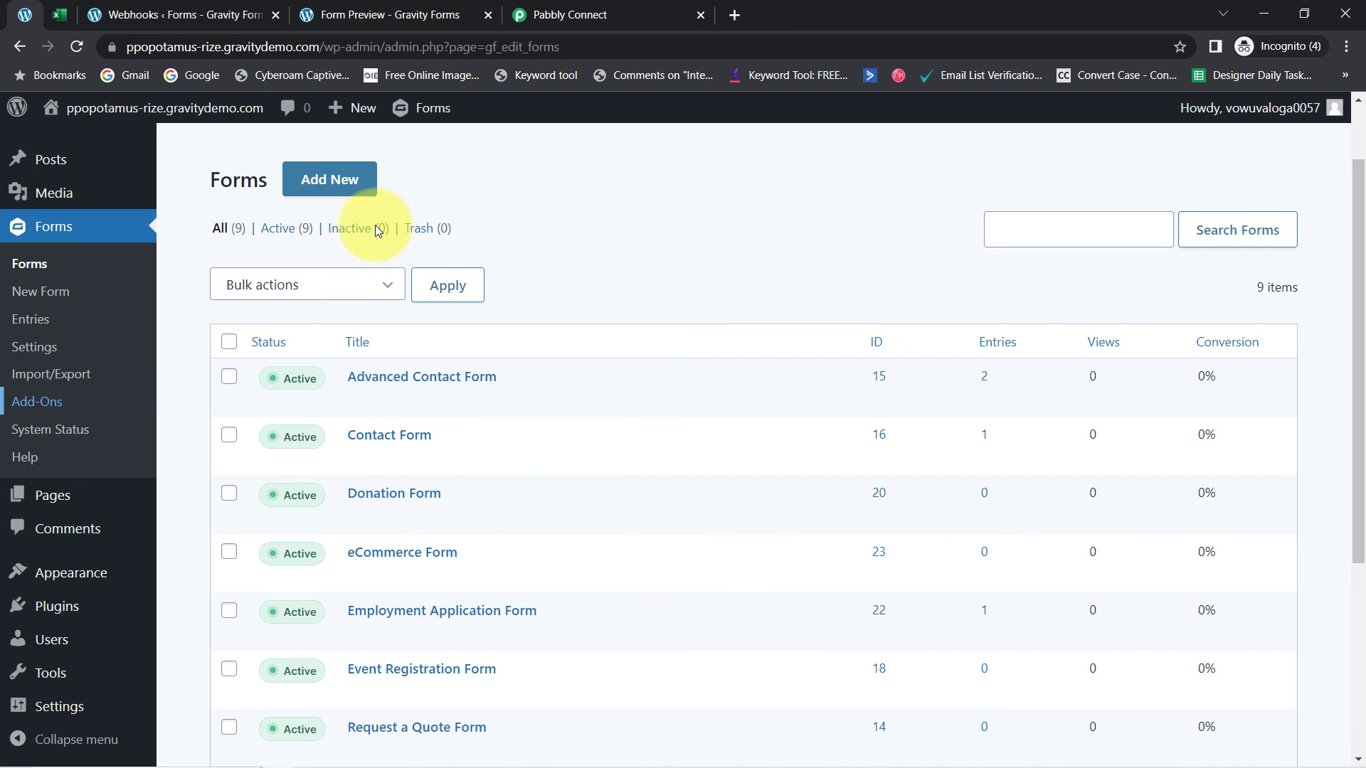
click(60, 14)
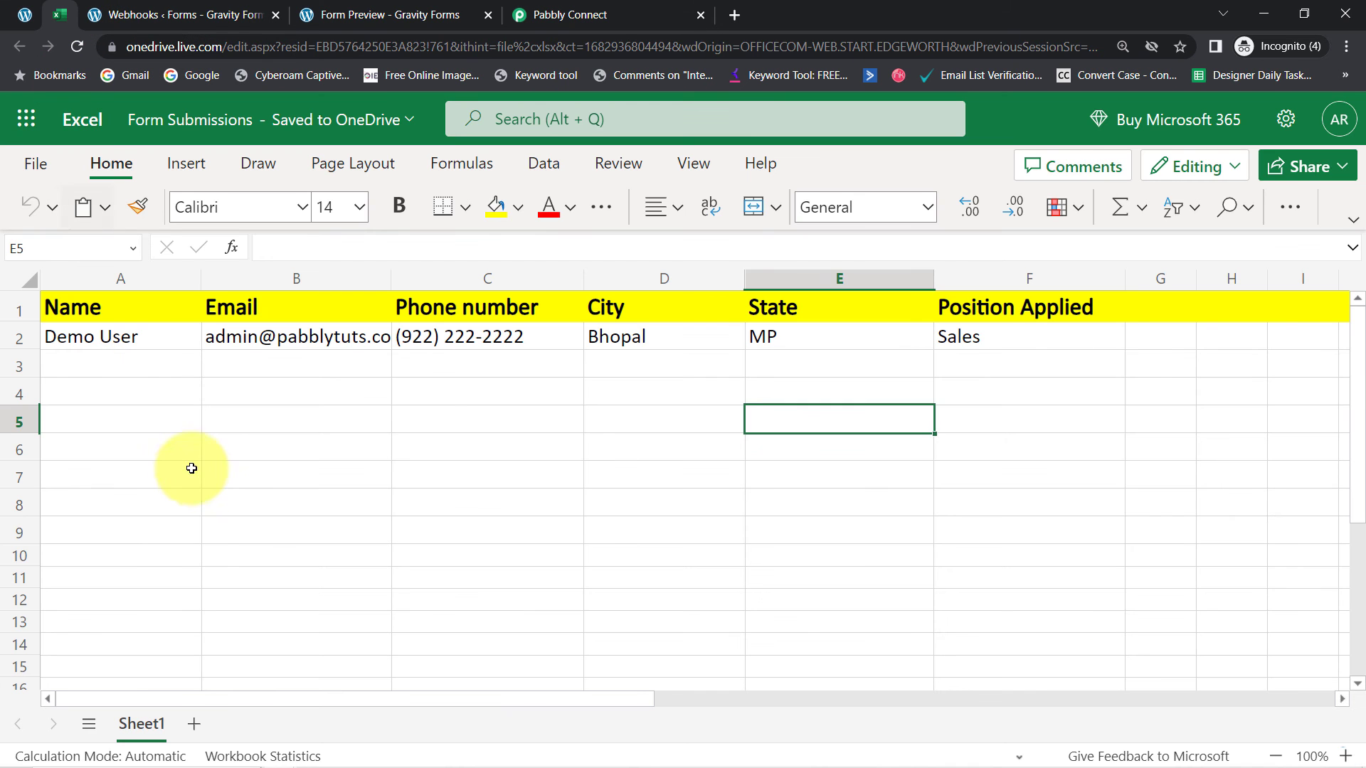
click(187, 474)
drag(139, 339, 976, 342)
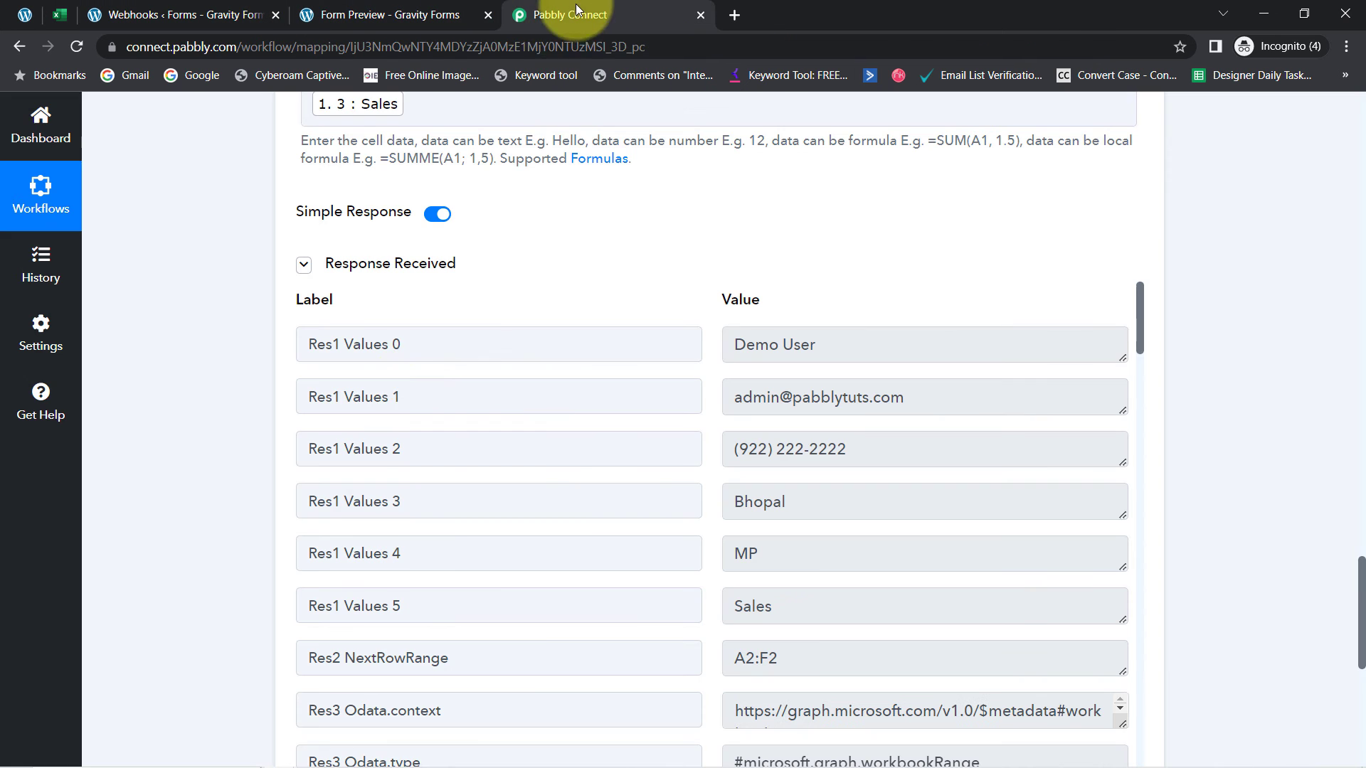
Collapse the Gravity Forms trigger and Microsoft Excel action cards in the workflow
click(573, 14)
drag(1361, 633, 1308, 121)
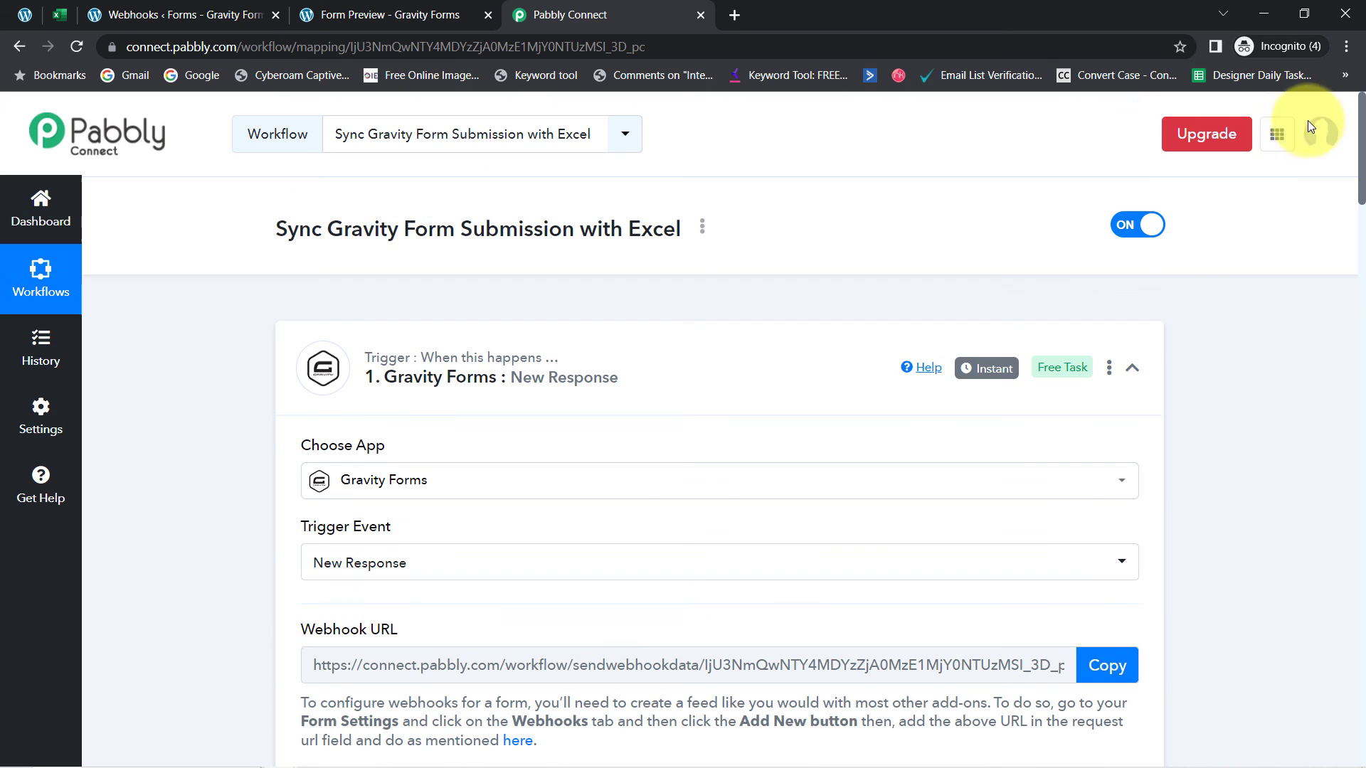
click(548, 359)
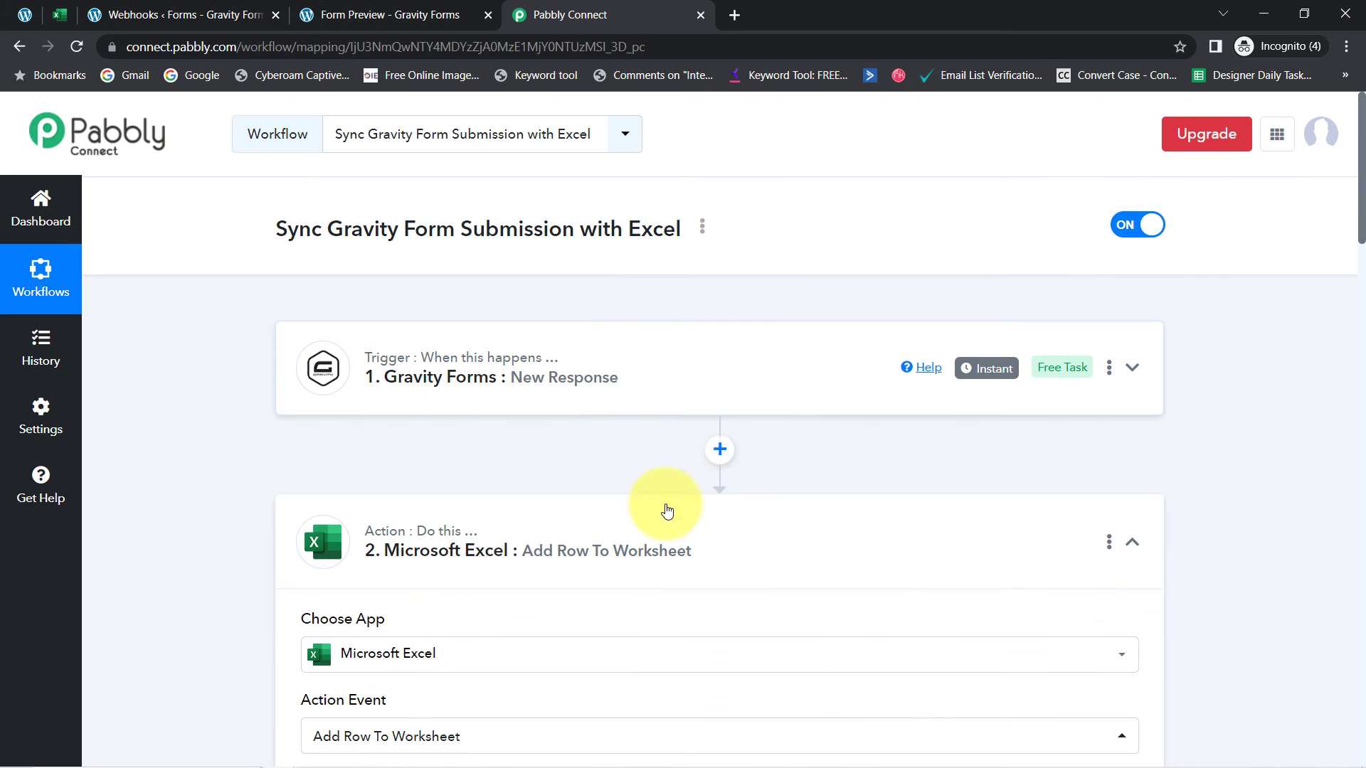
click(387, 567)
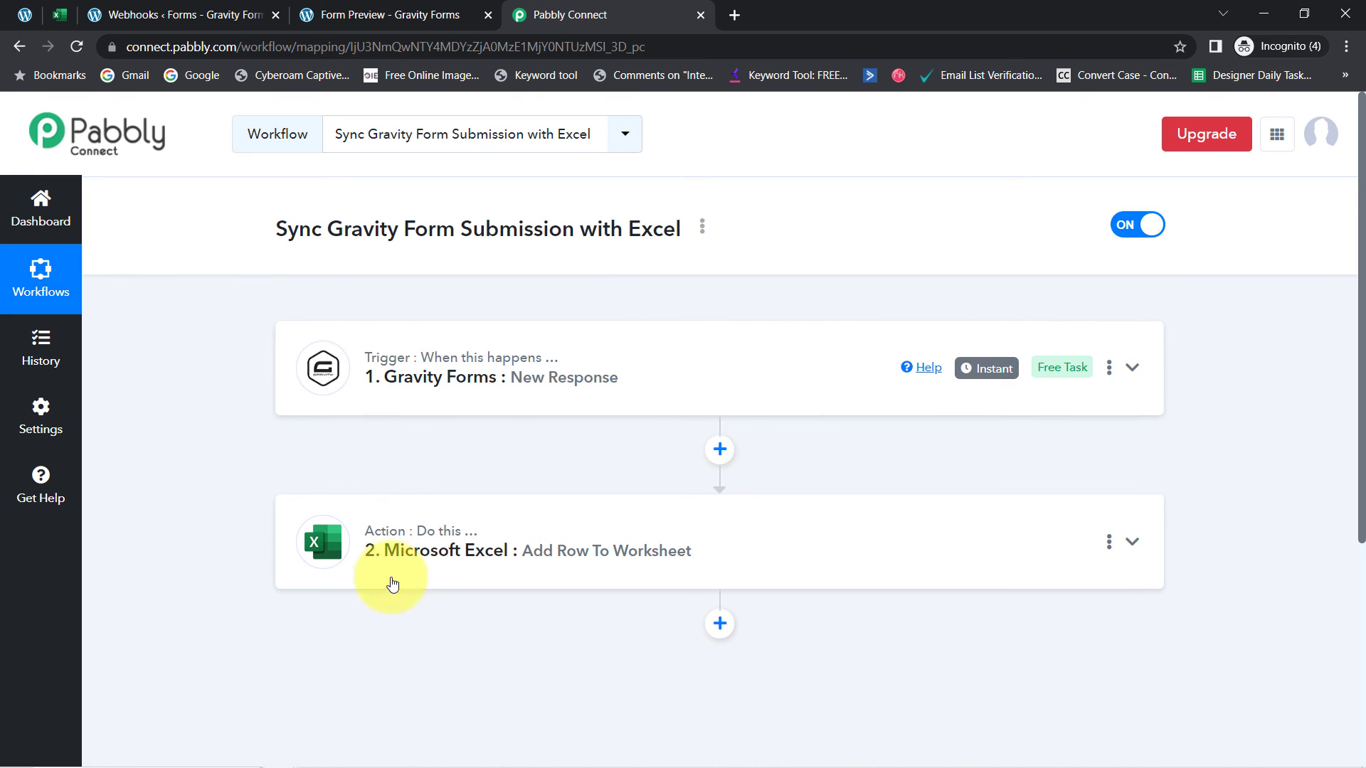
click(702, 227)
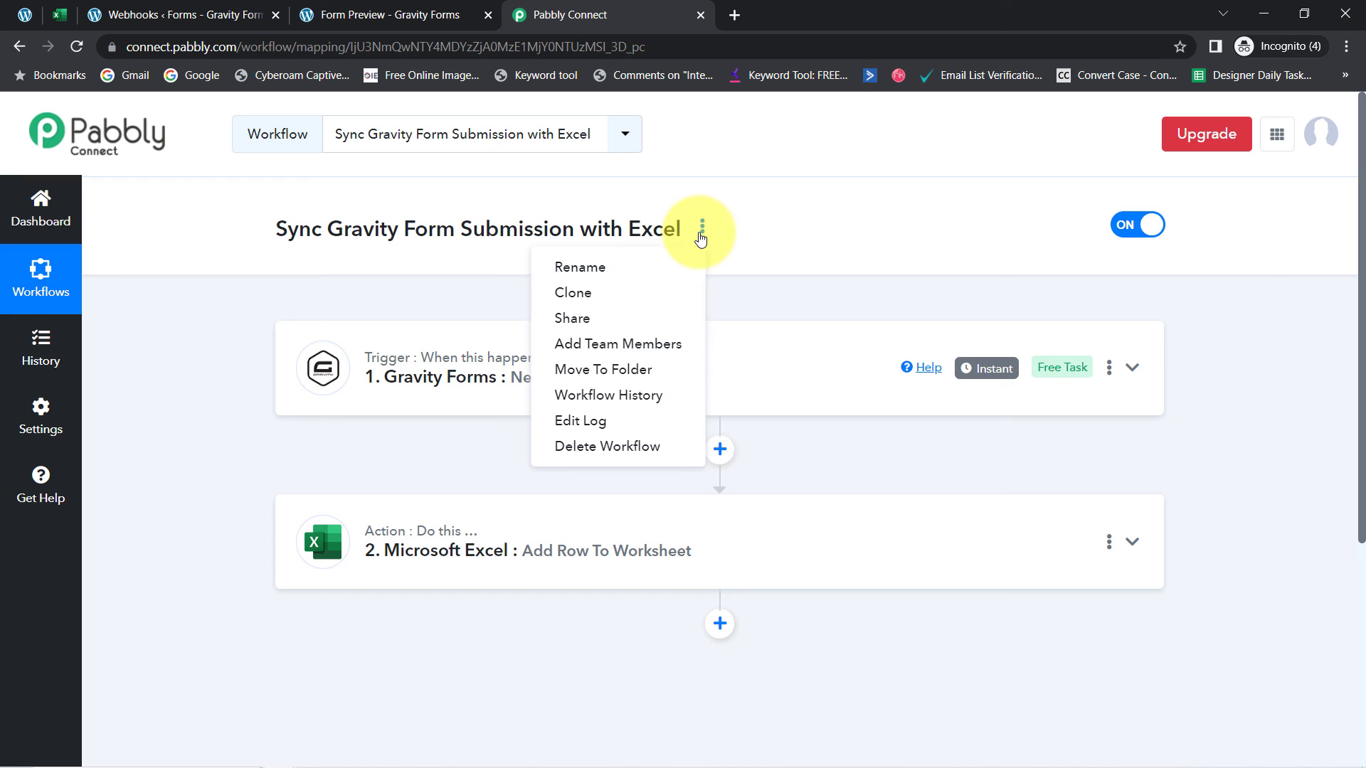
Copy the workflow's share link from the Share Workflow dialog, then close it
click(612, 317)
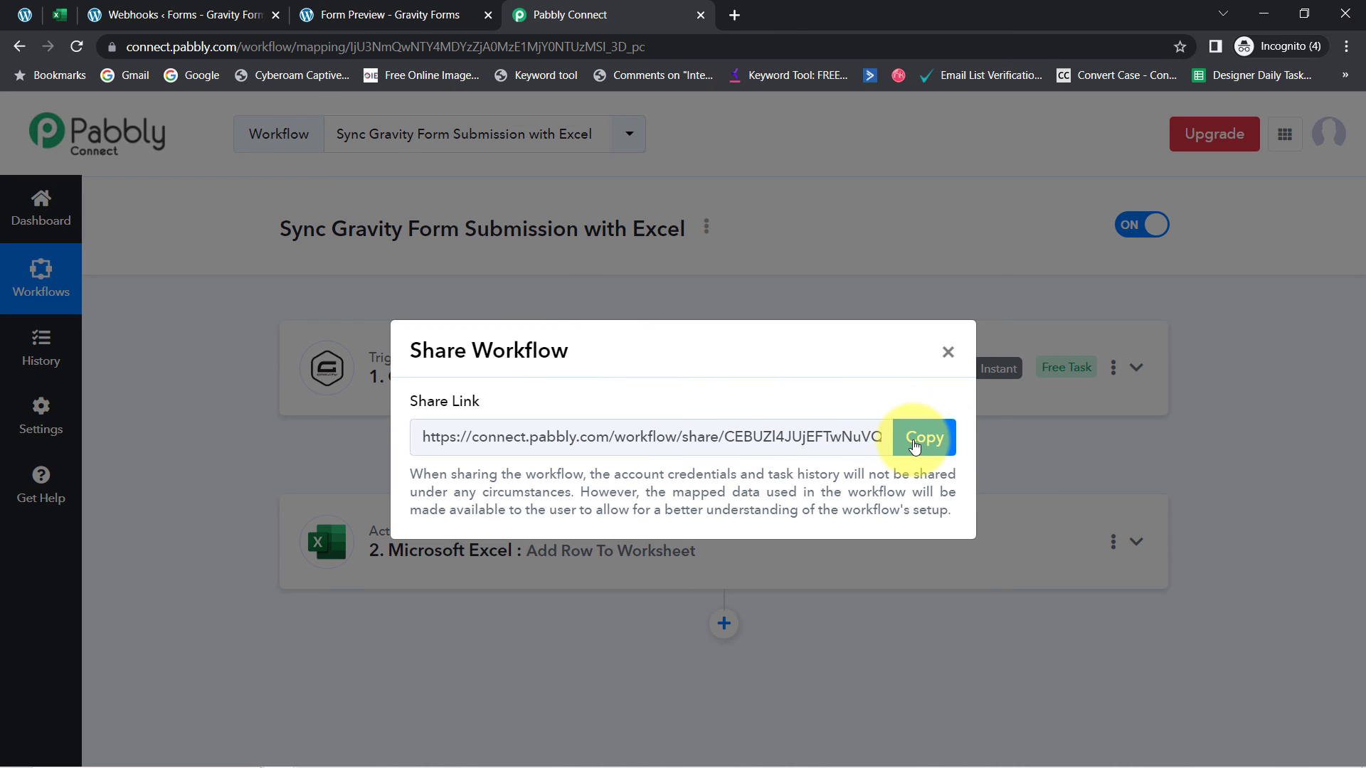
click(915, 444)
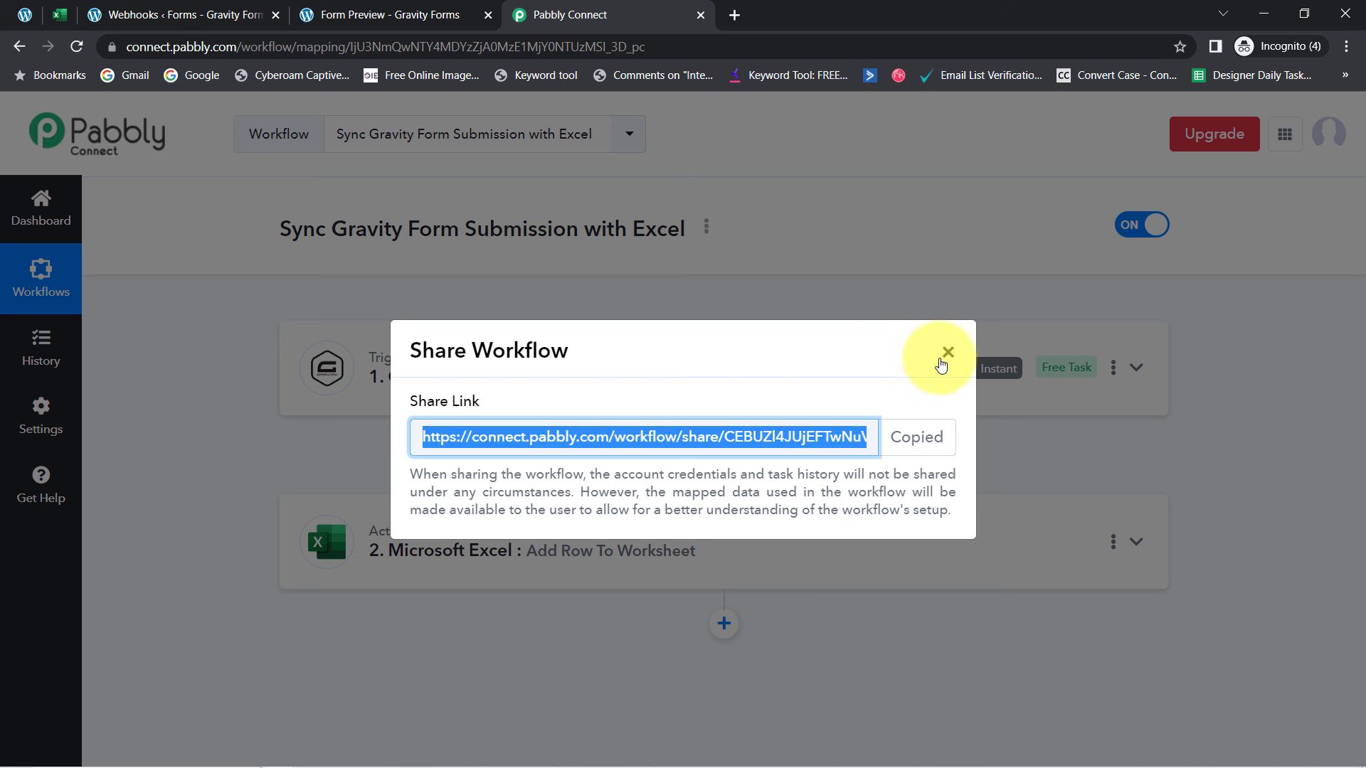
click(947, 353)
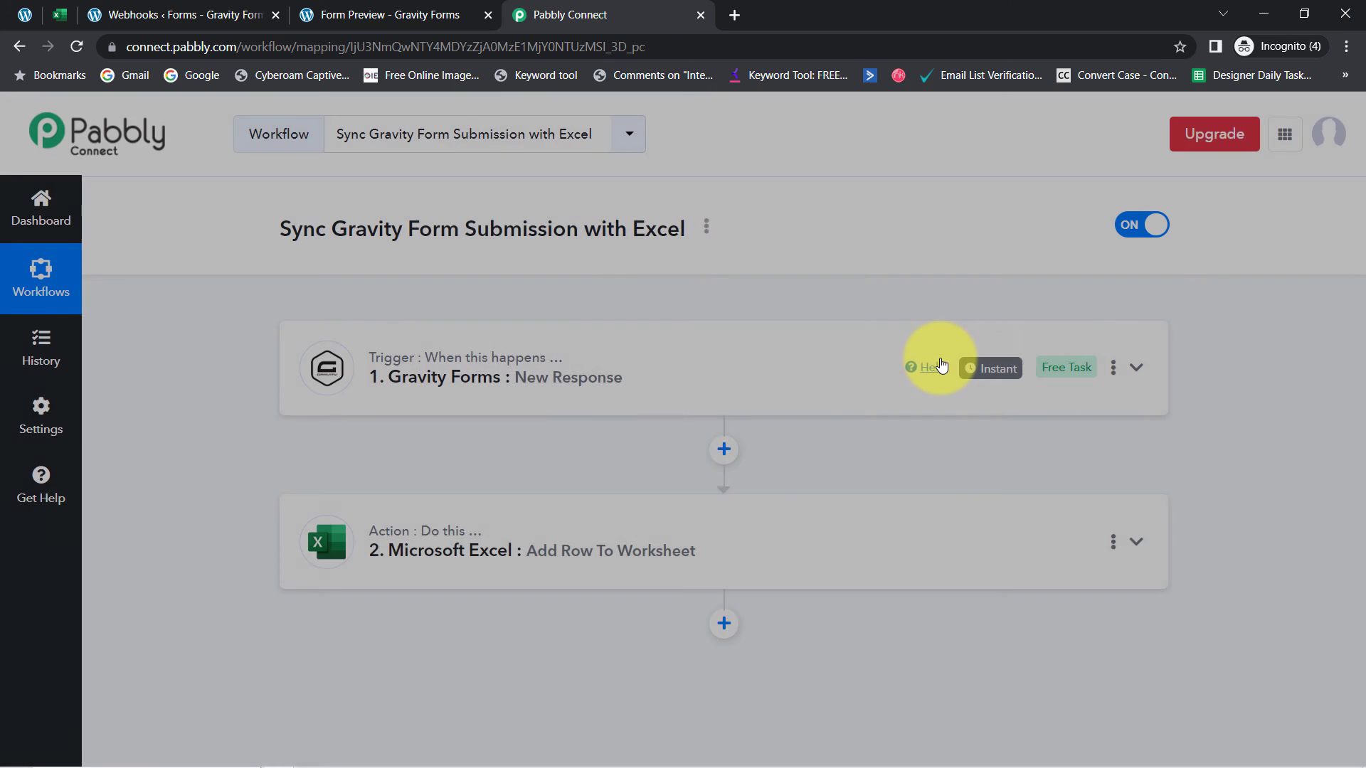